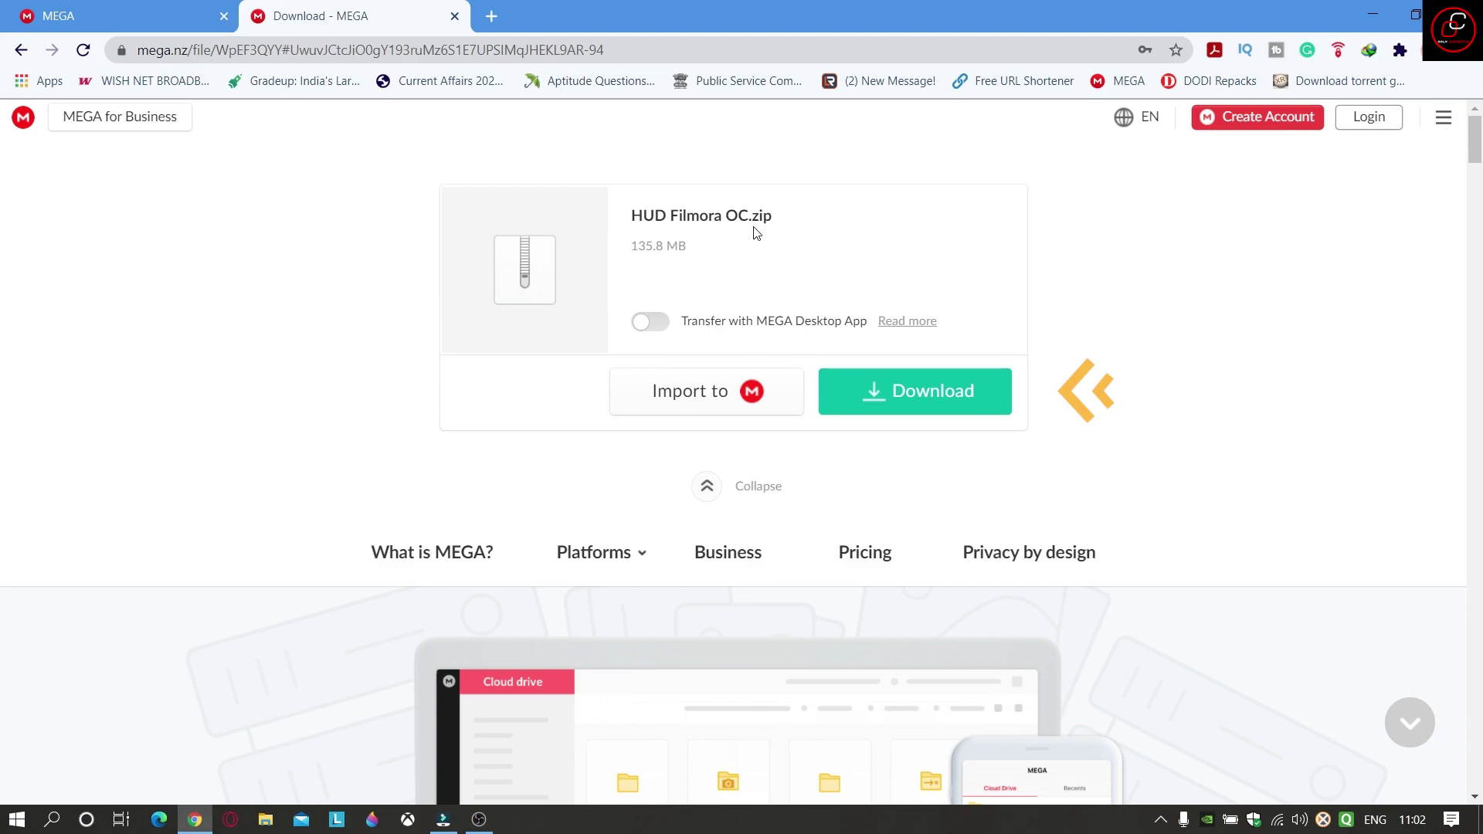
Step: Start downloading HUD Filmora OC.zip from MEGA, pause the transfer and close the browser
click(917, 401)
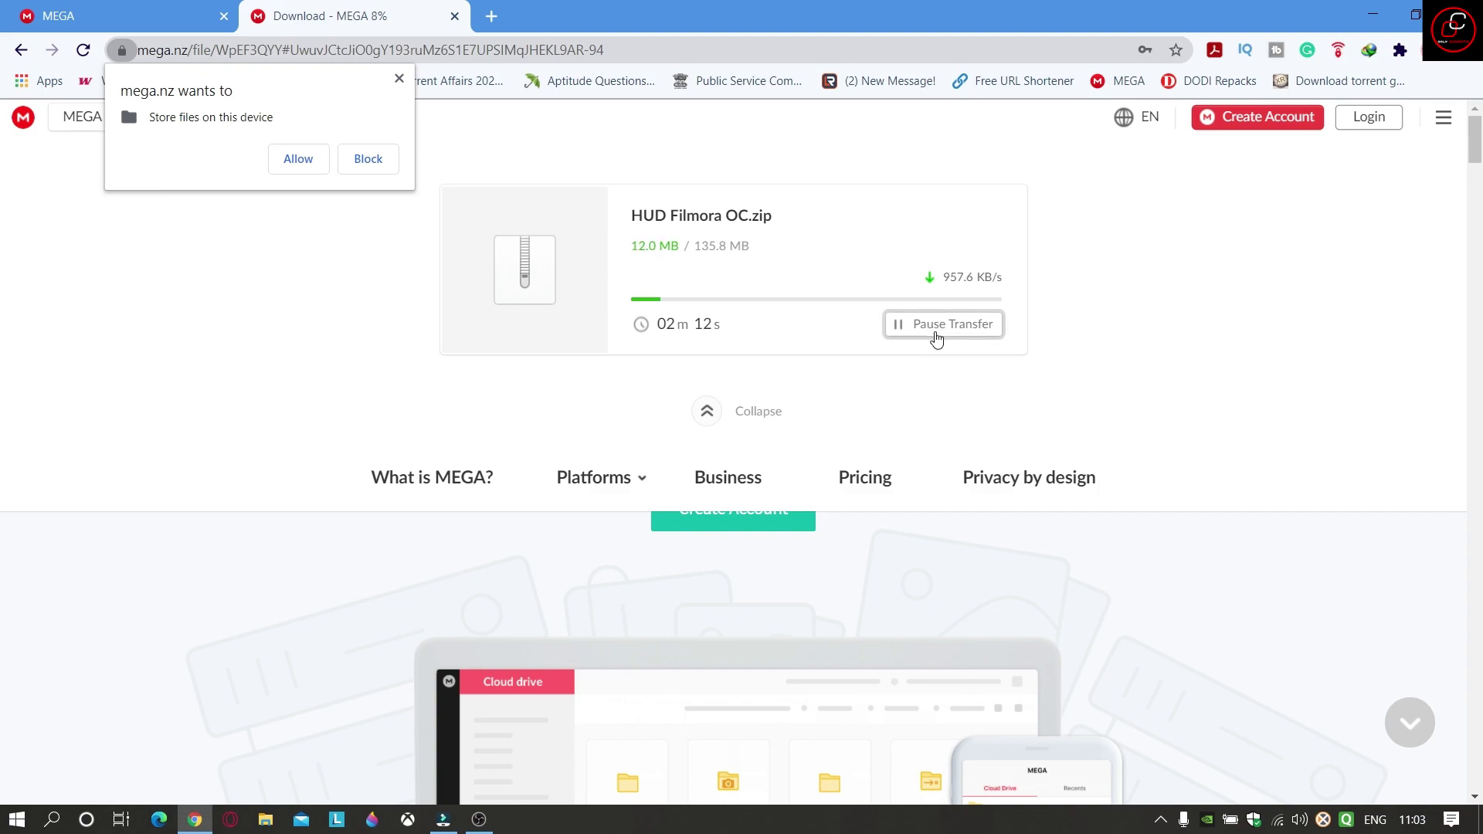
click(937, 336)
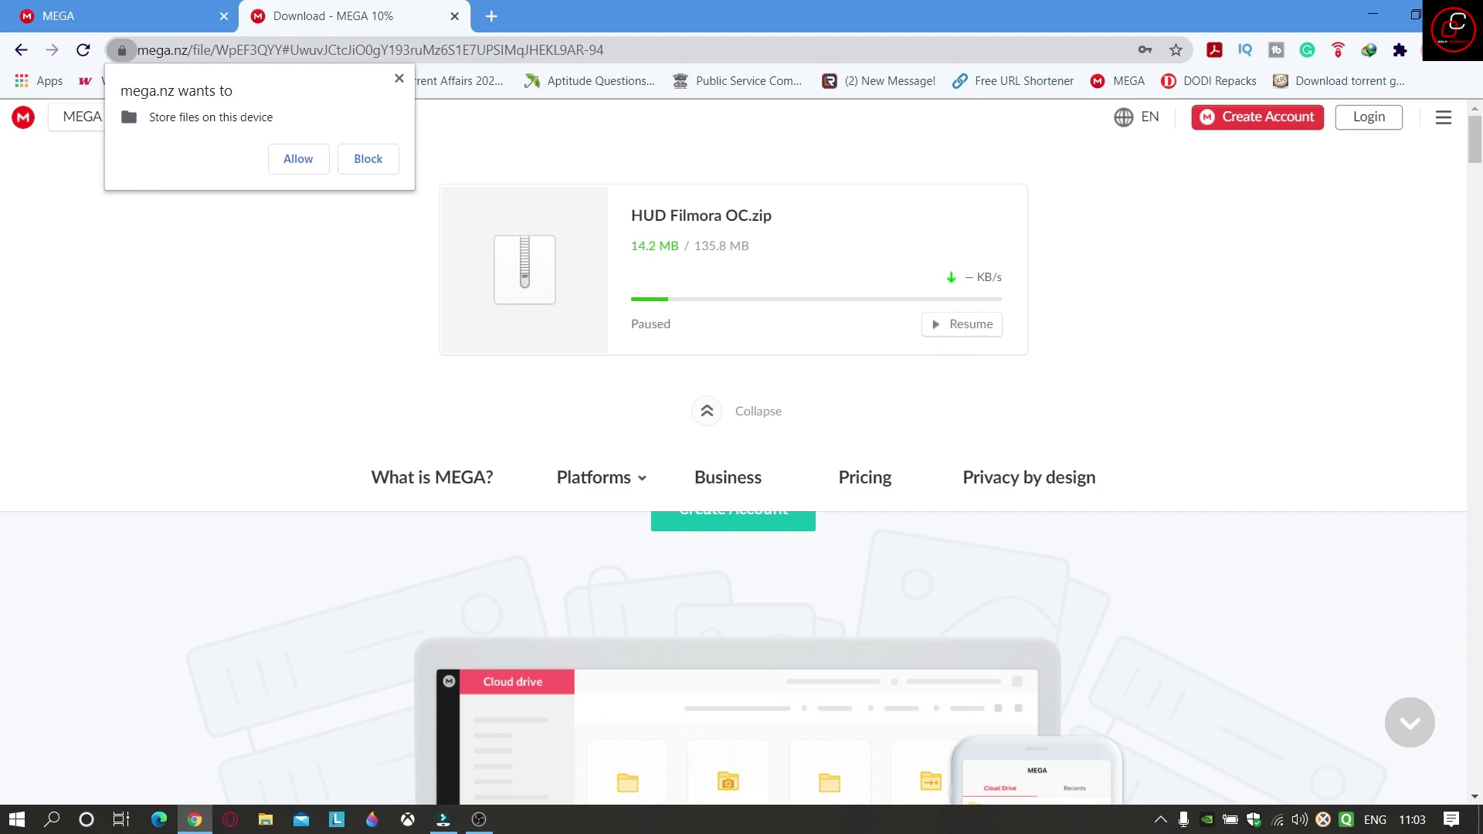
click(1462, 14)
click(864, 158)
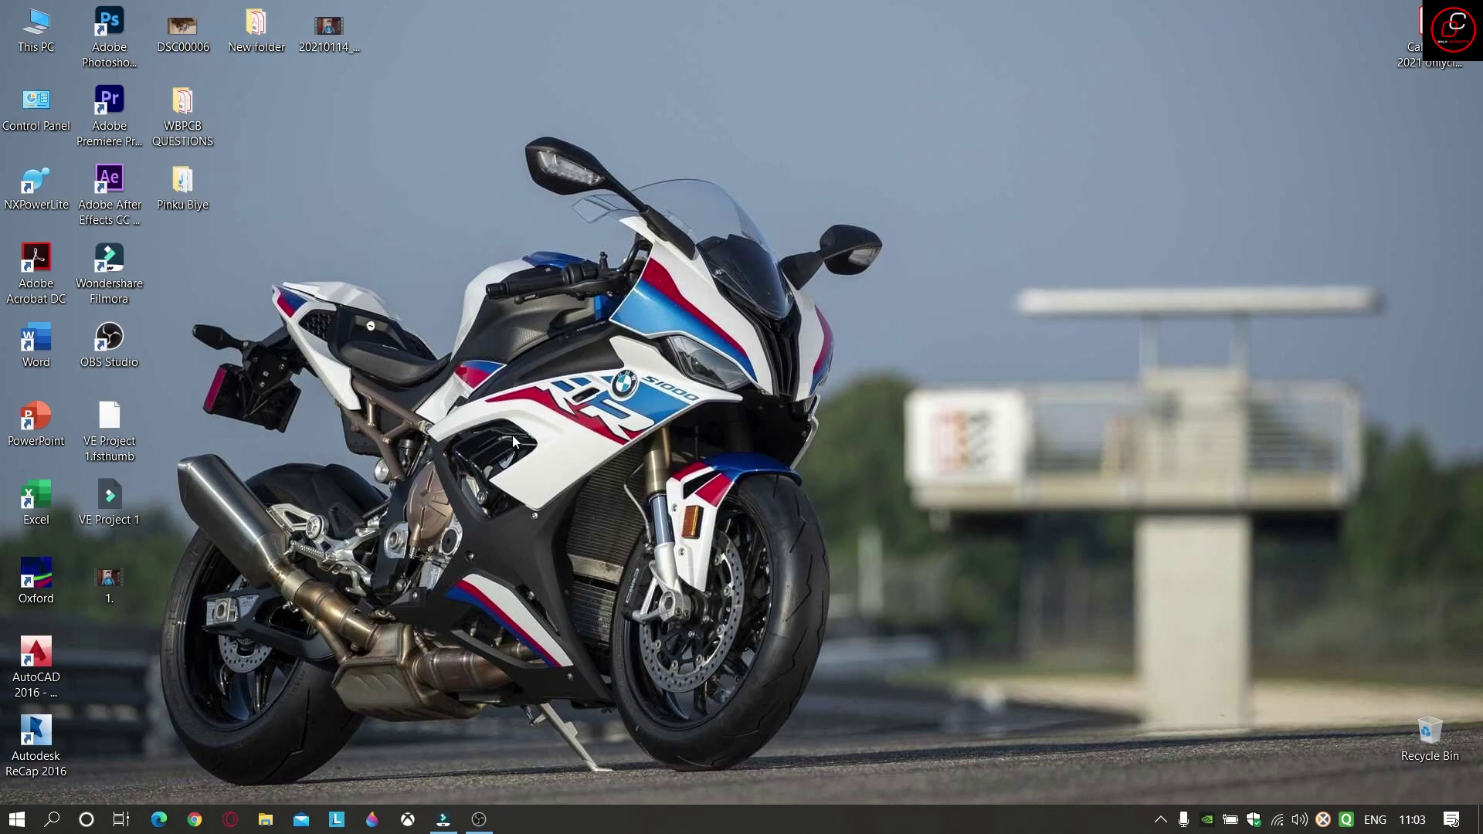
Step: Extract all three files of the HUD Filmora OC archive in Downloads to the desktop and close the archive and folder windows
double_click(44, 48)
click(208, 294)
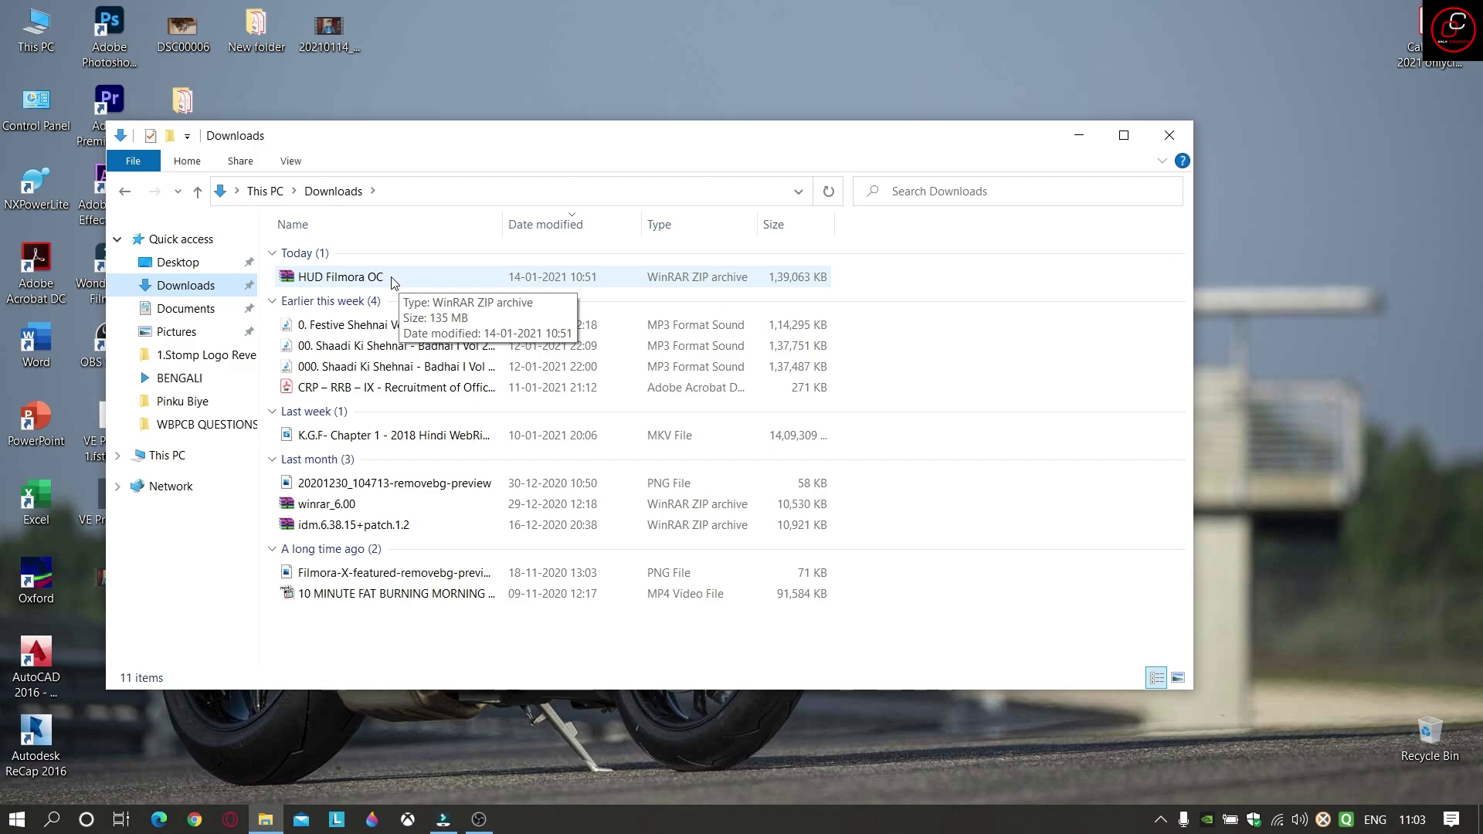
double_click(384, 279)
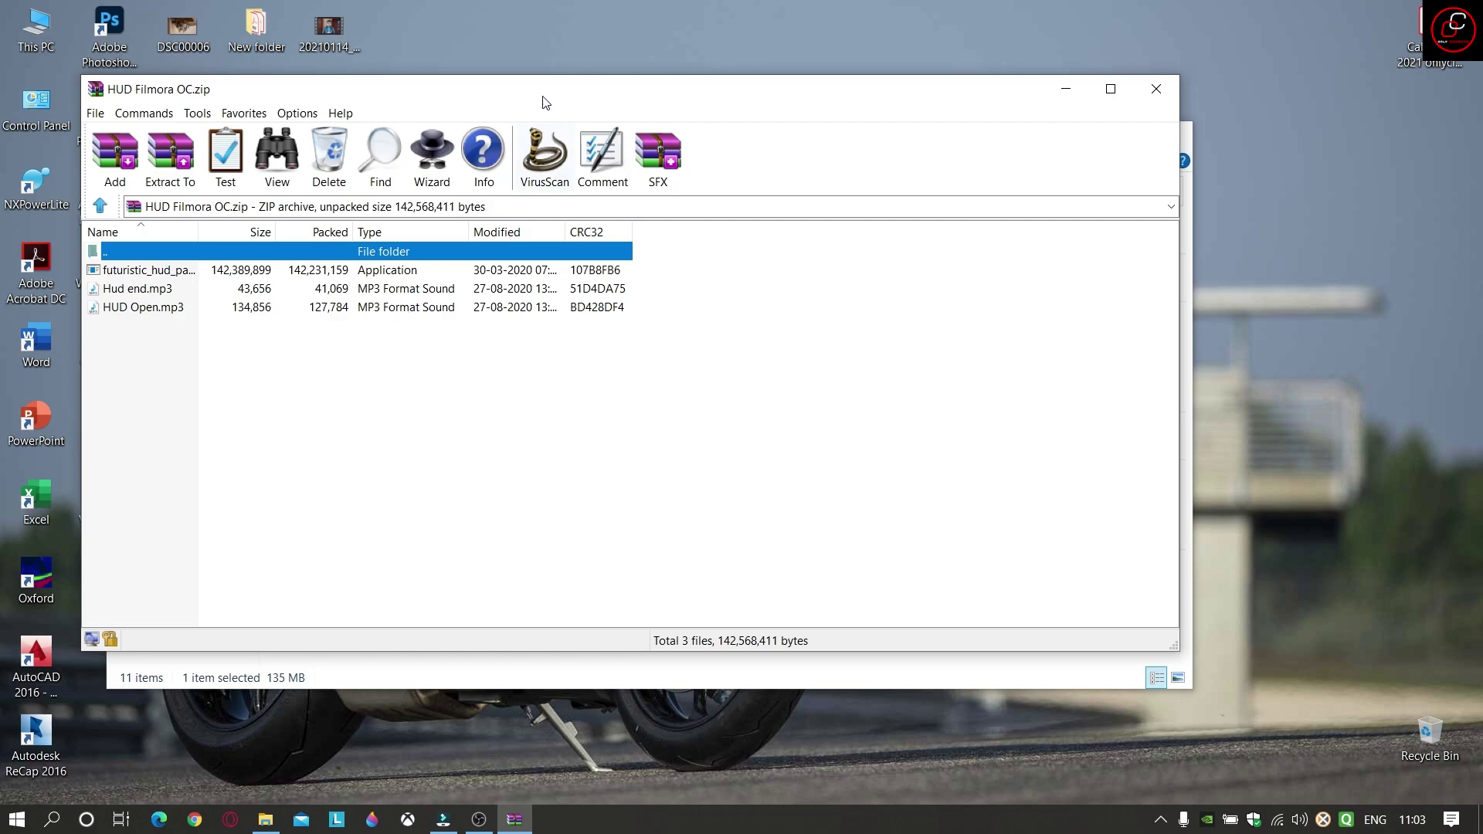
drag(547, 100, 554, 151)
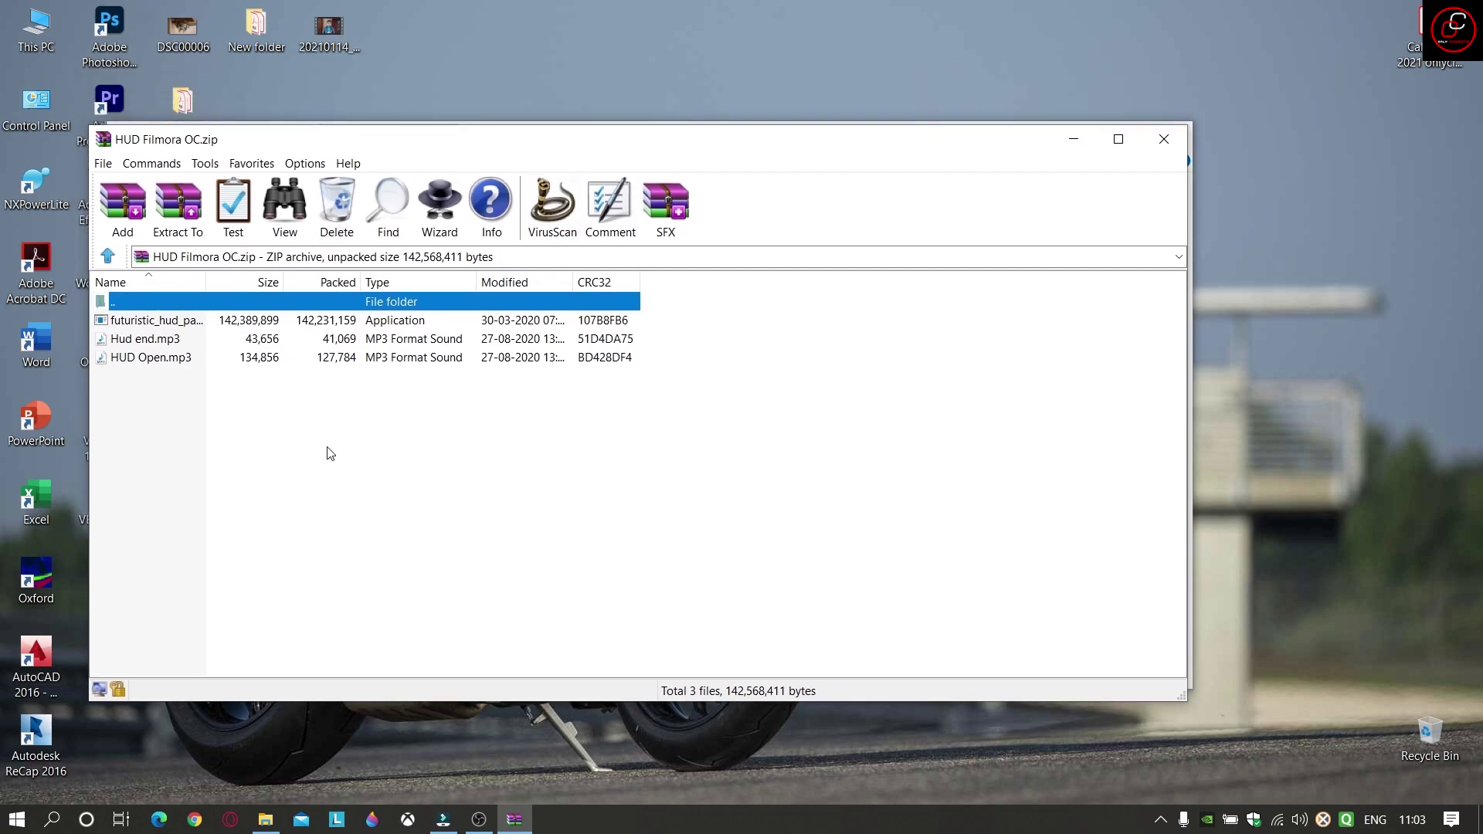
drag(327, 441, 470, 24)
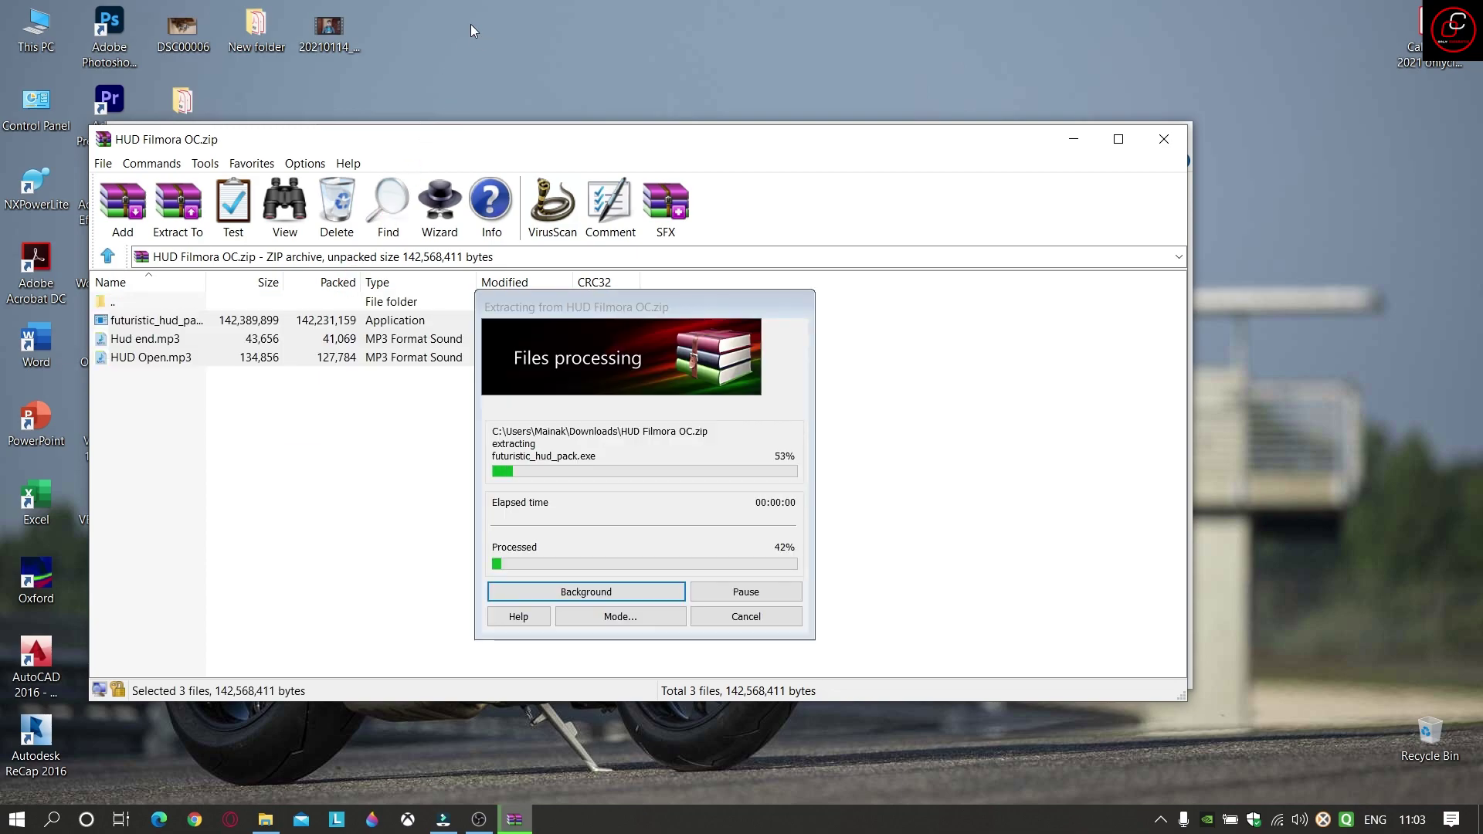
click(1163, 139)
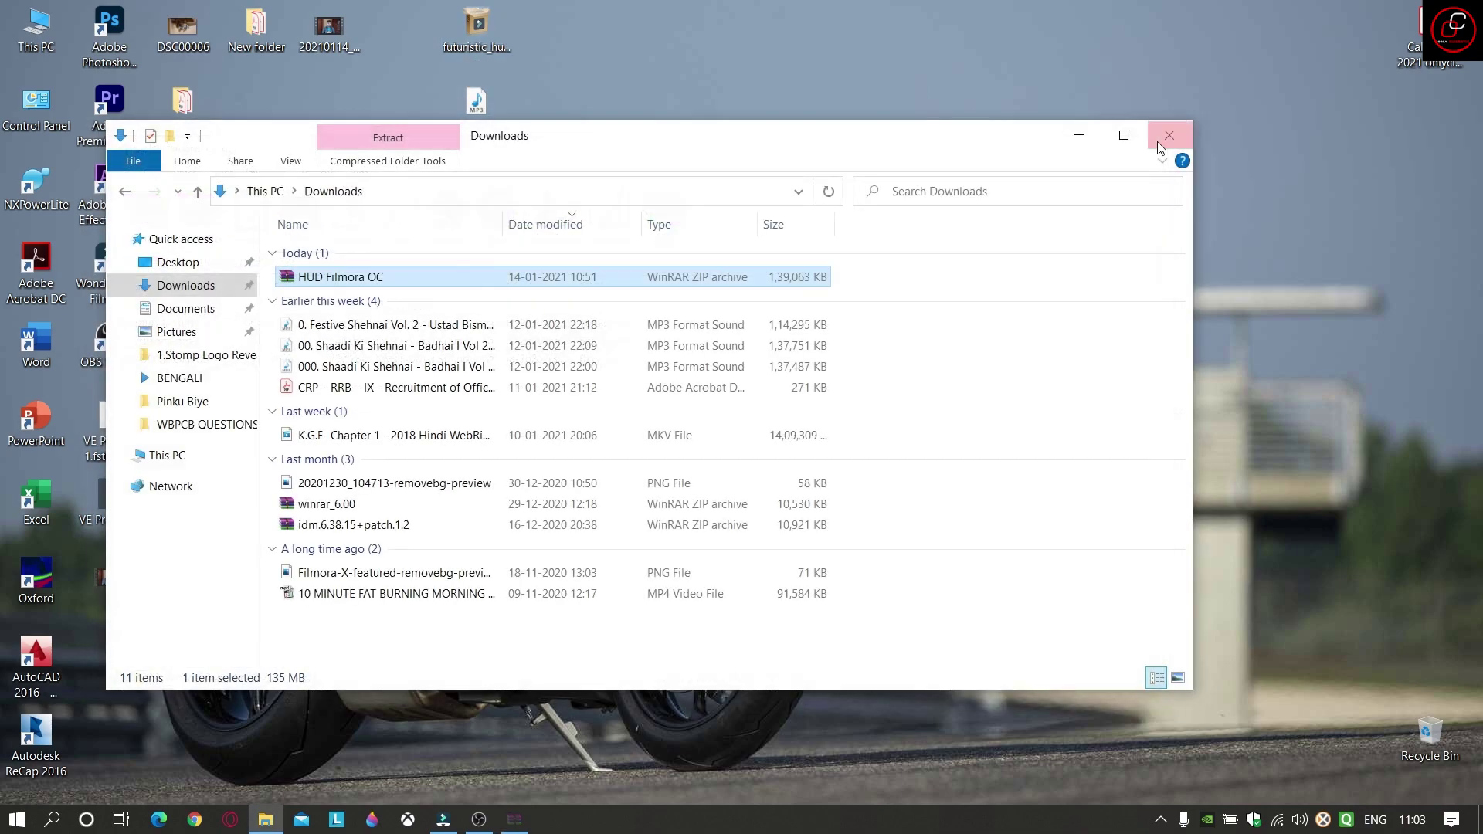
click(1164, 137)
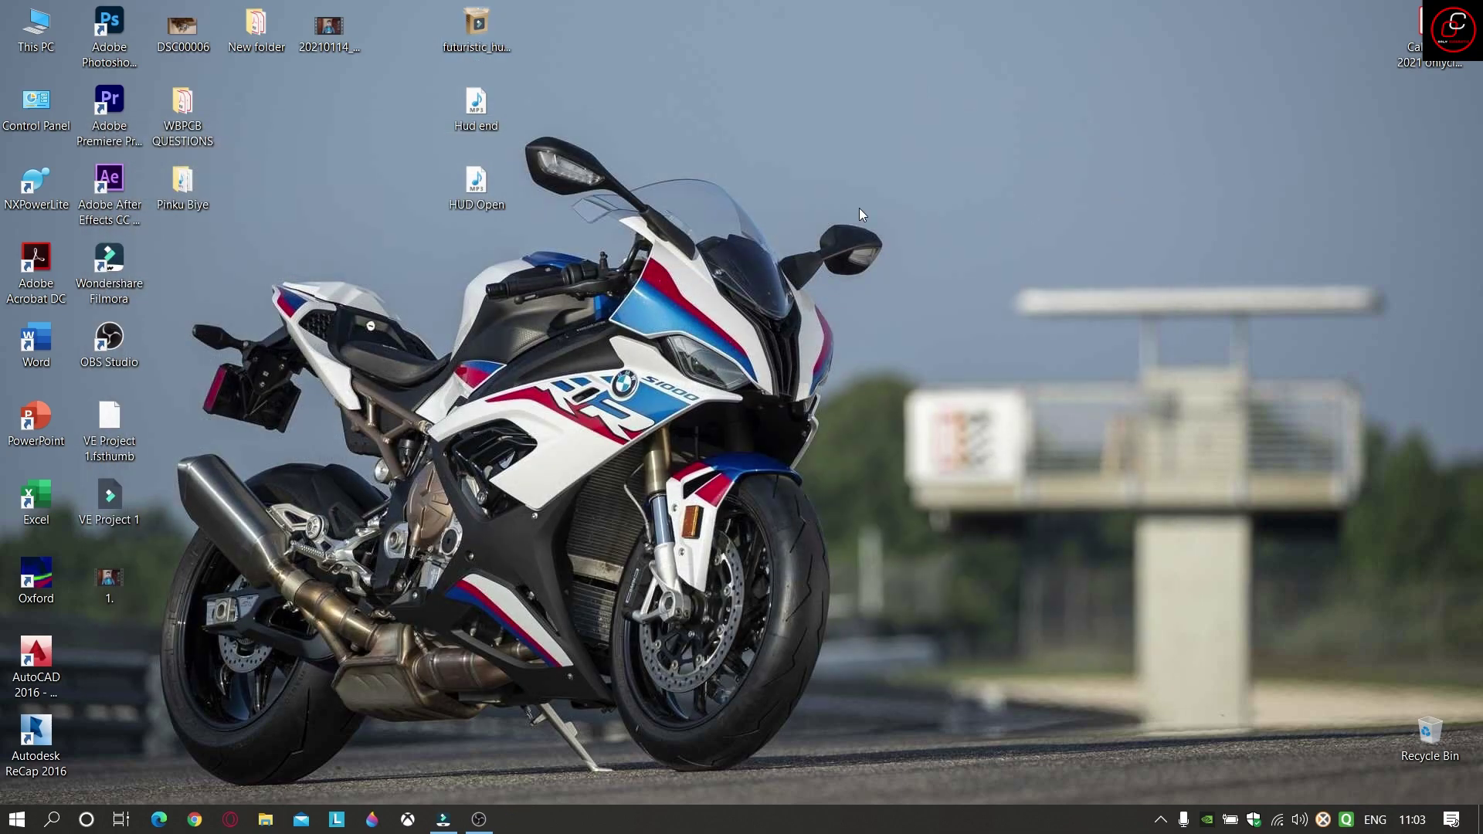
Step: Run the futuristic HUD pack installer from the desktop and accept the setup of the Futuristic Hud Effect Pack
double_click(498, 58)
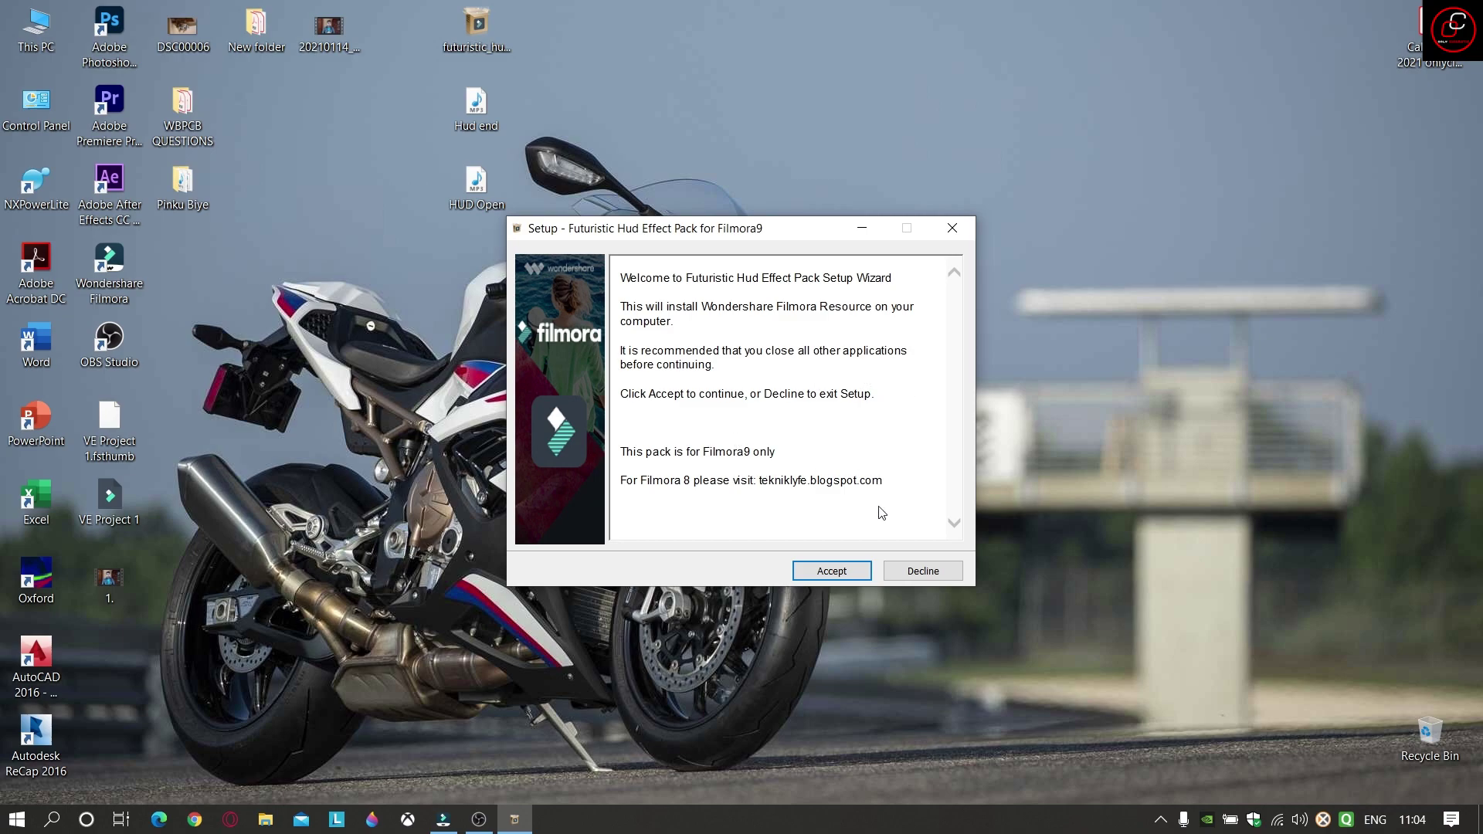
click(832, 575)
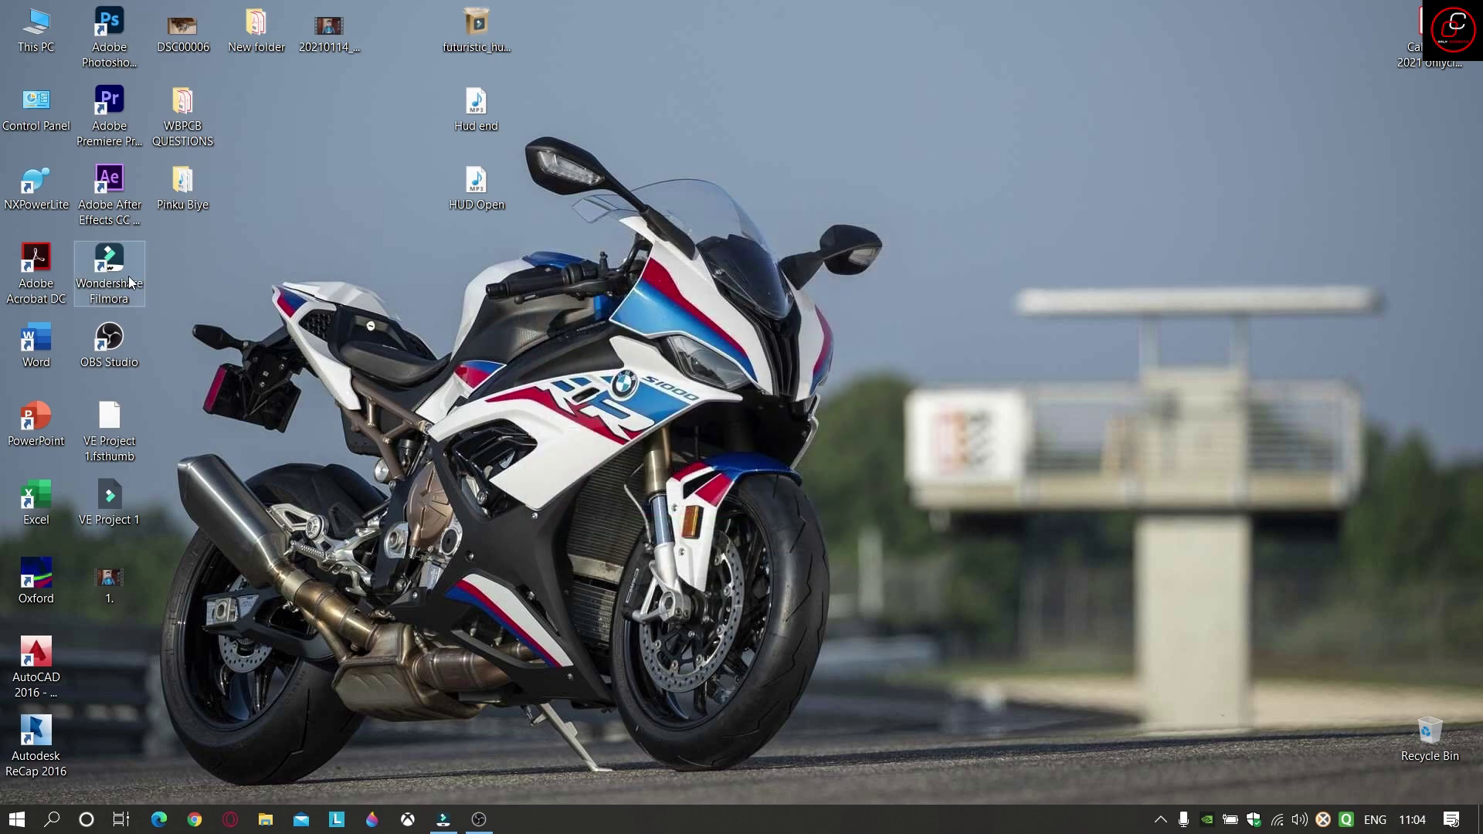
Step: Switch to Wondershare Filmora and play the first seconds of the timeline, stopping back at the beginning
click(442, 818)
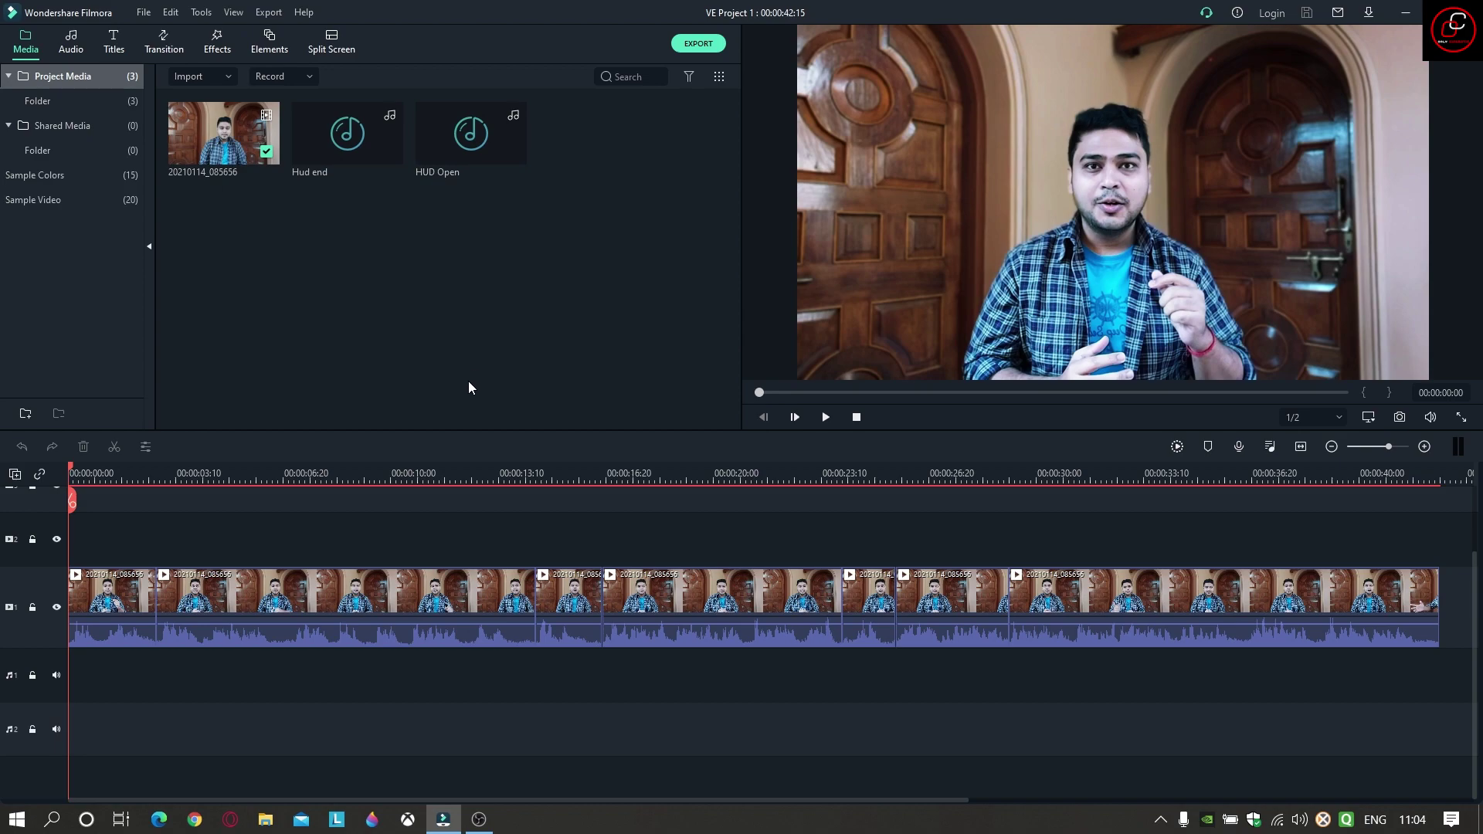
click(825, 417)
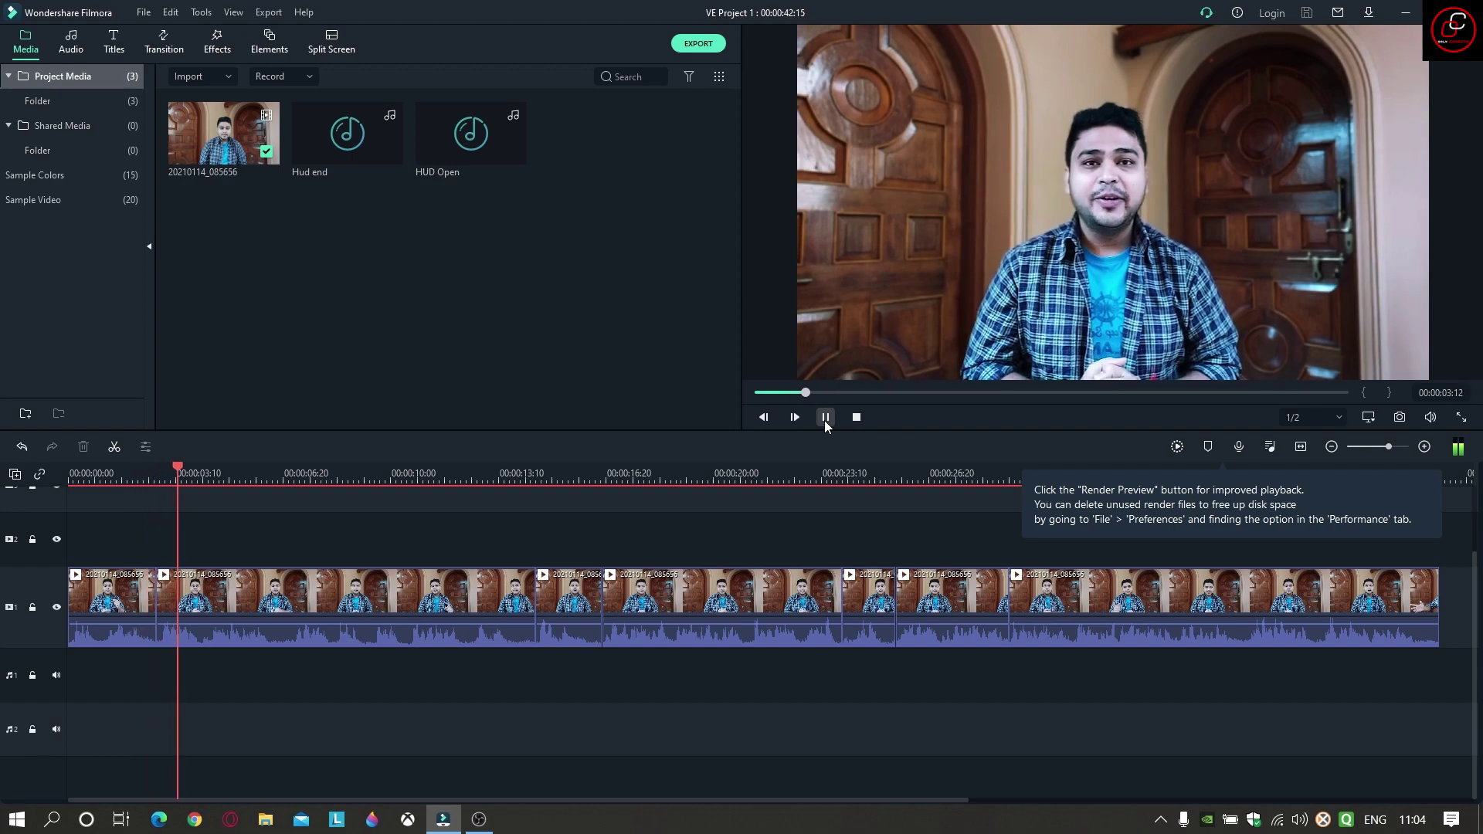
key(ctrl+/)
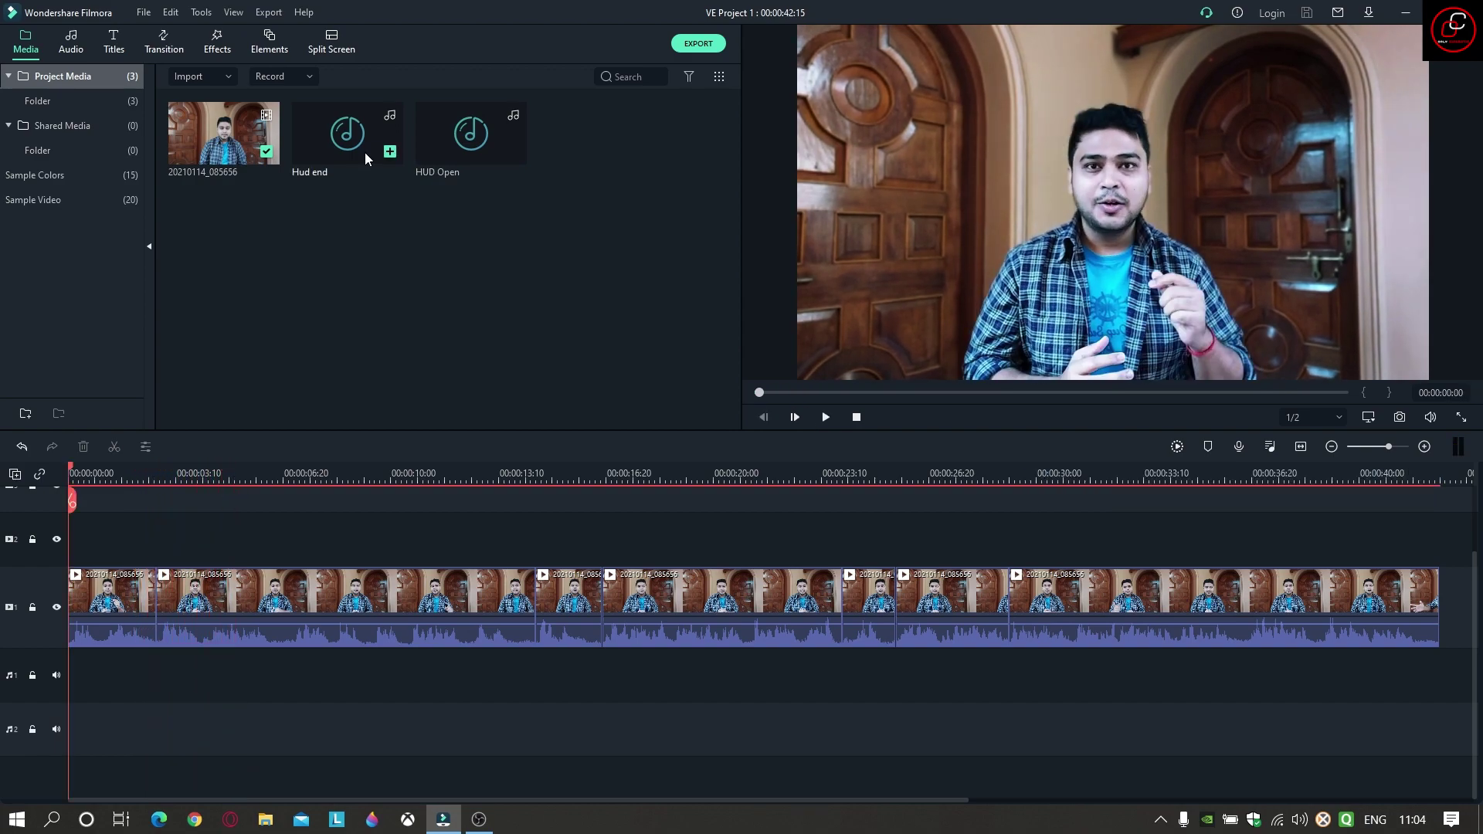
Step: Try to import the Hud end and HUD Open audio files from the desktop into the project media
click(365, 151)
click(545, 290)
right_click(423, 271)
click(474, 293)
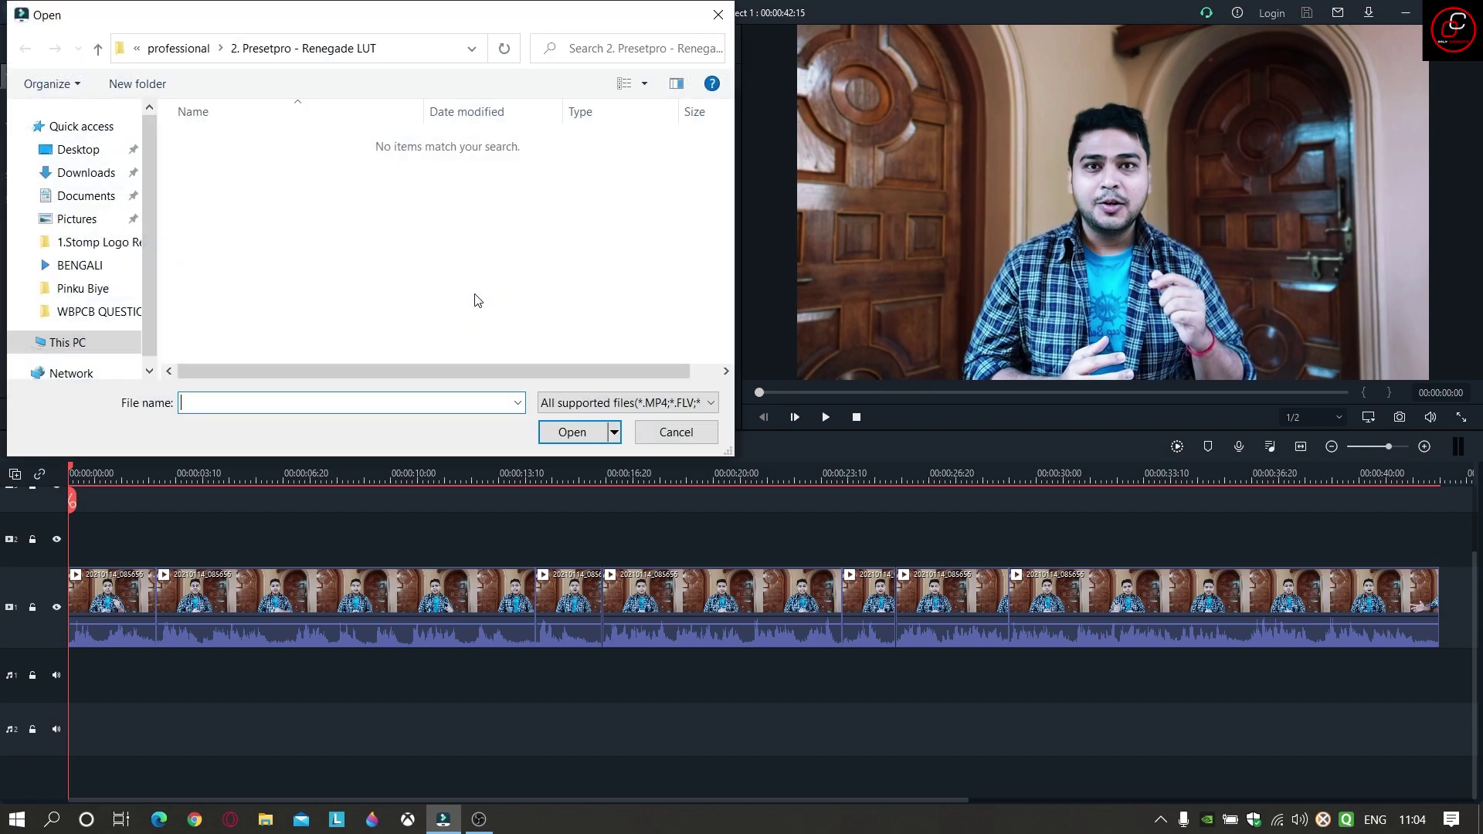
click(78, 150)
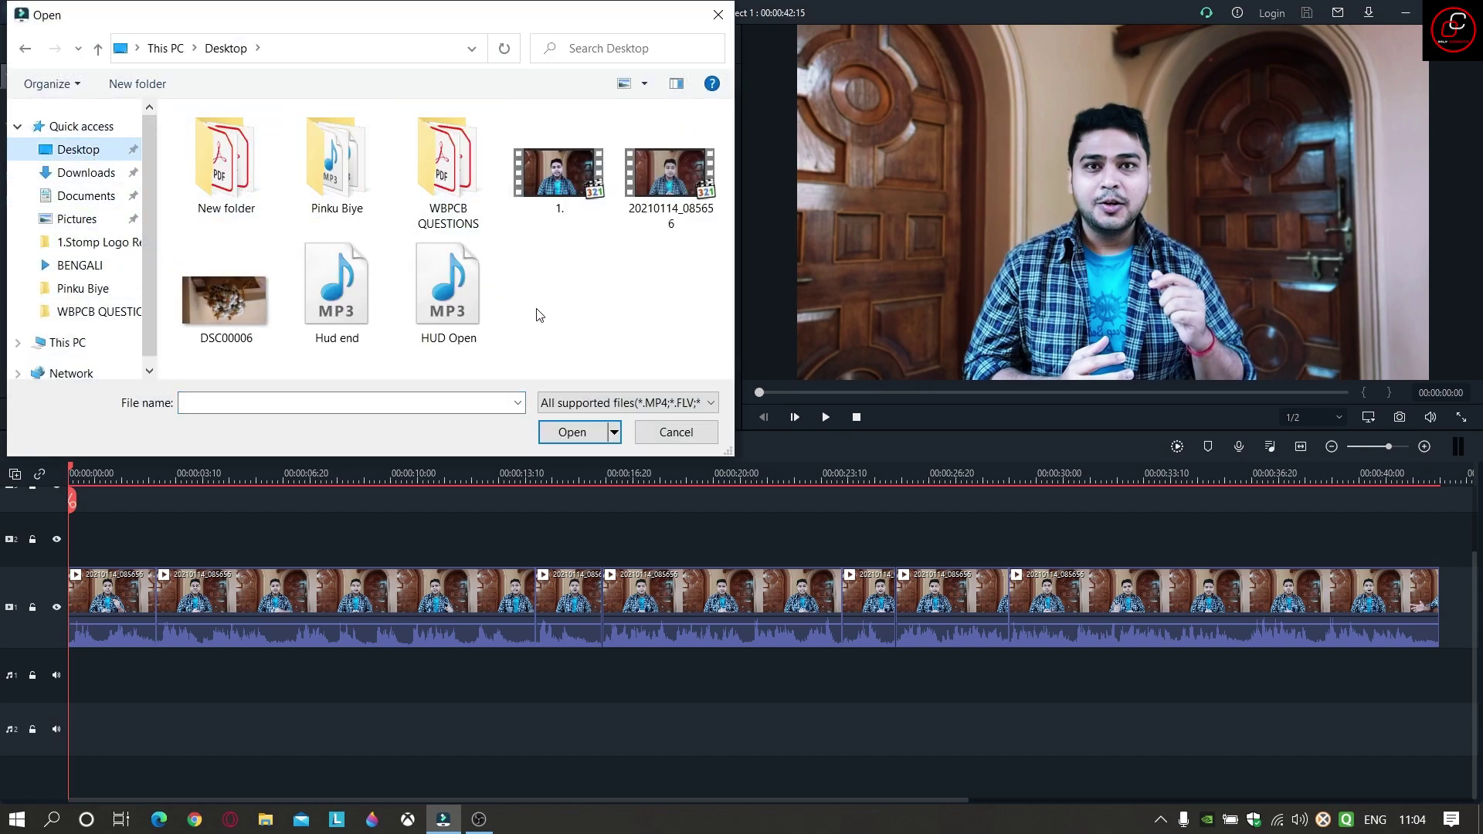
drag(517, 308, 335, 290)
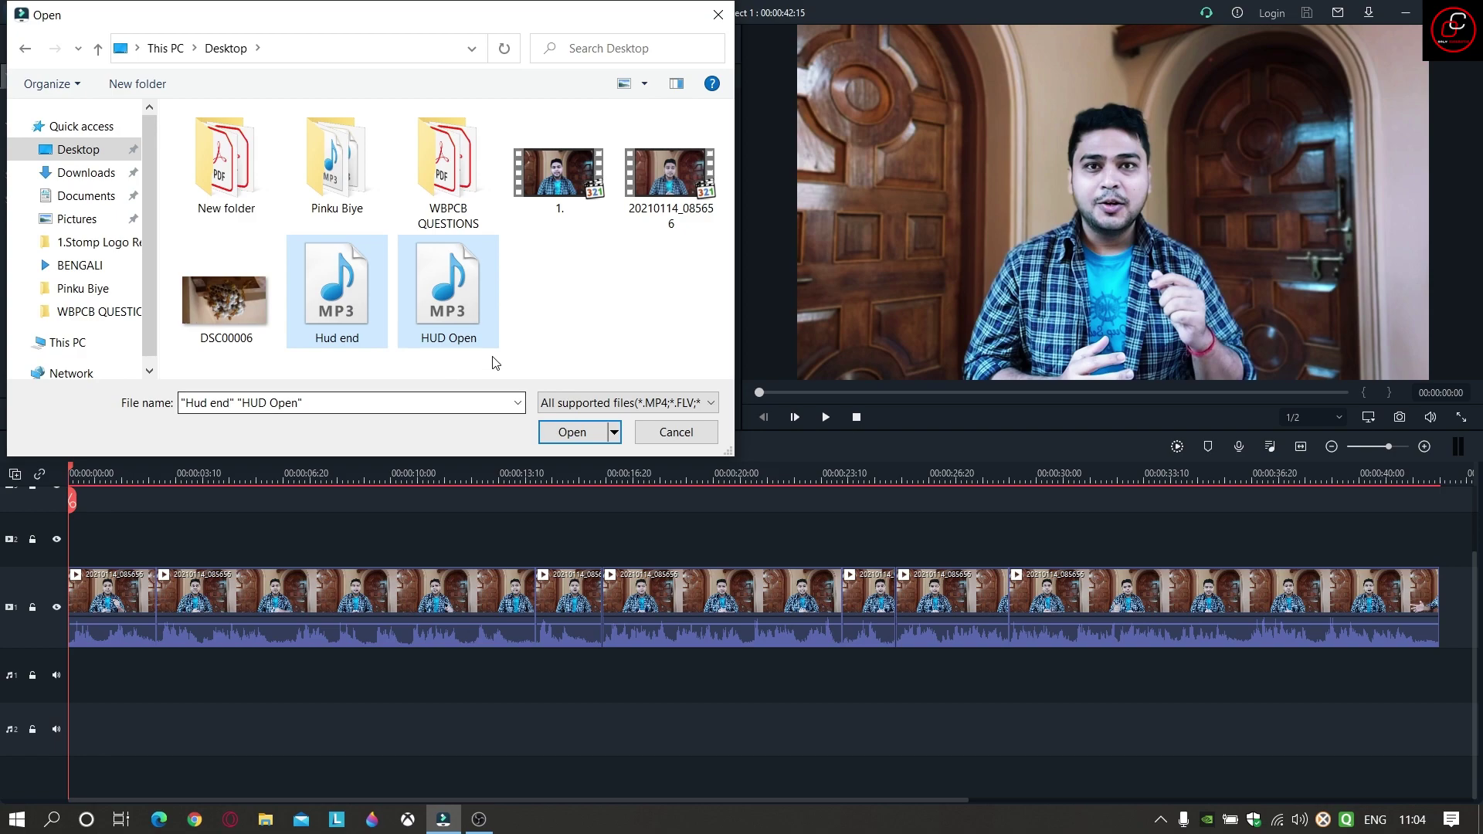
key(Return)
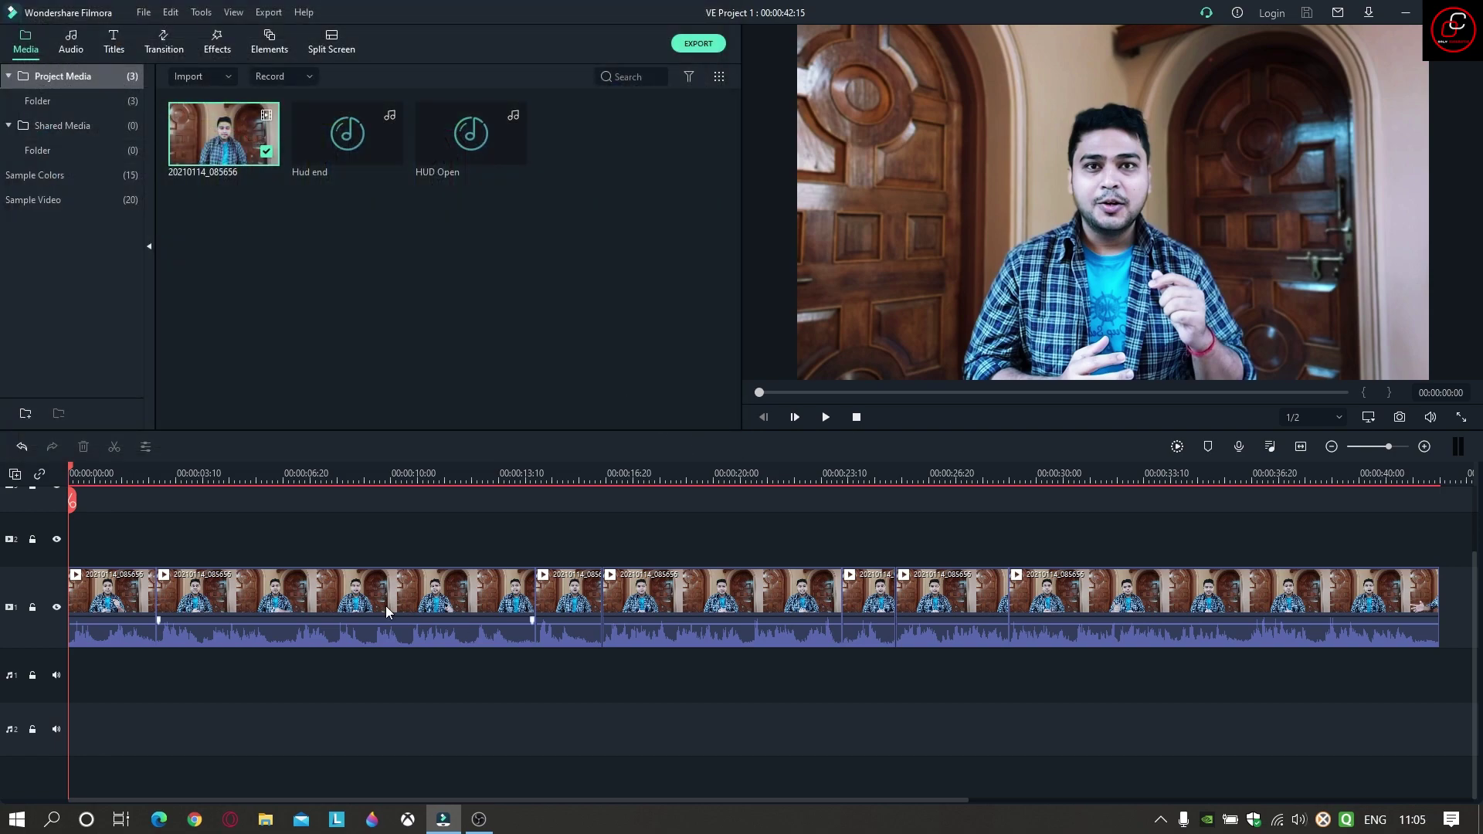
Step: Show the title presets of the installed Futuristic Hud Pack
click(120, 43)
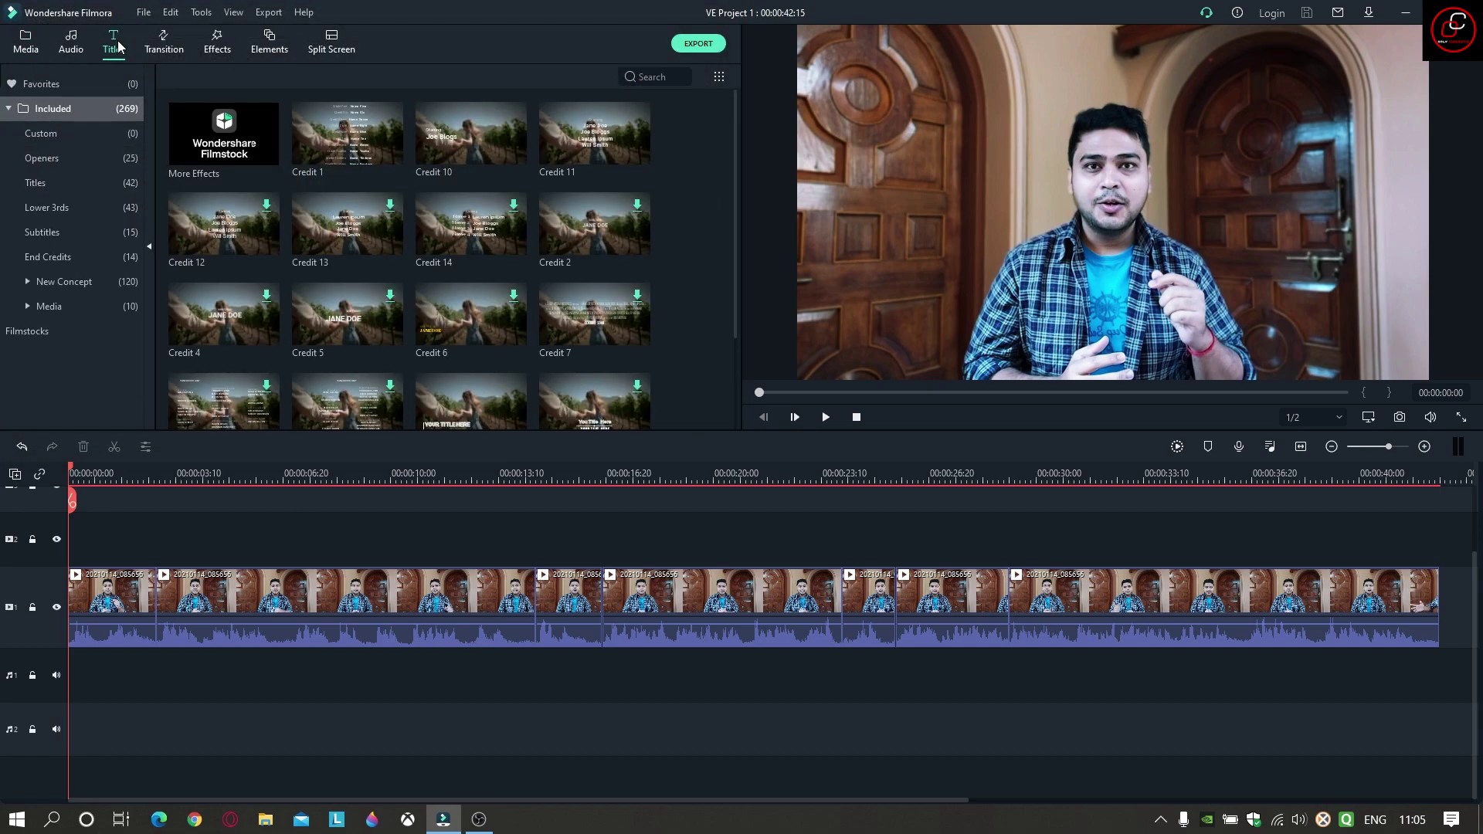
click(85, 307)
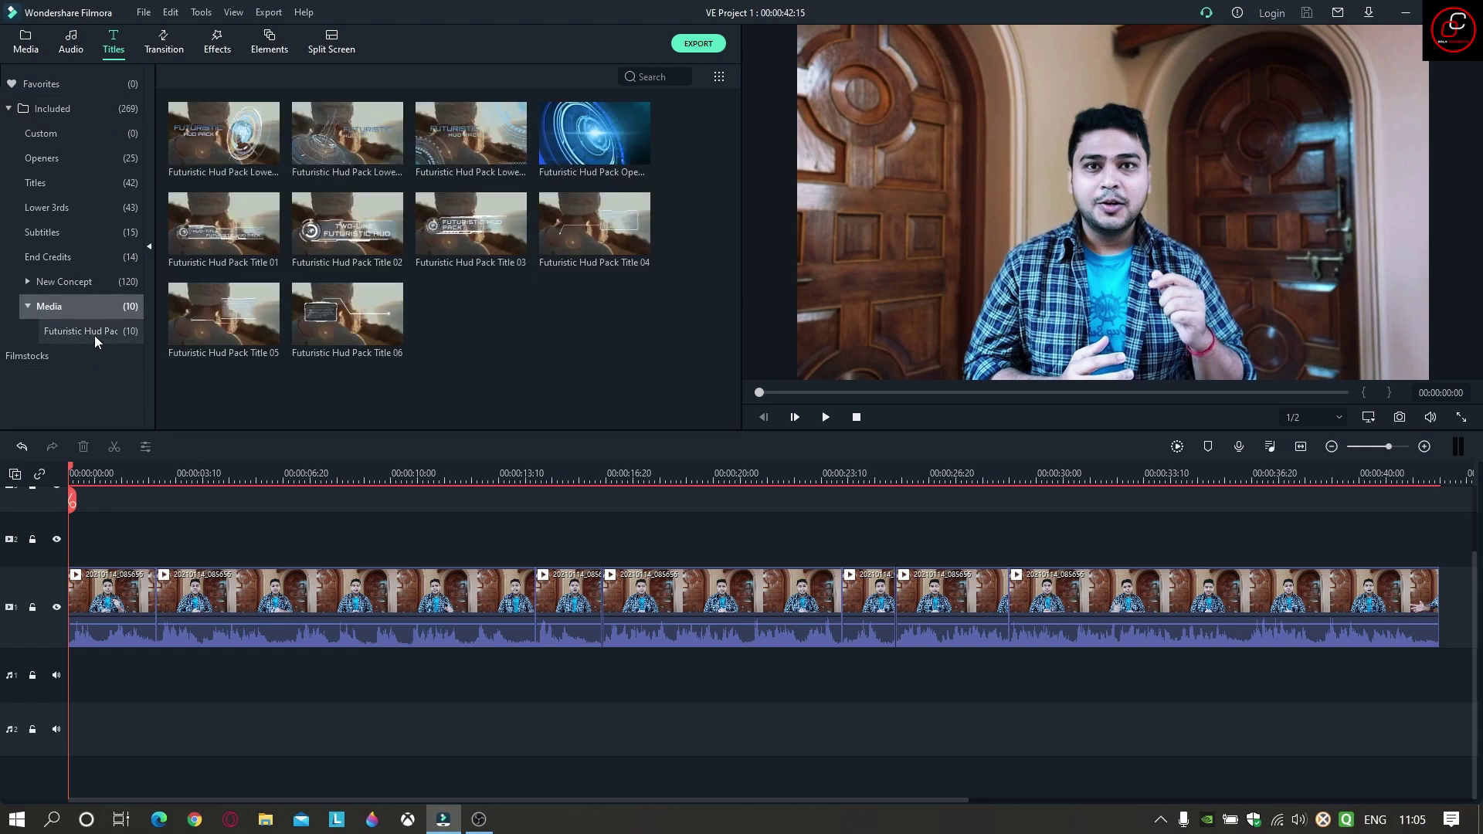
click(112, 335)
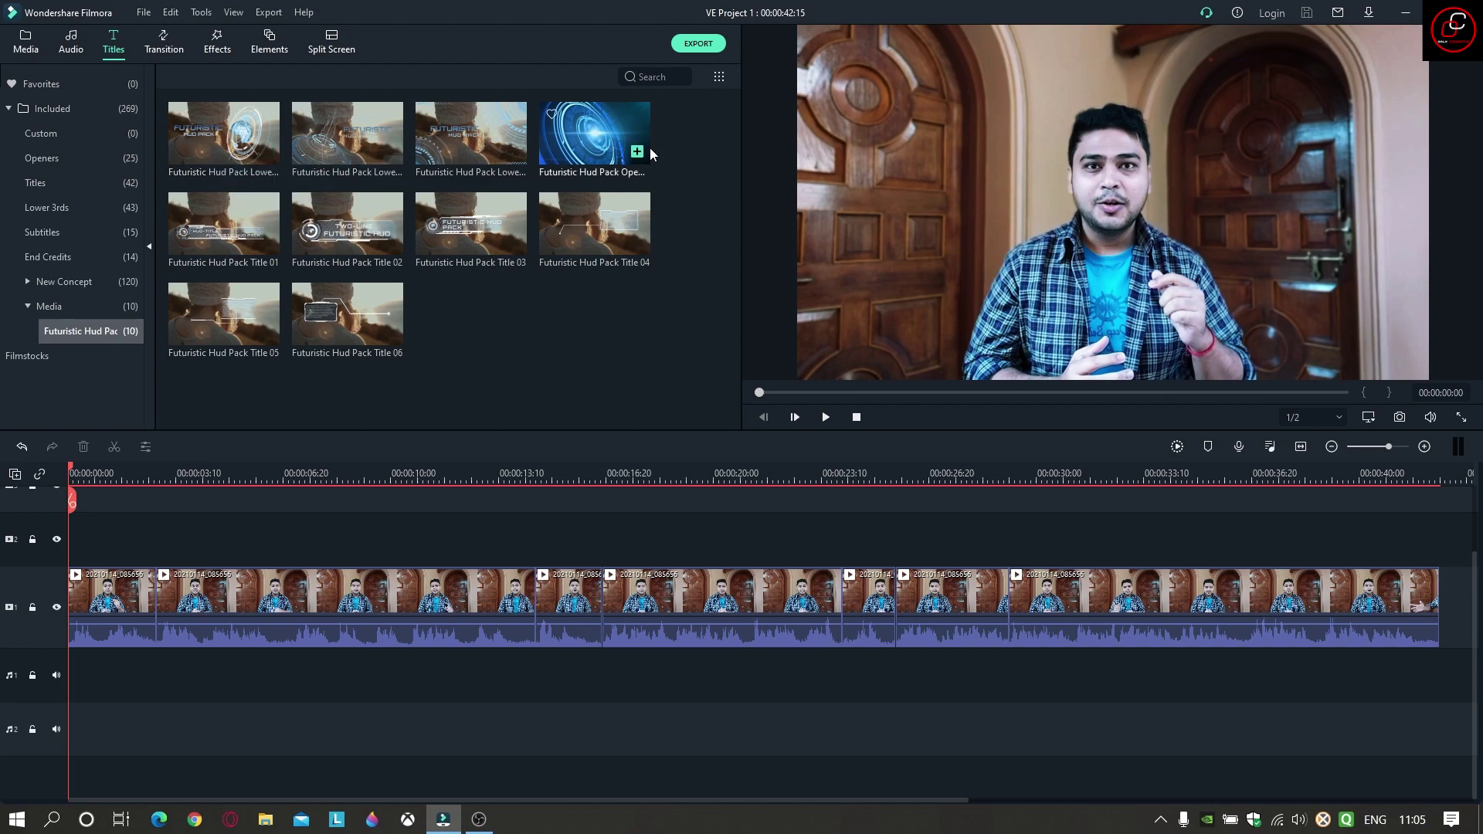
Step: Preview the Futuristic Hud Pack lower thirds, the opener and Titles 01 to 04
click(217, 144)
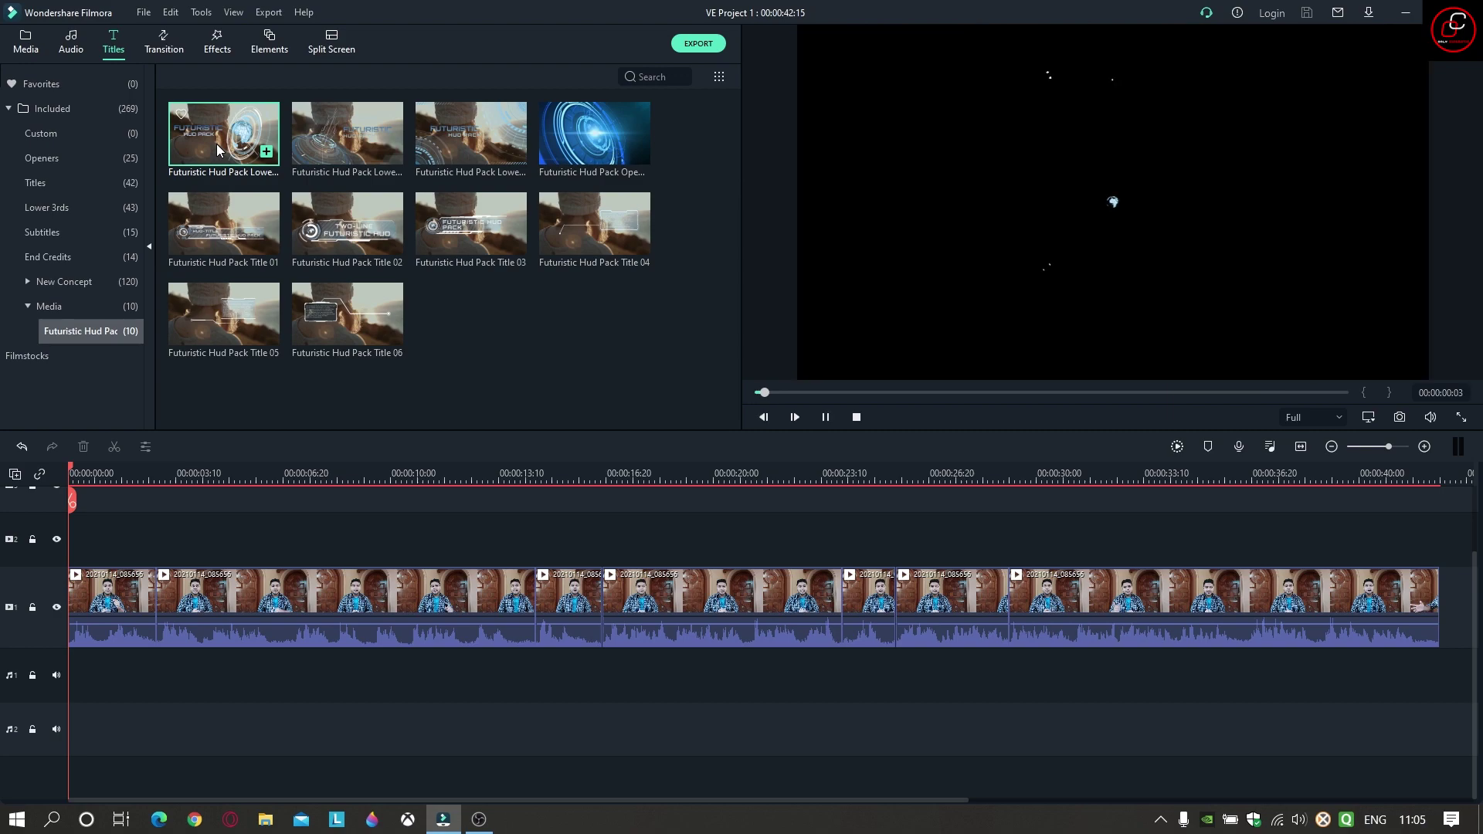
click(346, 144)
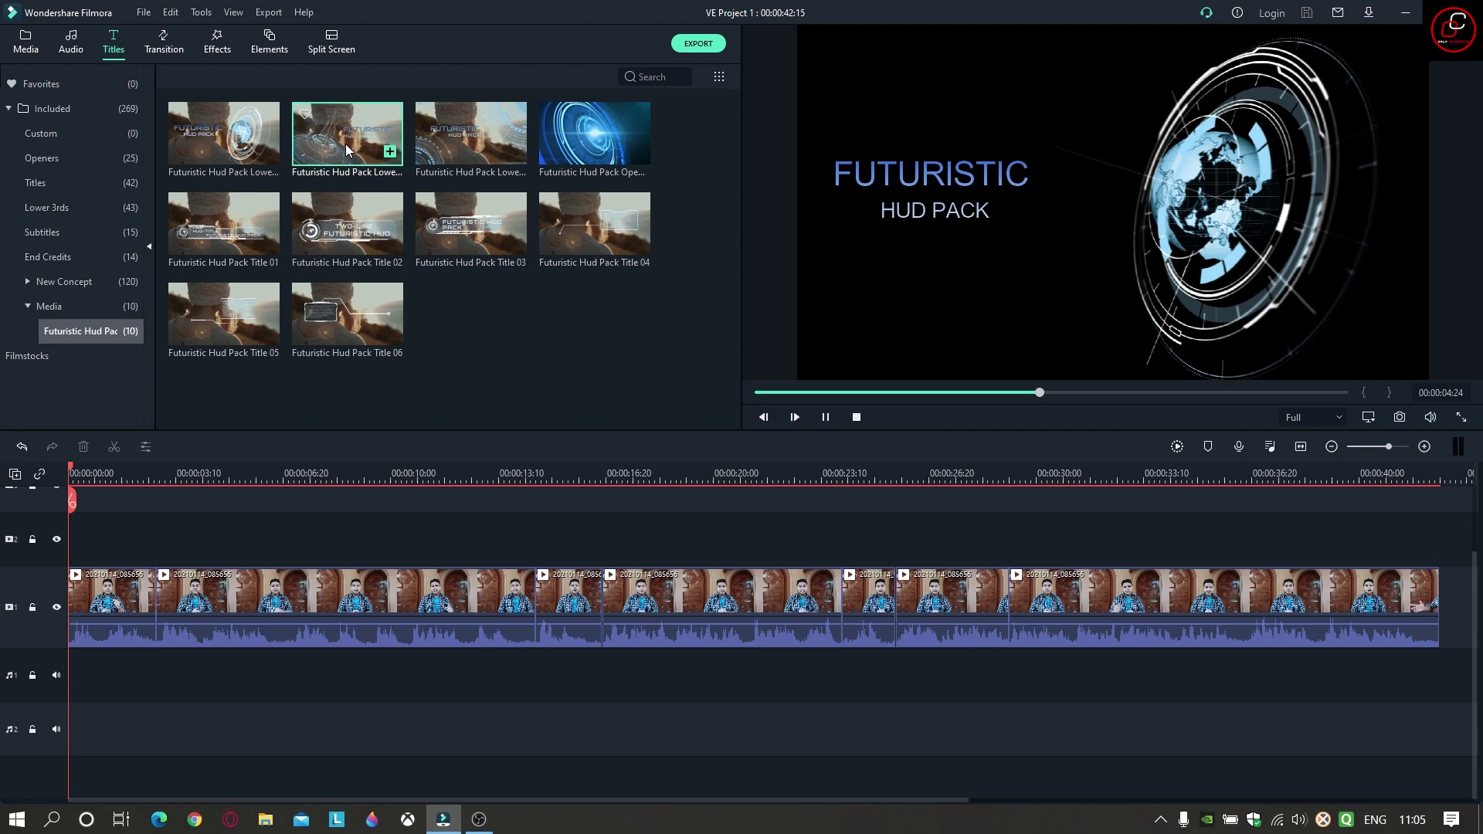
click(463, 146)
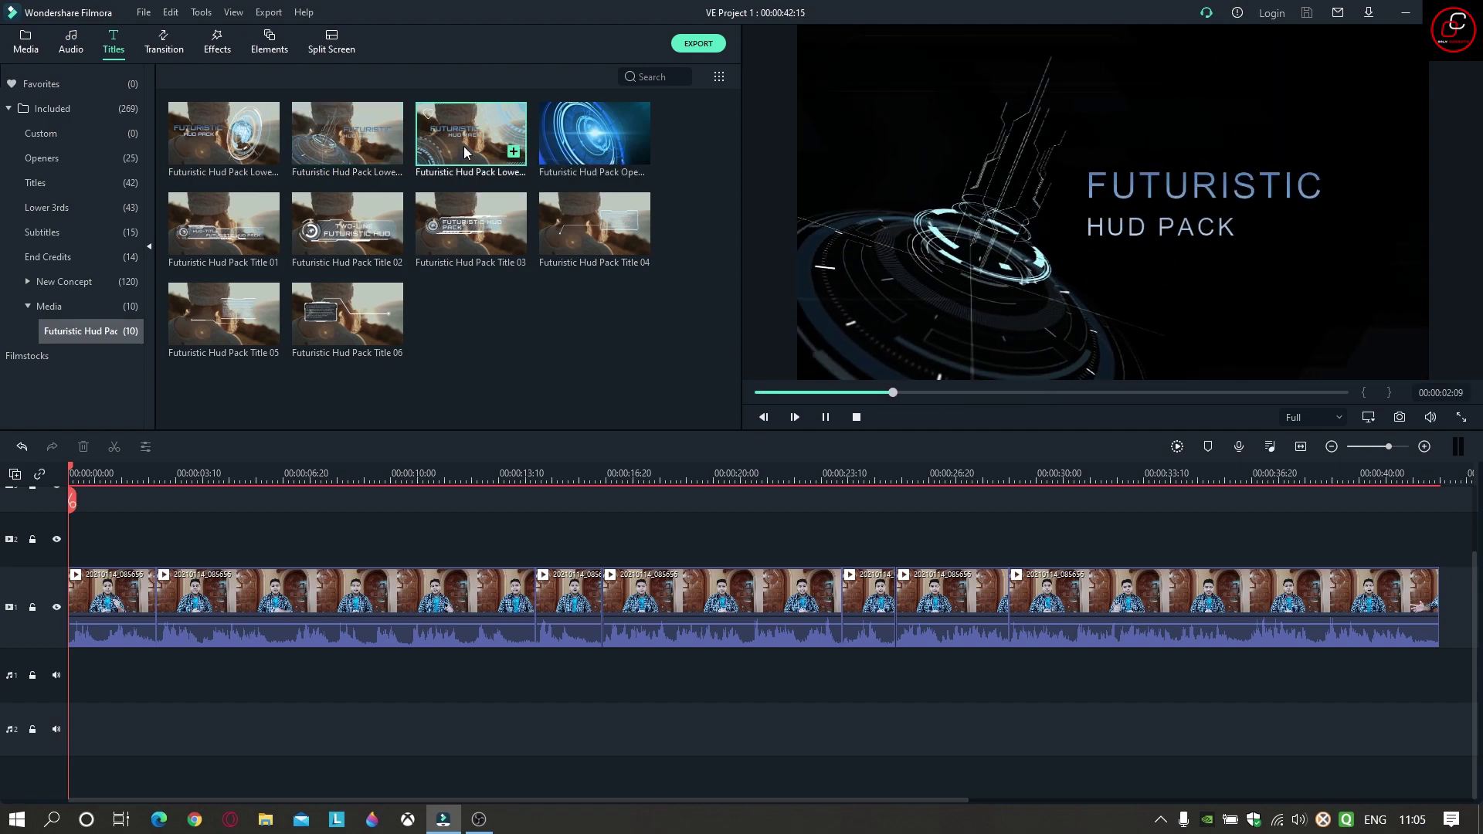
click(608, 156)
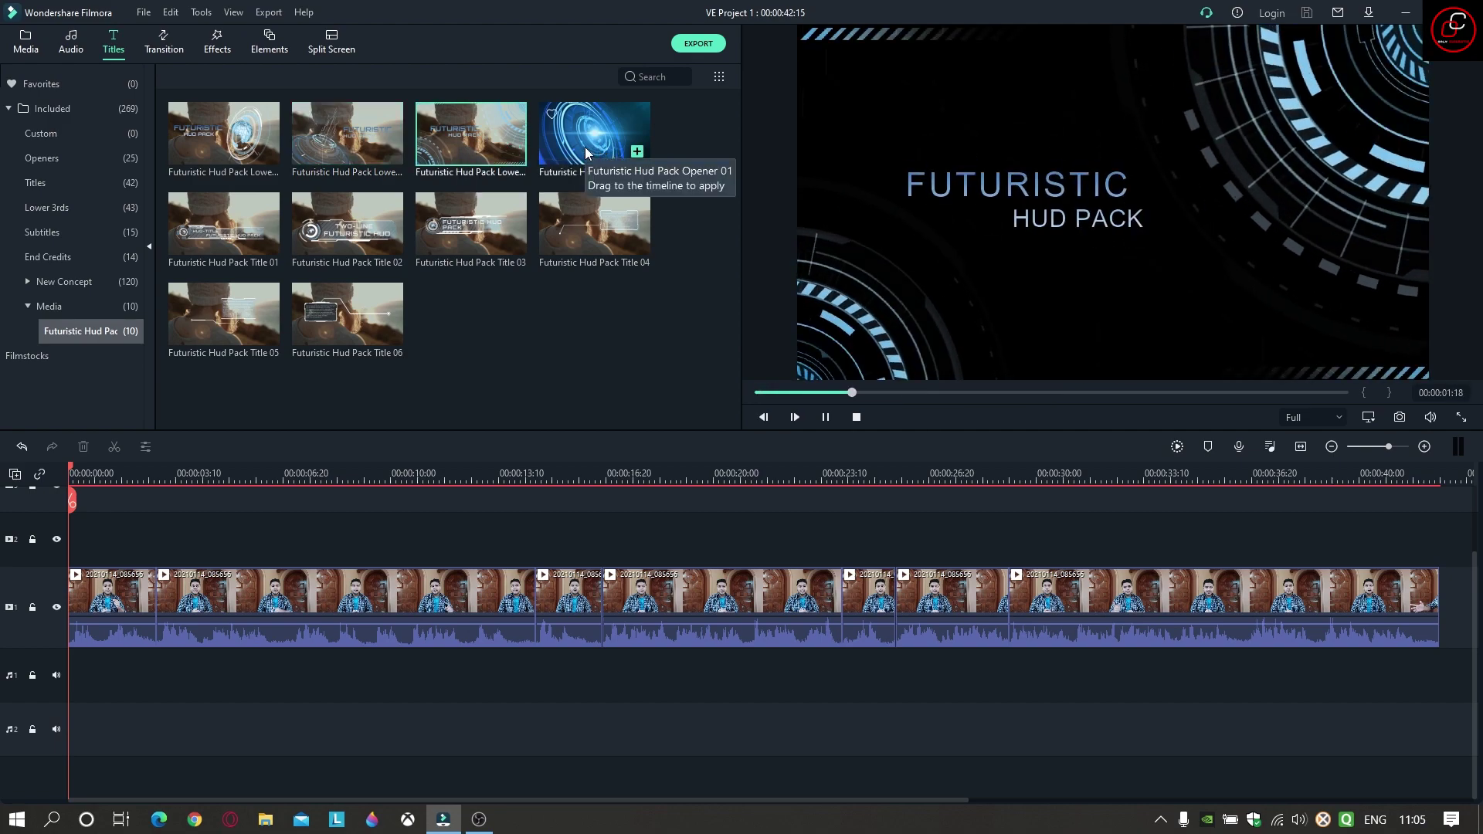
click(585, 147)
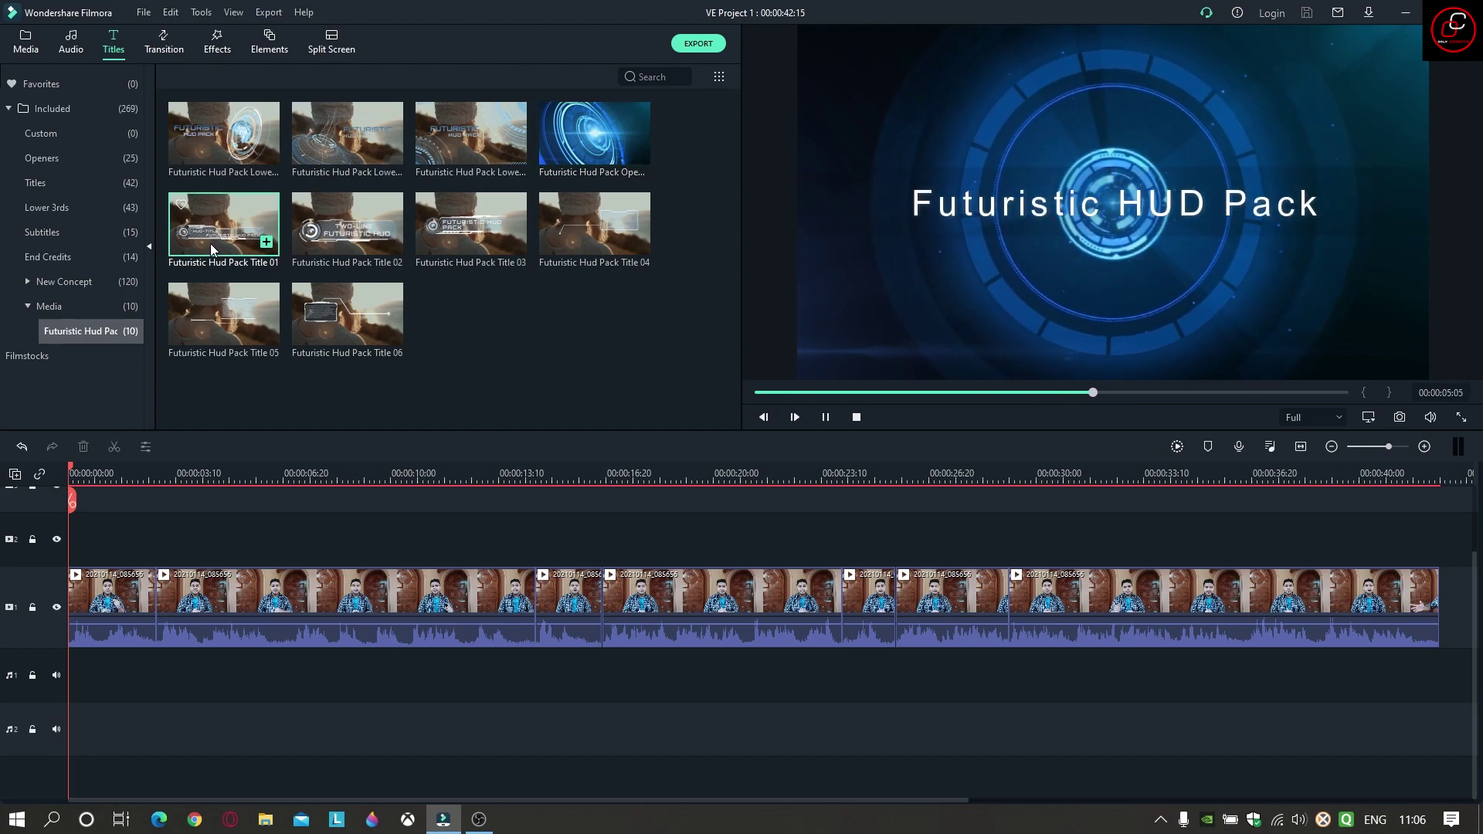
click(210, 243)
click(326, 238)
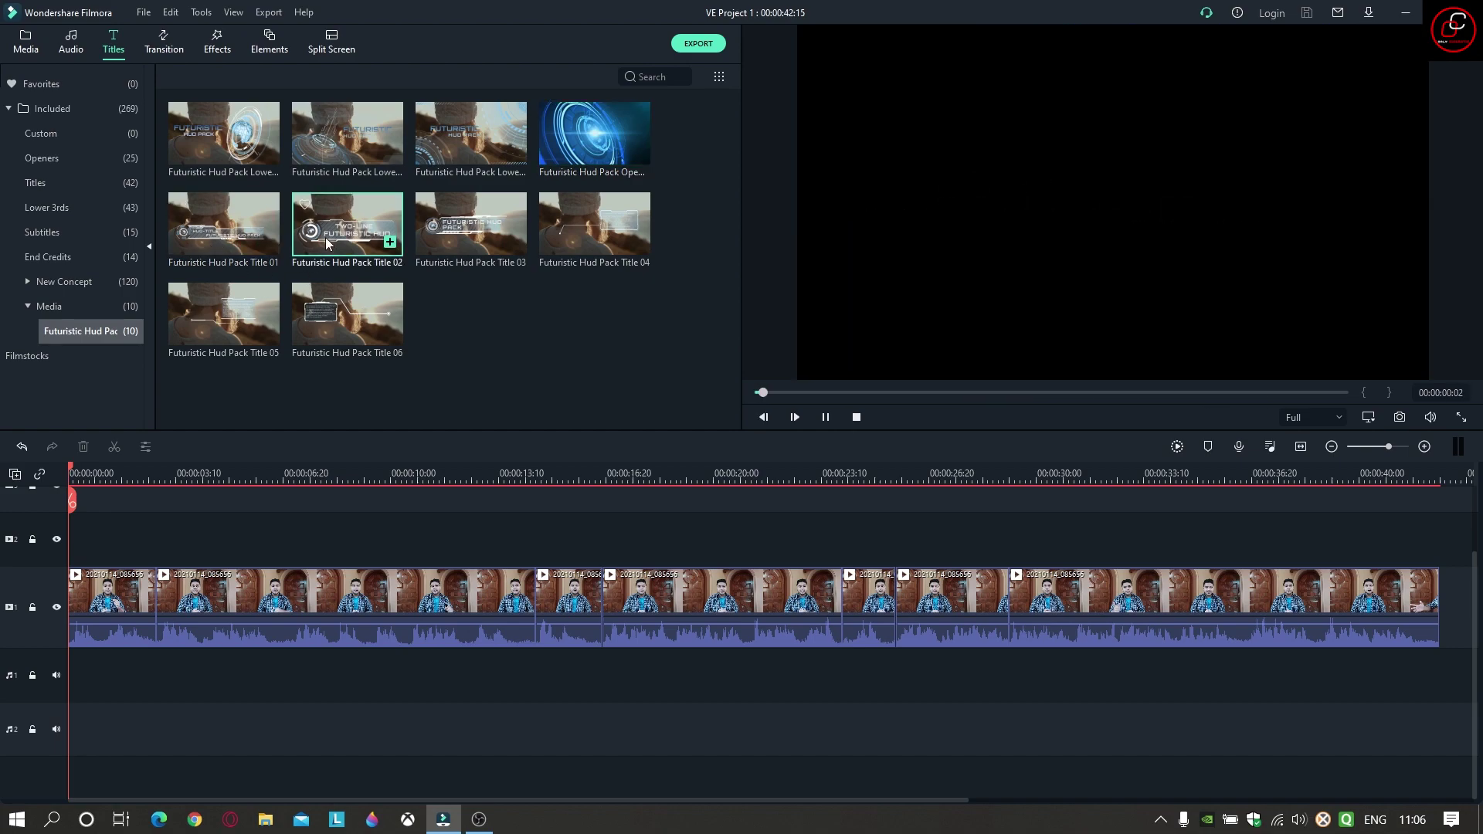
click(460, 238)
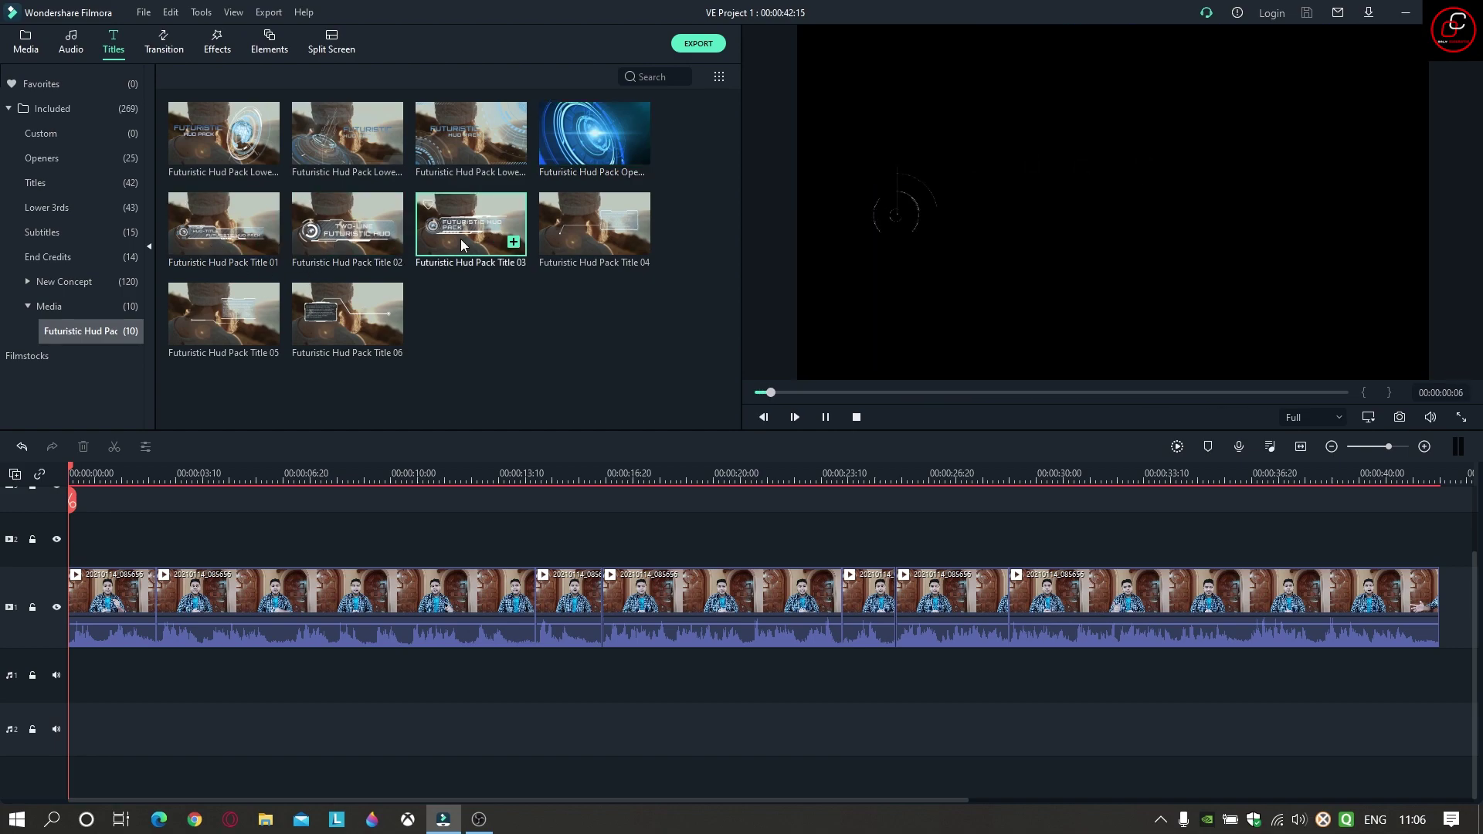
click(576, 231)
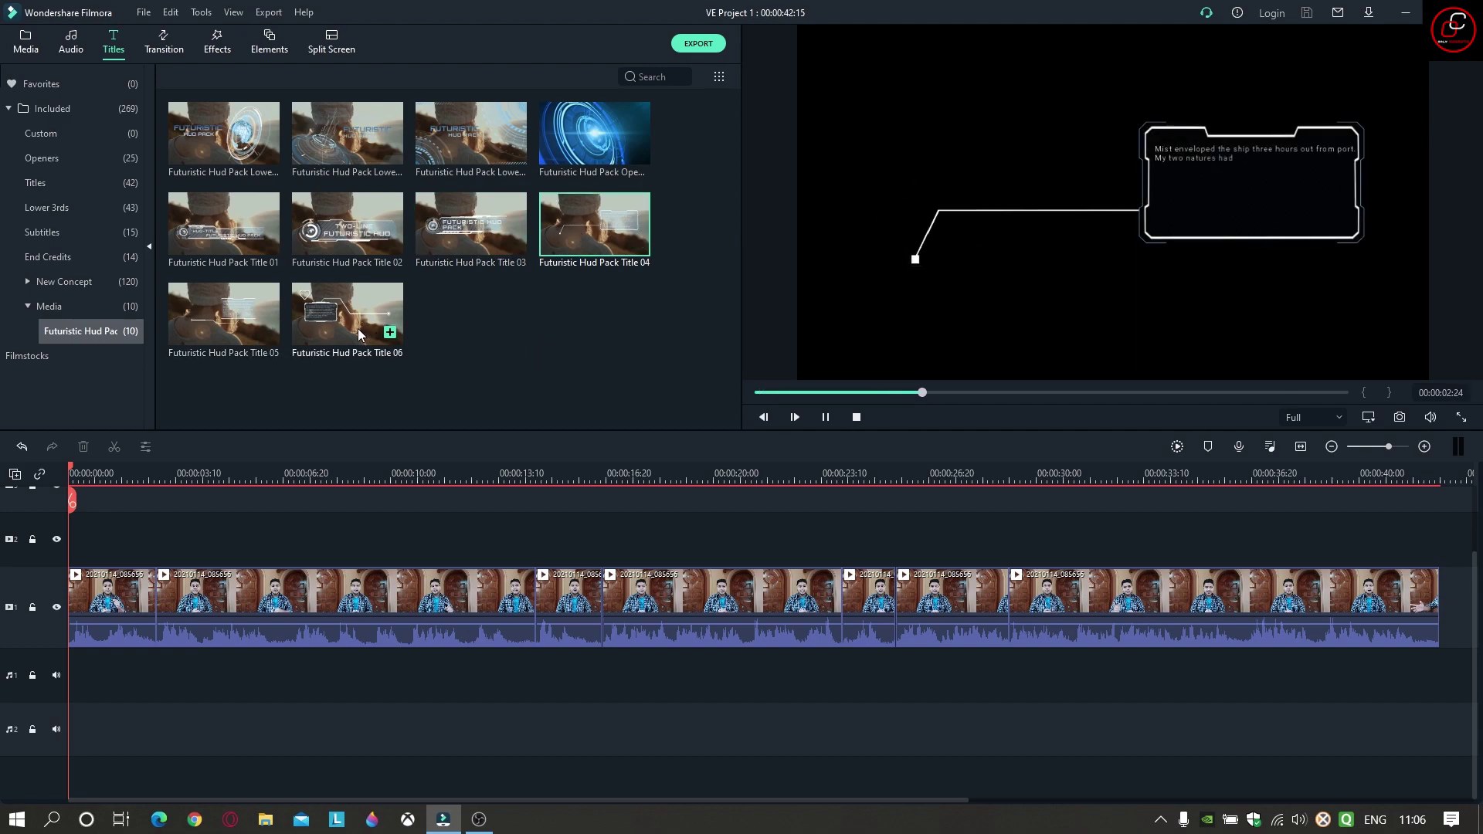
click(559, 357)
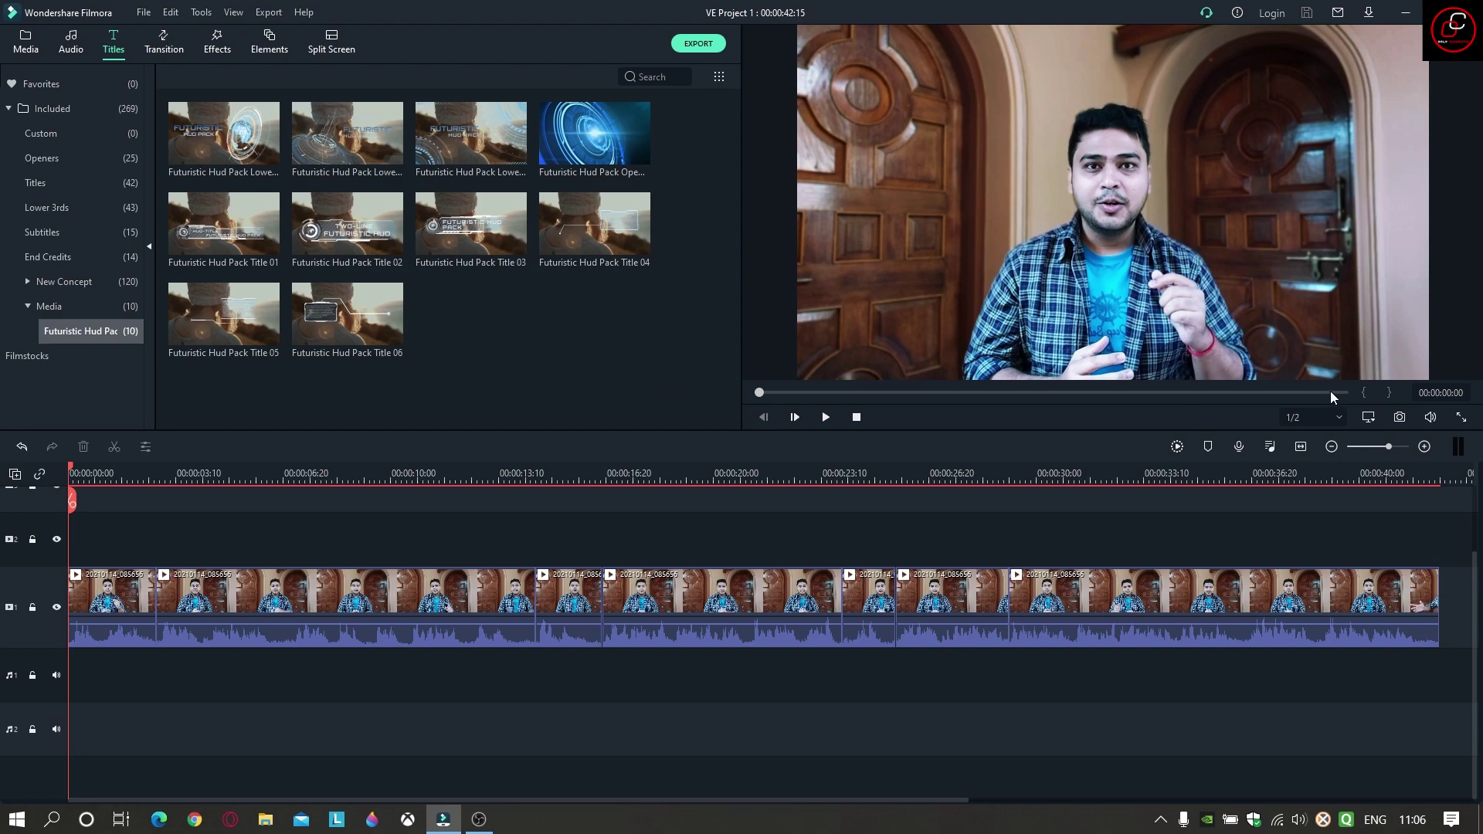
Step: Play through the video to 00:00:13:13 and place Futuristic Hud Pack Title 04 there on video track 2
mouse_move(1430, 418)
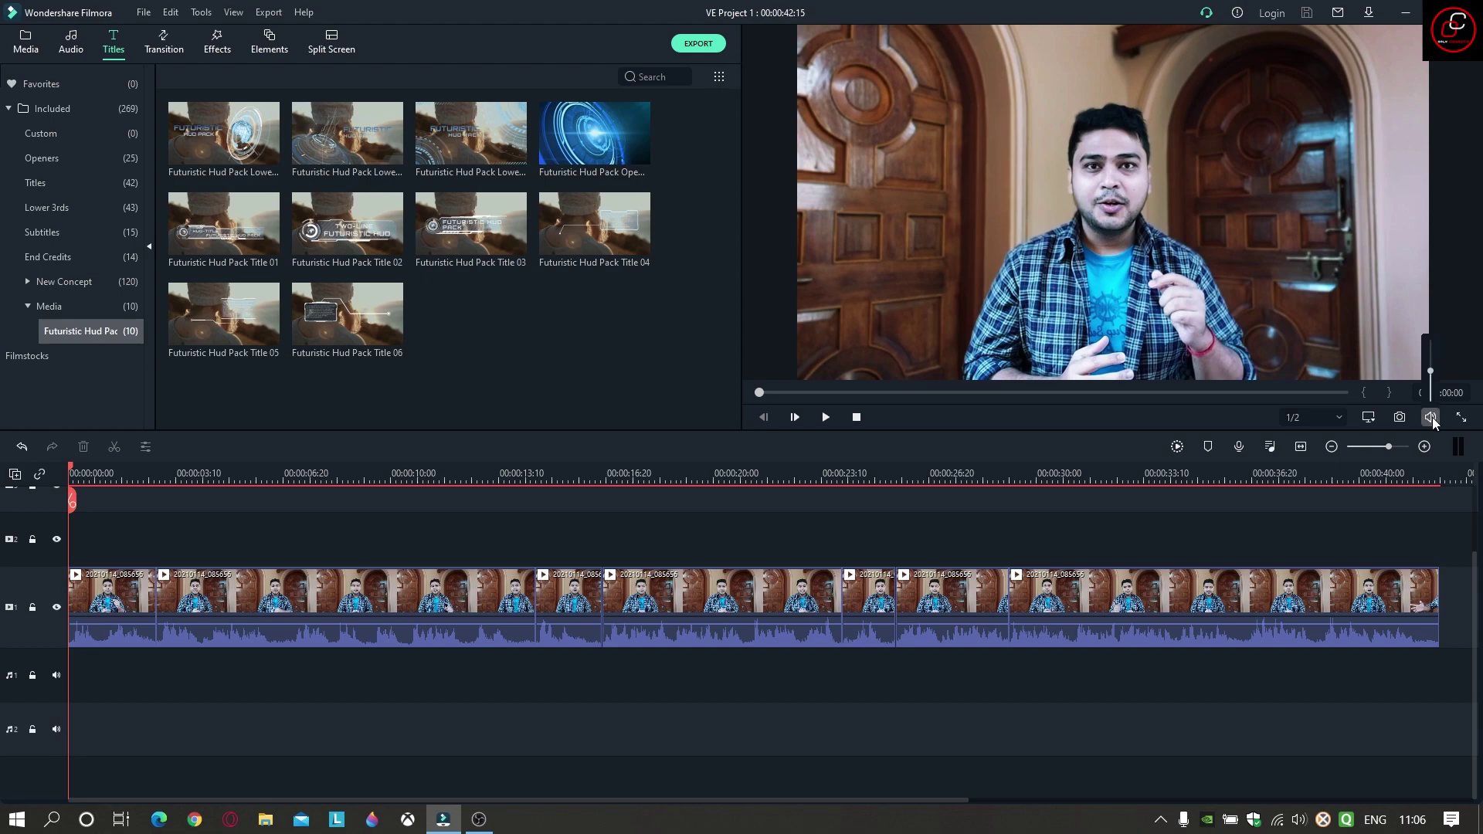
click(827, 417)
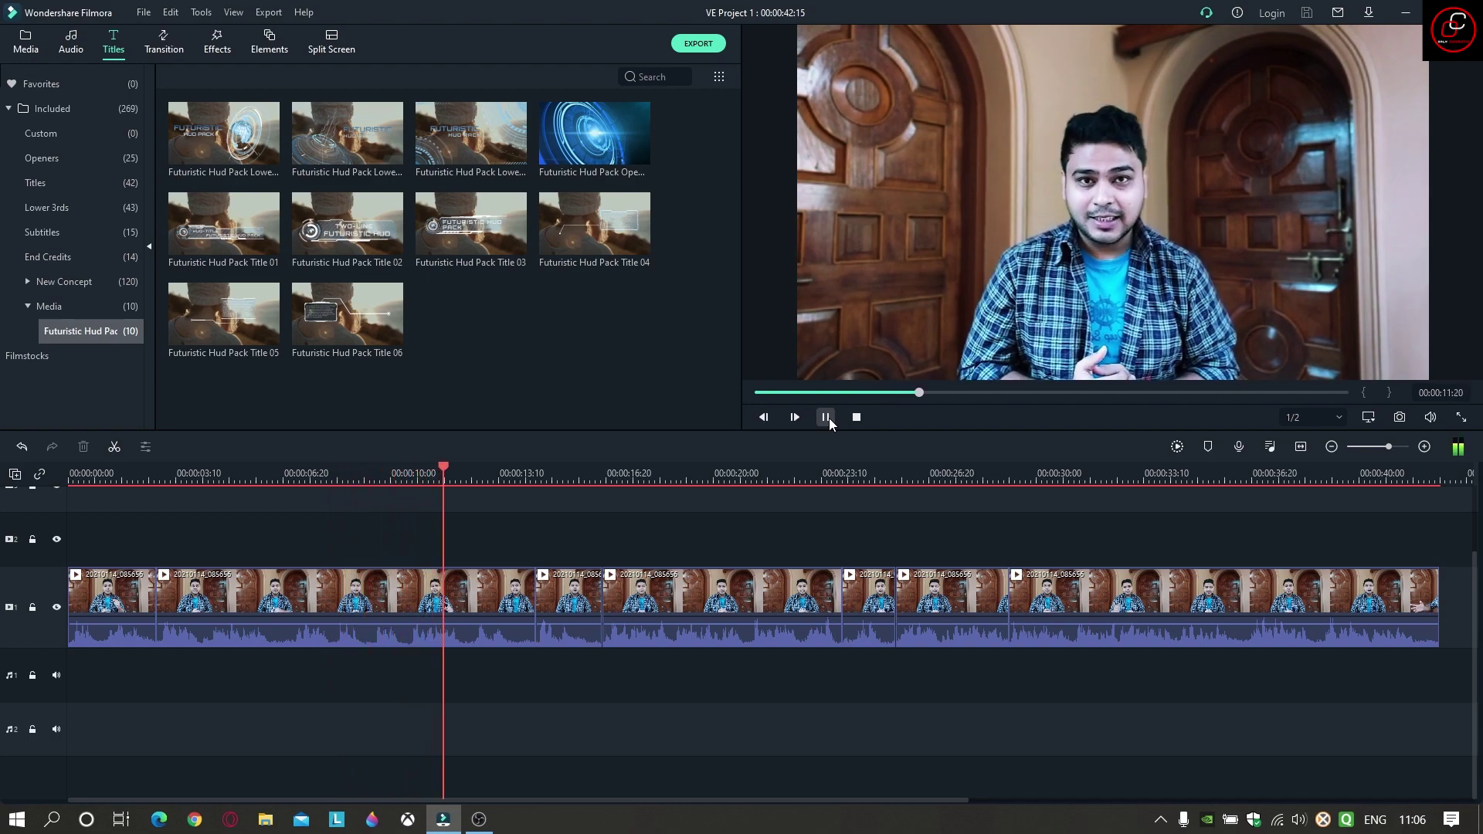
click(824, 417)
drag(510, 469, 472, 470)
click(825, 418)
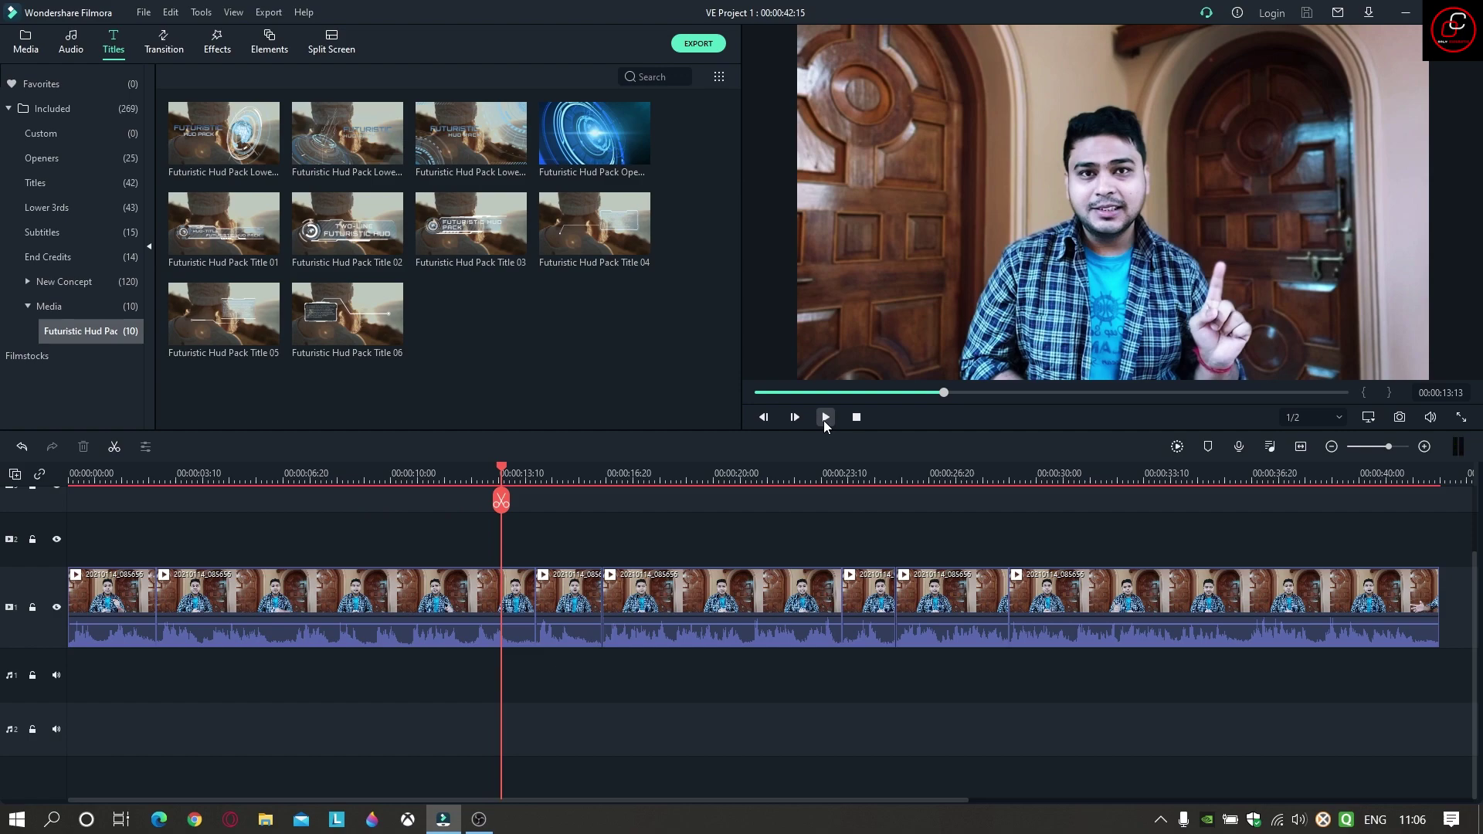
click(577, 233)
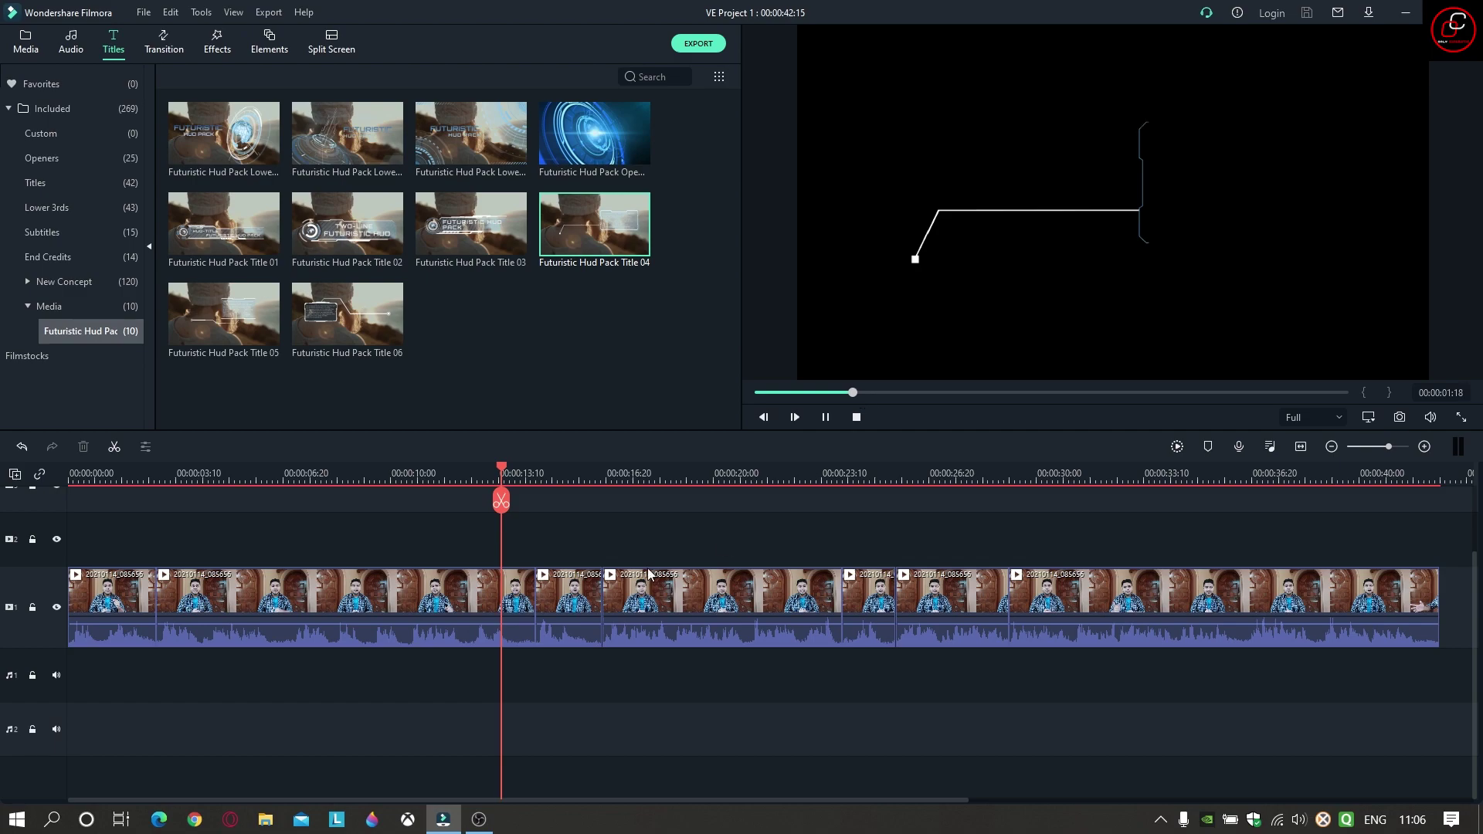
drag(590, 232, 508, 549)
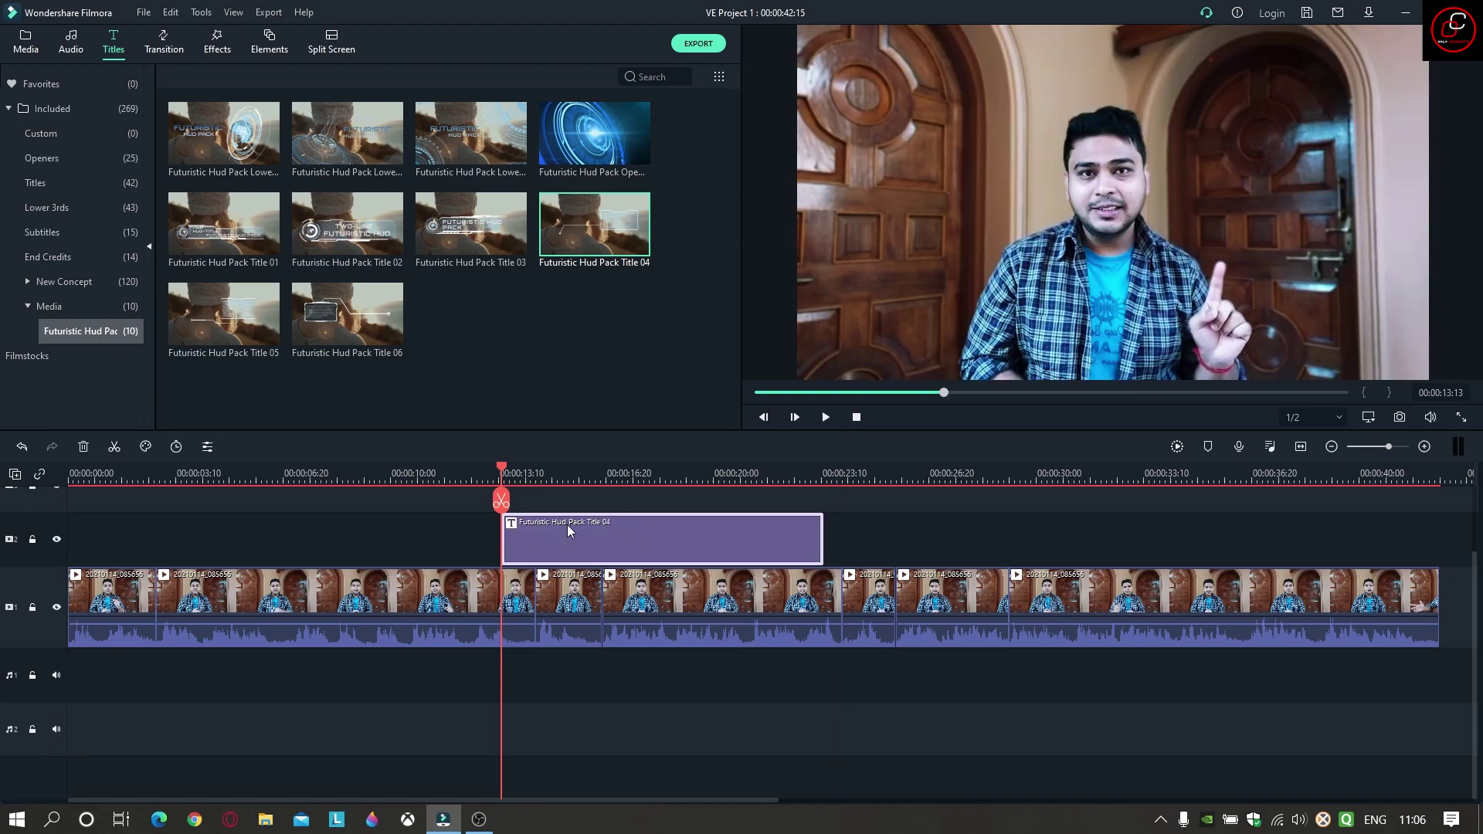
Step: Review the start of the Title 04 clip against the raised finger and shift the clip slightly earlier on its track
click(826, 417)
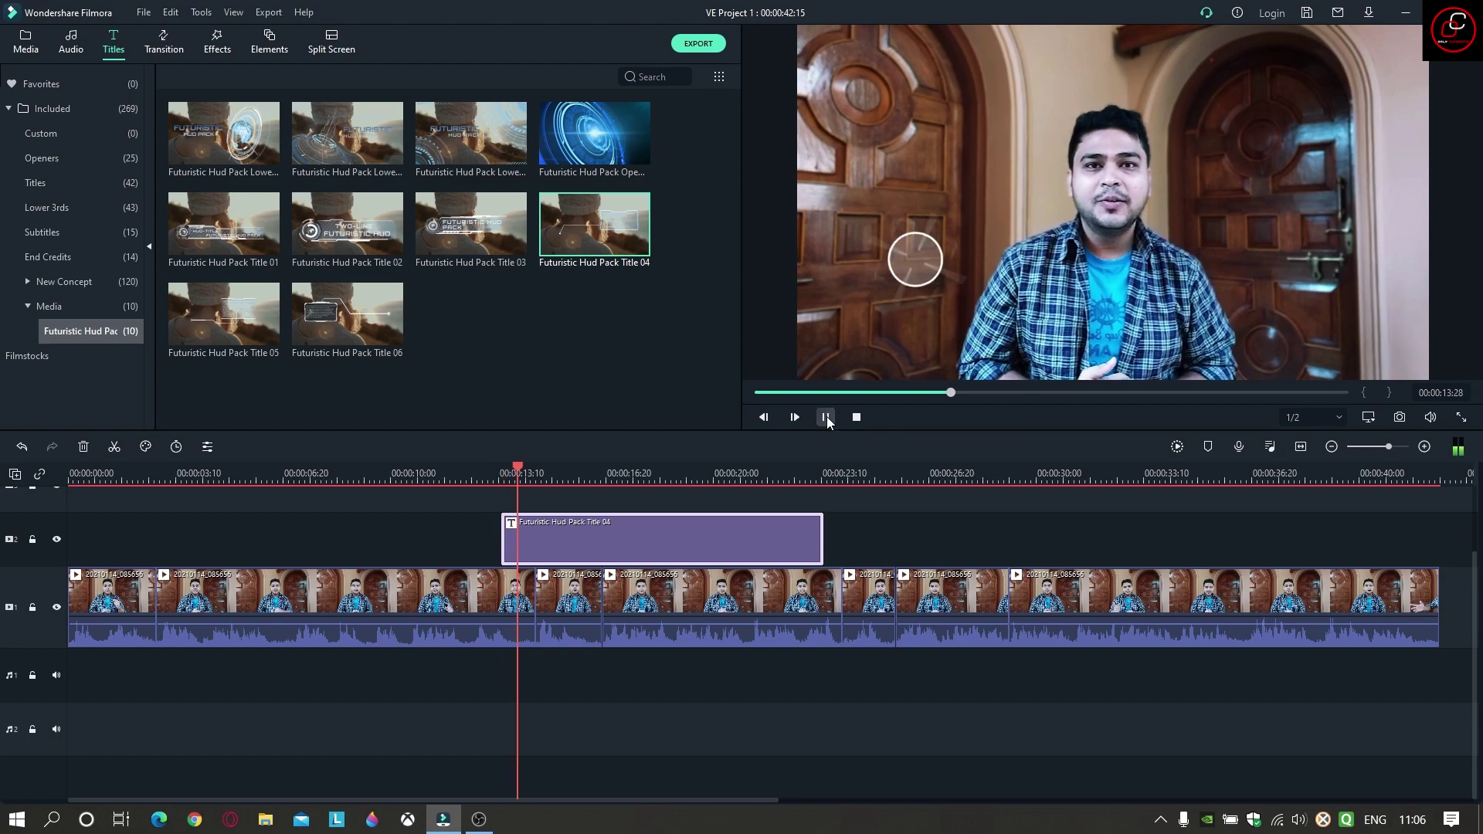
click(826, 417)
drag(528, 468, 495, 465)
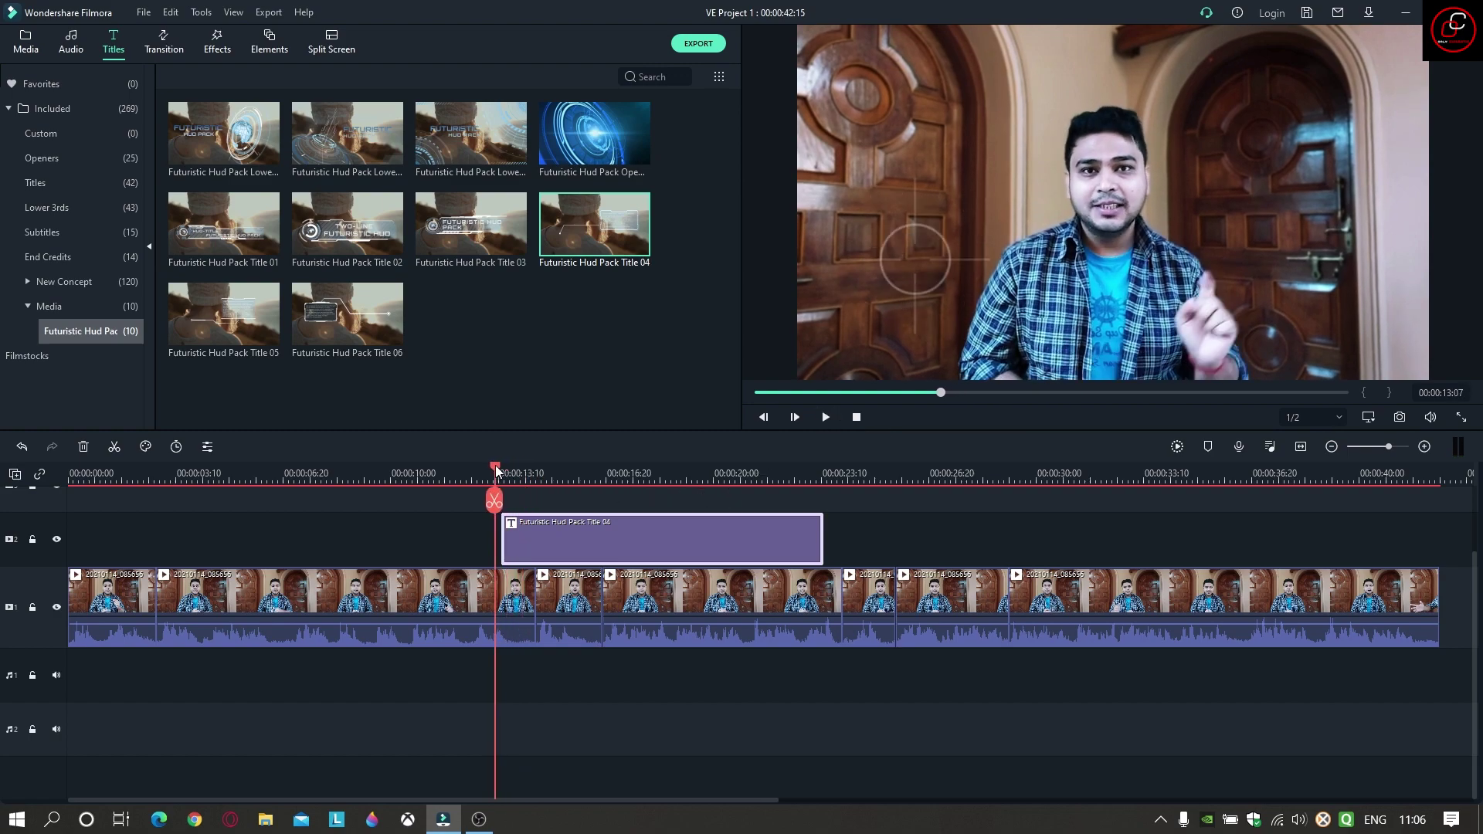
click(826, 417)
click(826, 417)
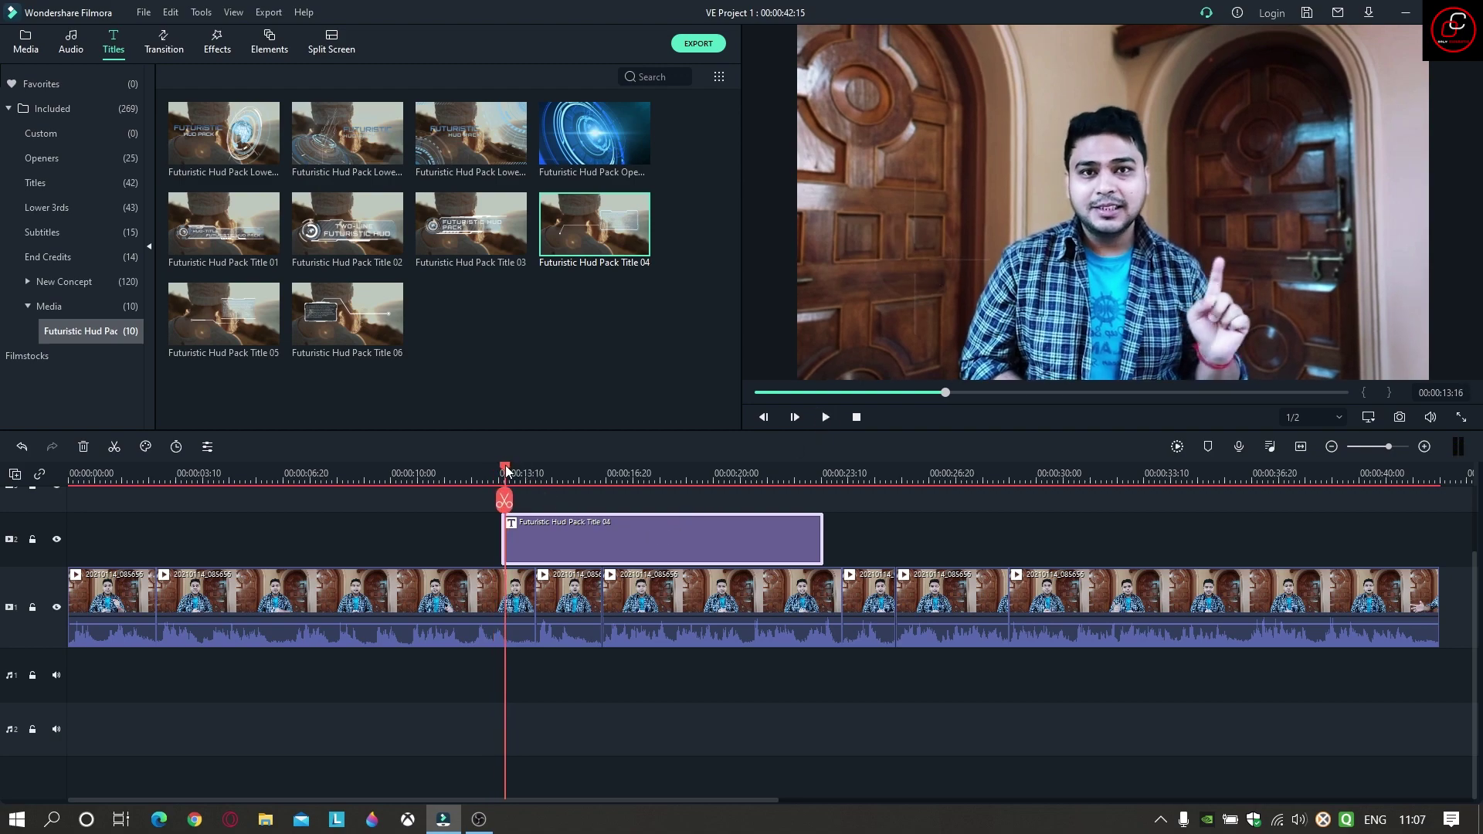
drag(562, 545, 548, 545)
Step: Shrink Title 04's callout graphic and place it so its pointer line starts at the speaker's raised fingertip
click(923, 261)
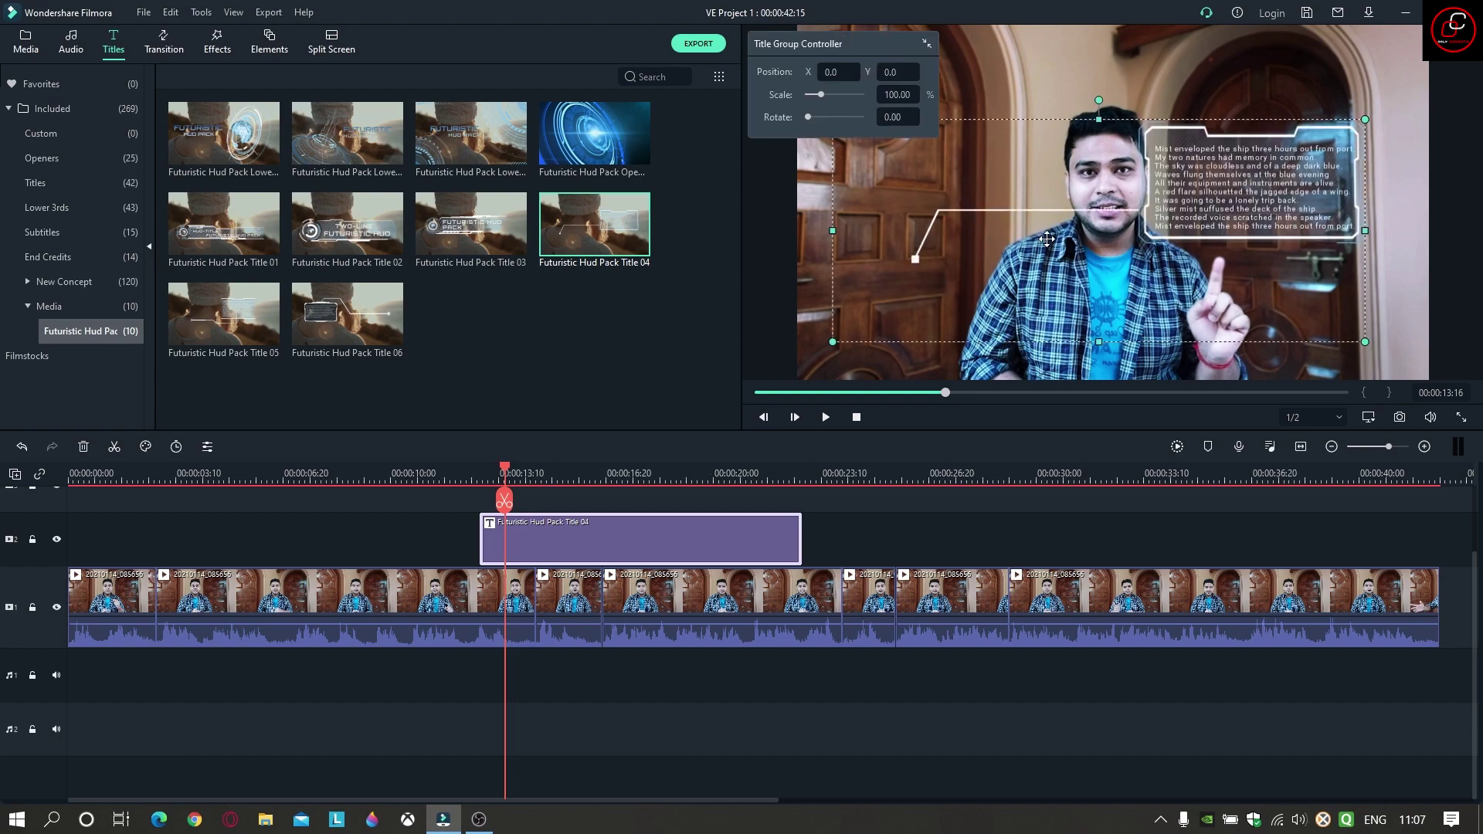
drag(1060, 261, 1347, 250)
drag(1132, 334, 1207, 222)
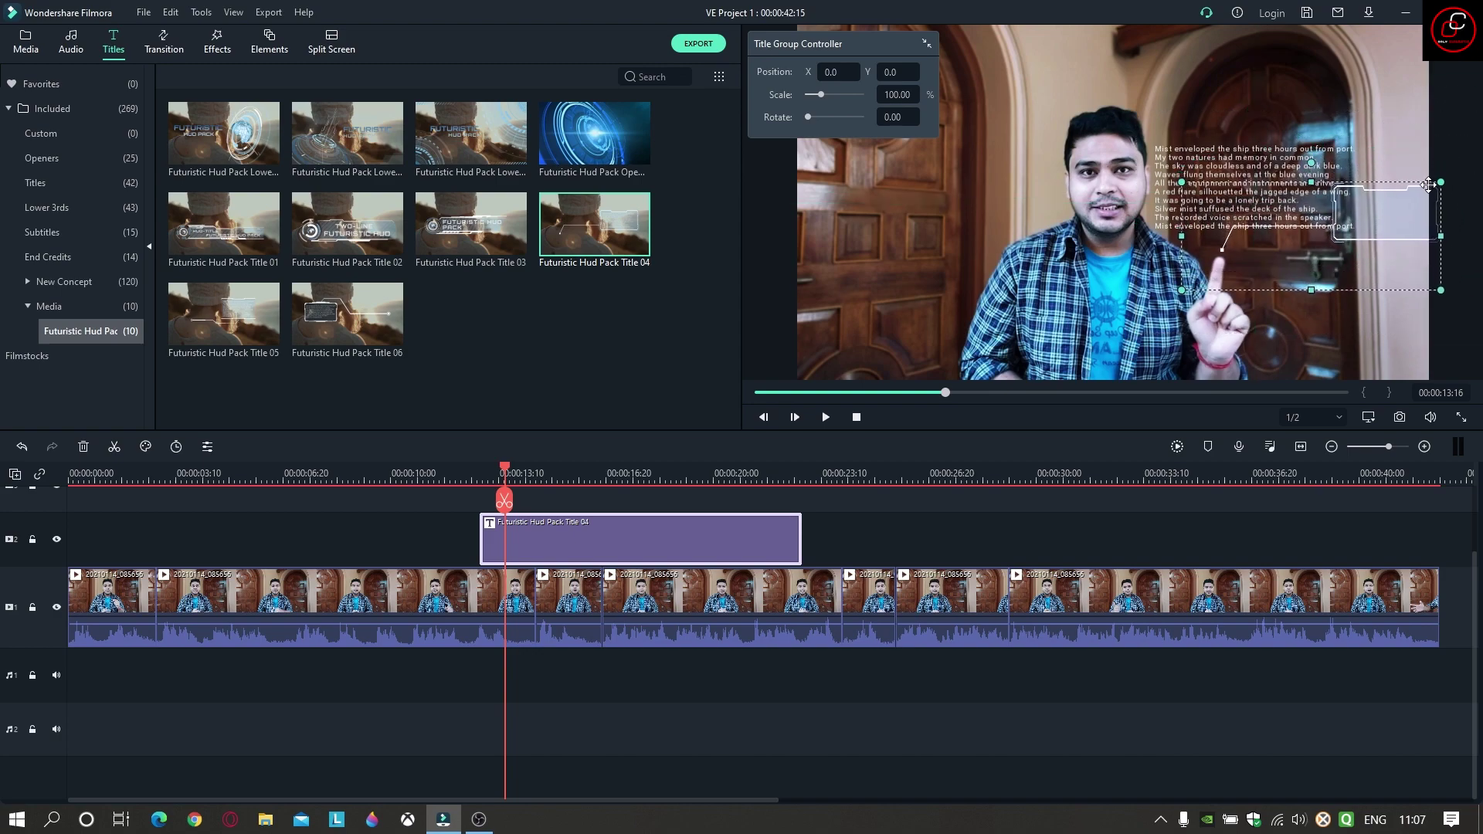
drag(1441, 181, 1421, 193)
Step: Replace Title 04's placeholder paragraph with the text TITLE
click(1243, 186)
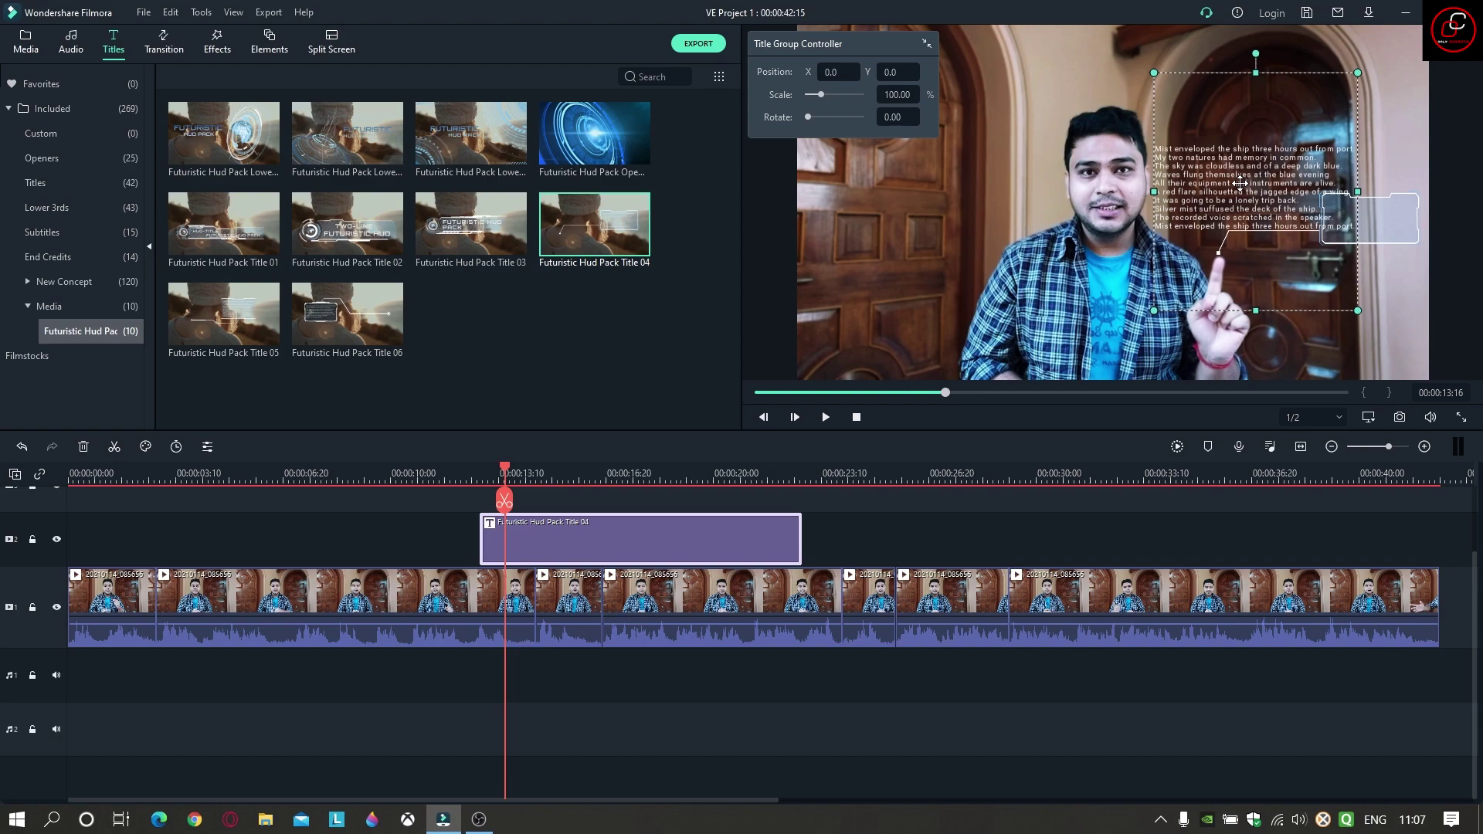
double_click(1243, 186)
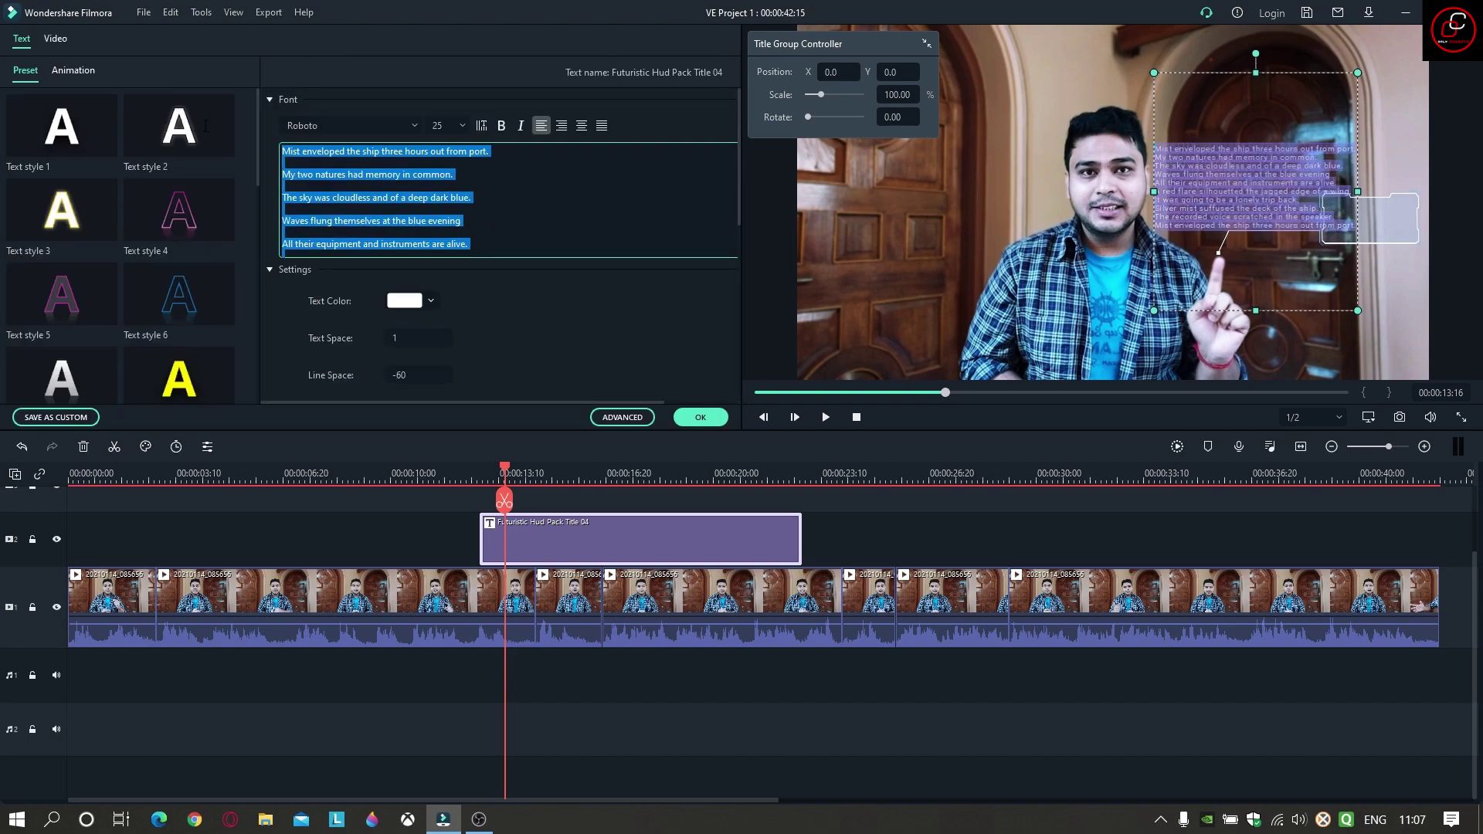
key(BackSpace)
text(TITLE)
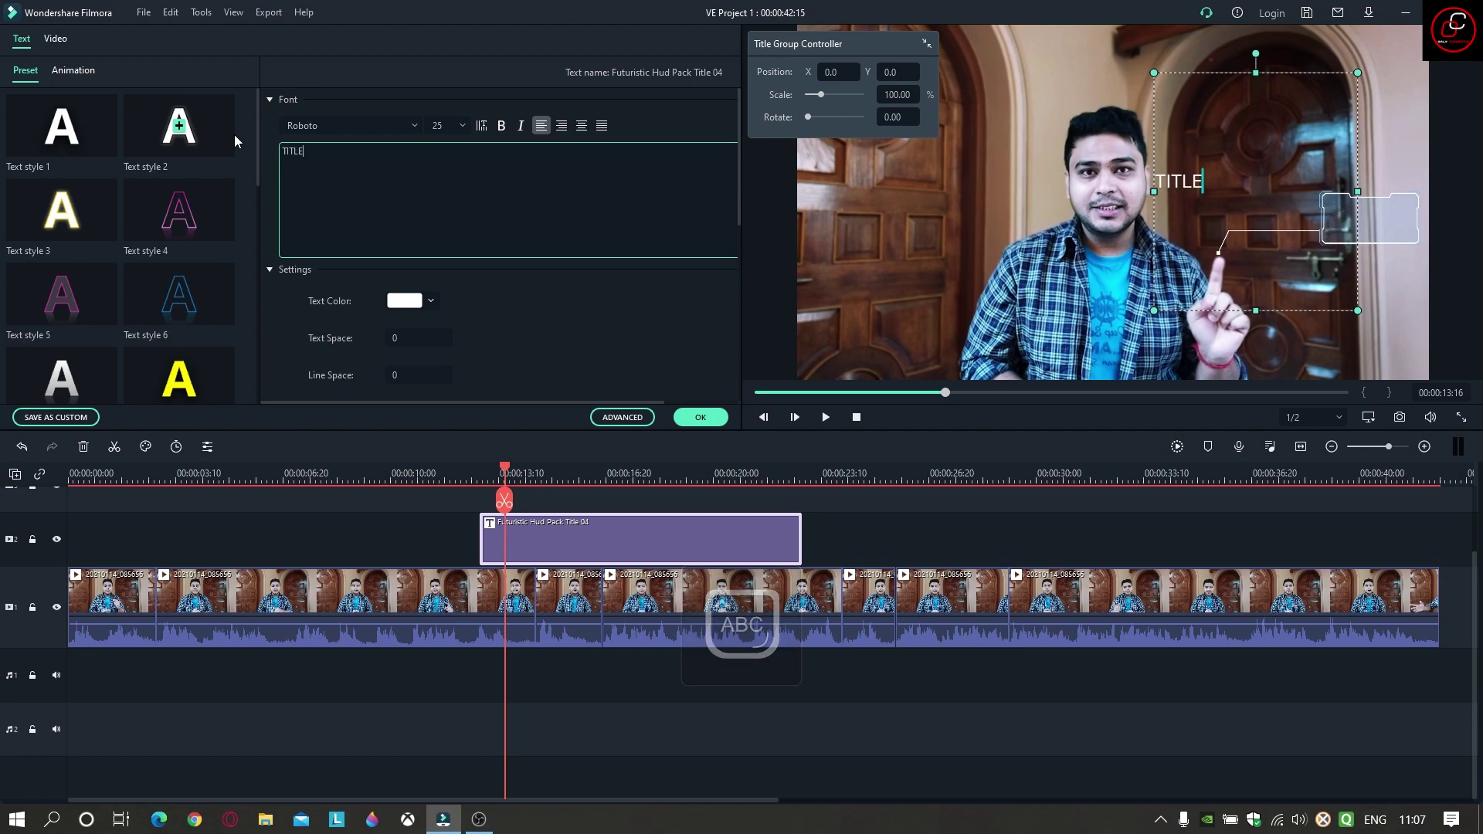
Step: Move the TITLE text inside the callout box and confirm the title edit
drag(1317, 72, 1451, 103)
drag(1314, 107, 1334, 129)
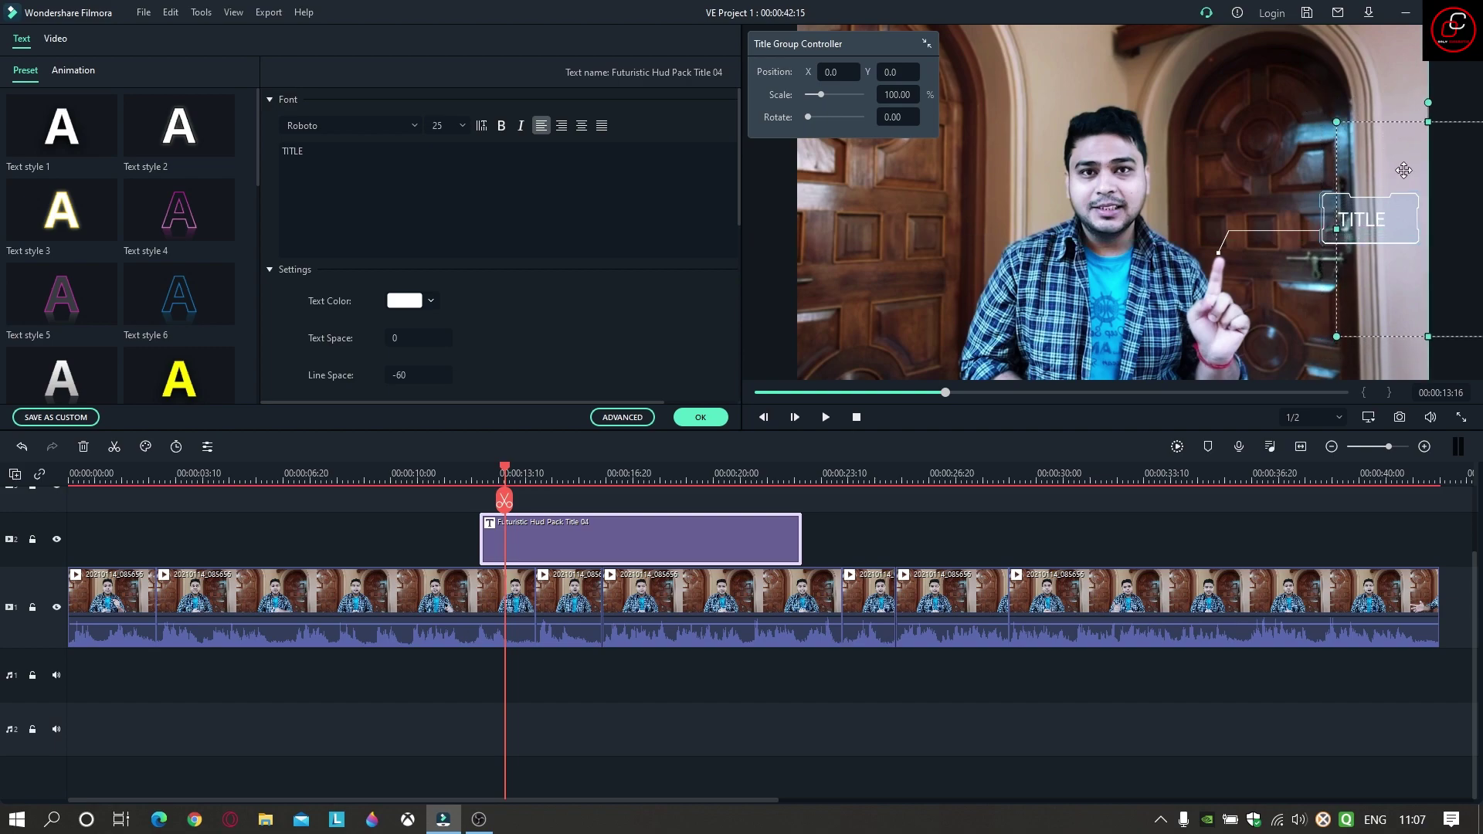
click(1355, 223)
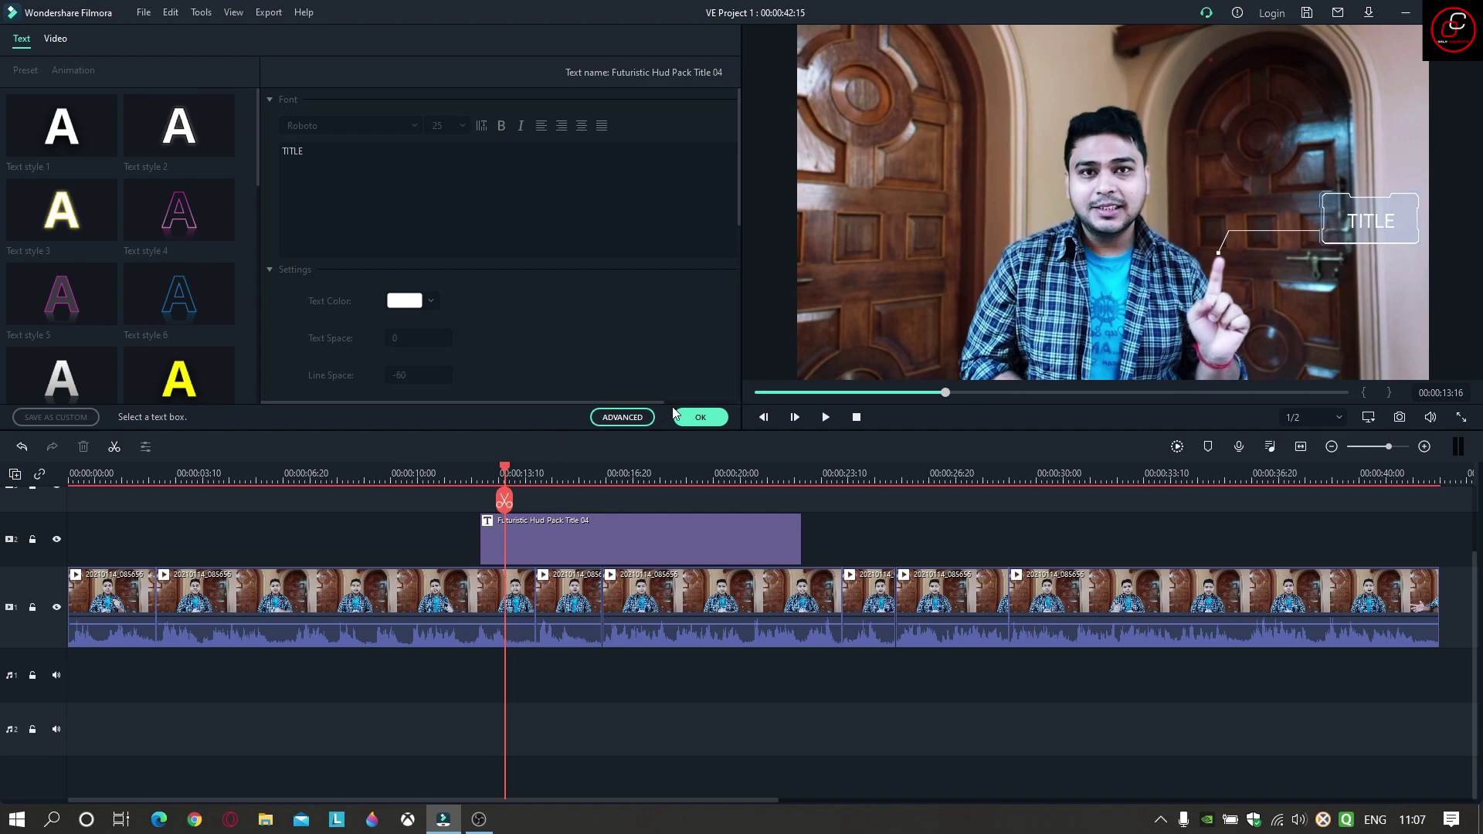
click(699, 418)
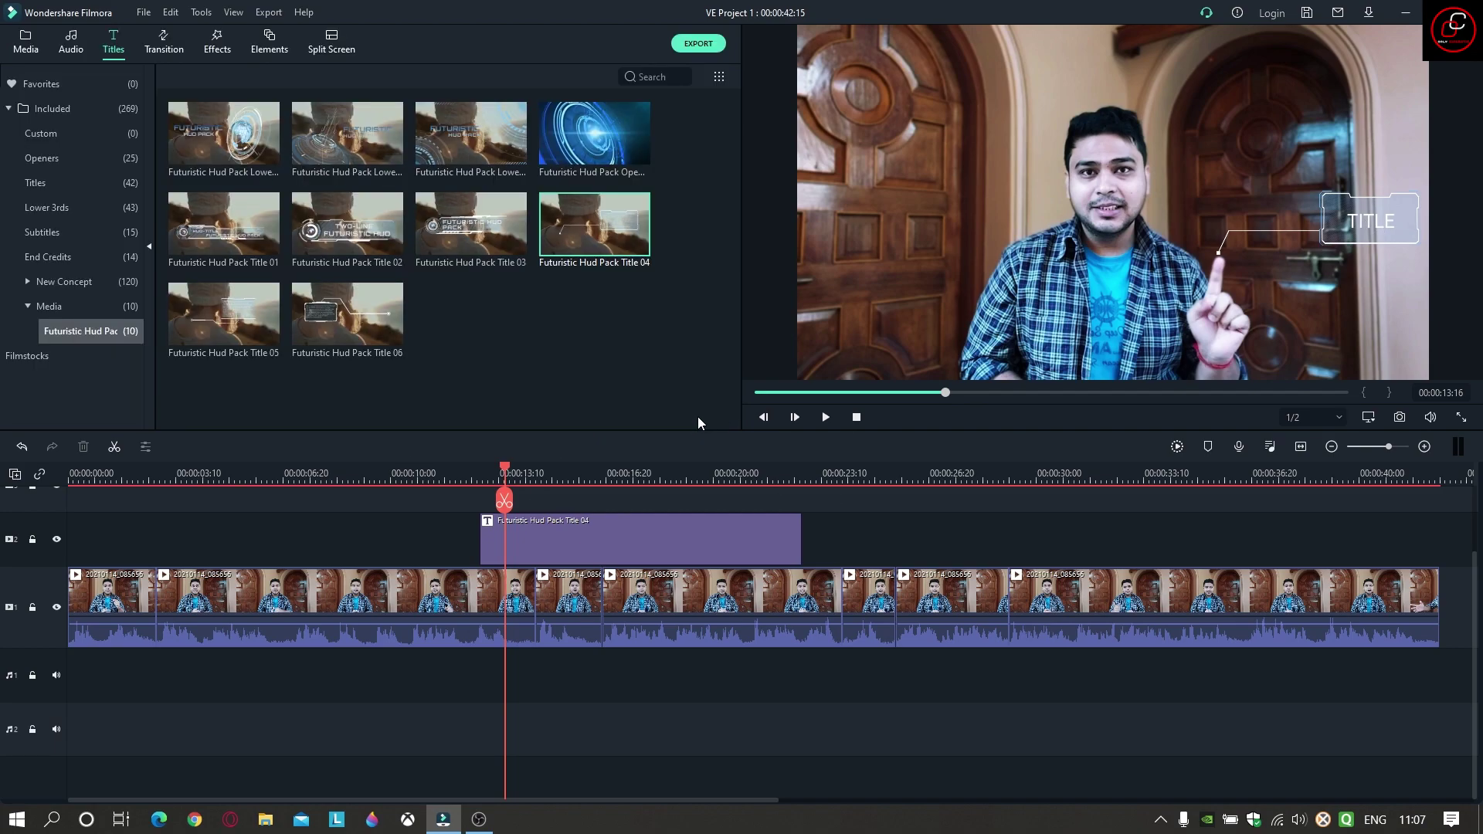
Step: Play on to 00:00:15:17, place Futuristic Hud Pack Title 06 there on video track 3 and shift it slightly earlier
scroll(855, 548, up, 1)
click(826, 417)
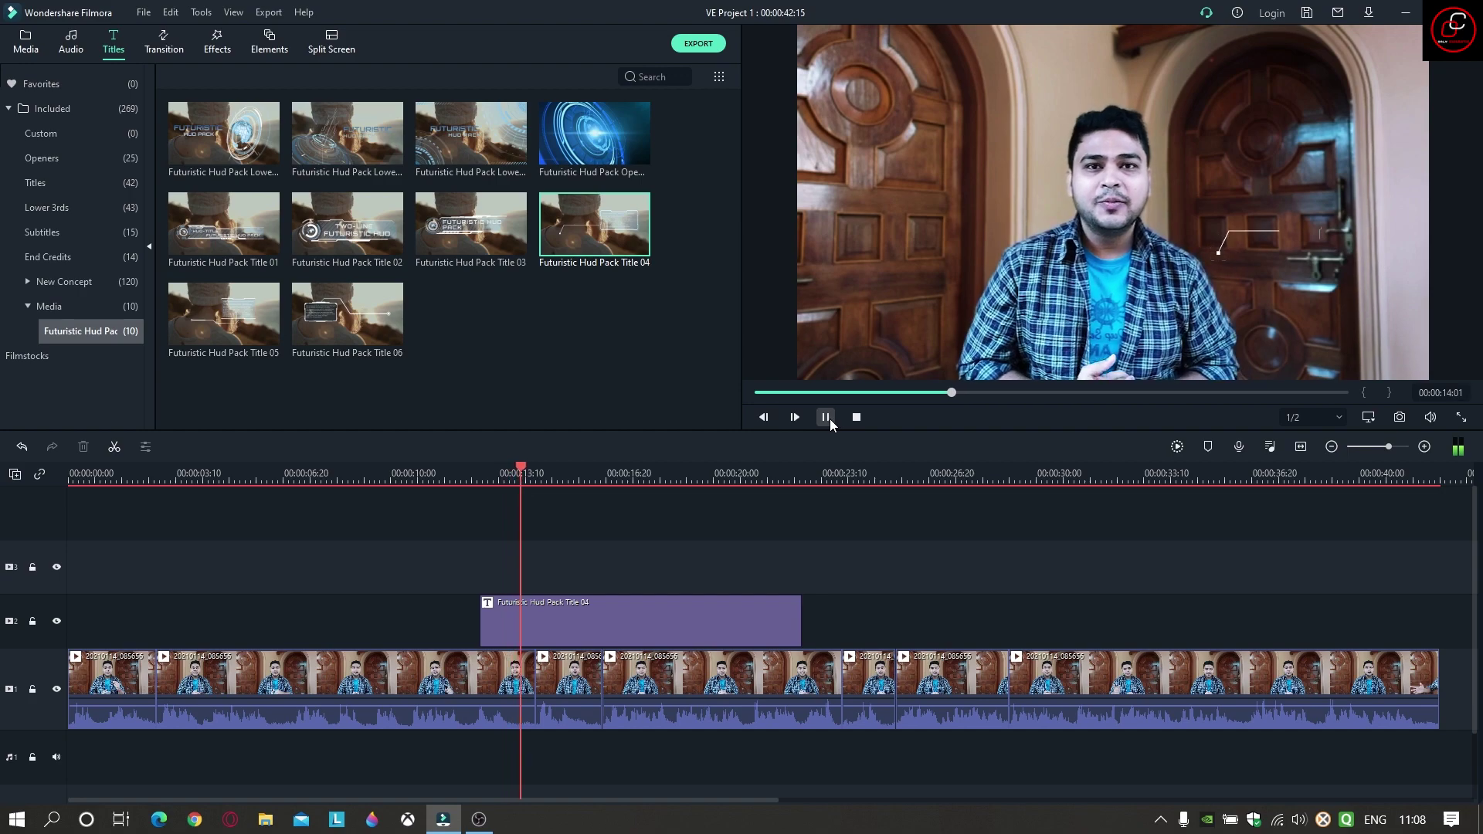
click(828, 418)
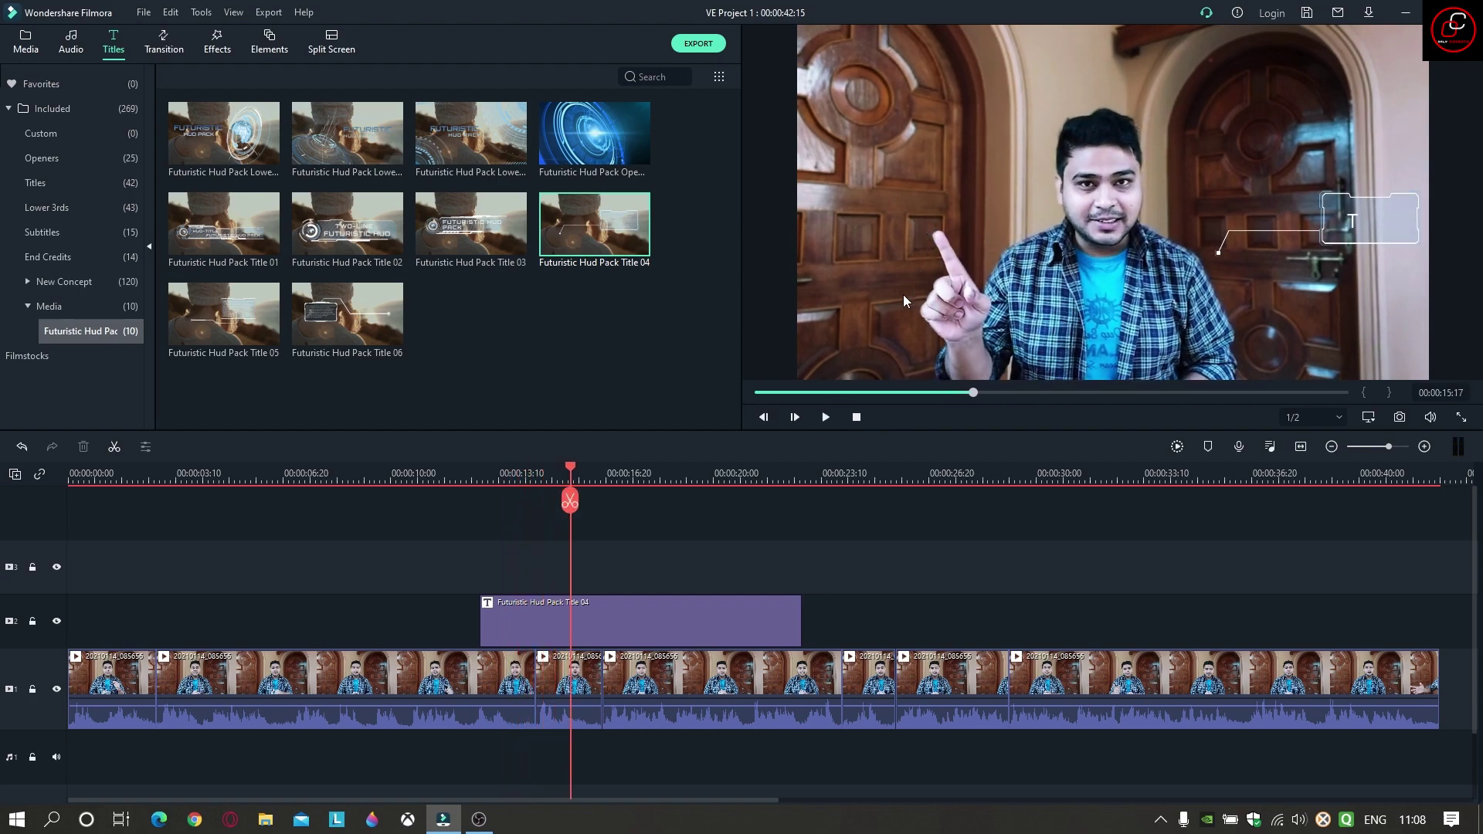
double_click(333, 322)
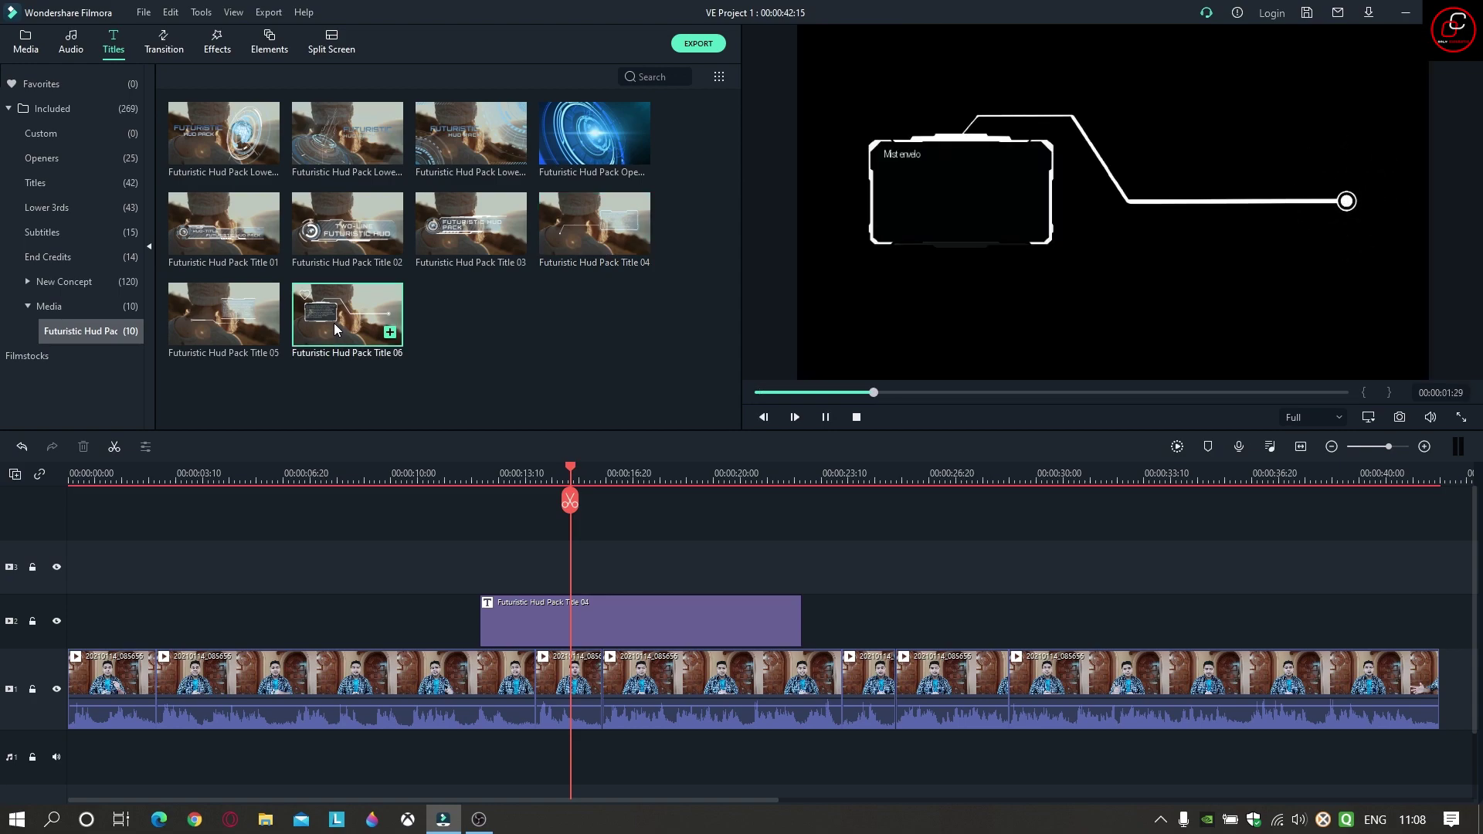
drag(337, 326, 572, 568)
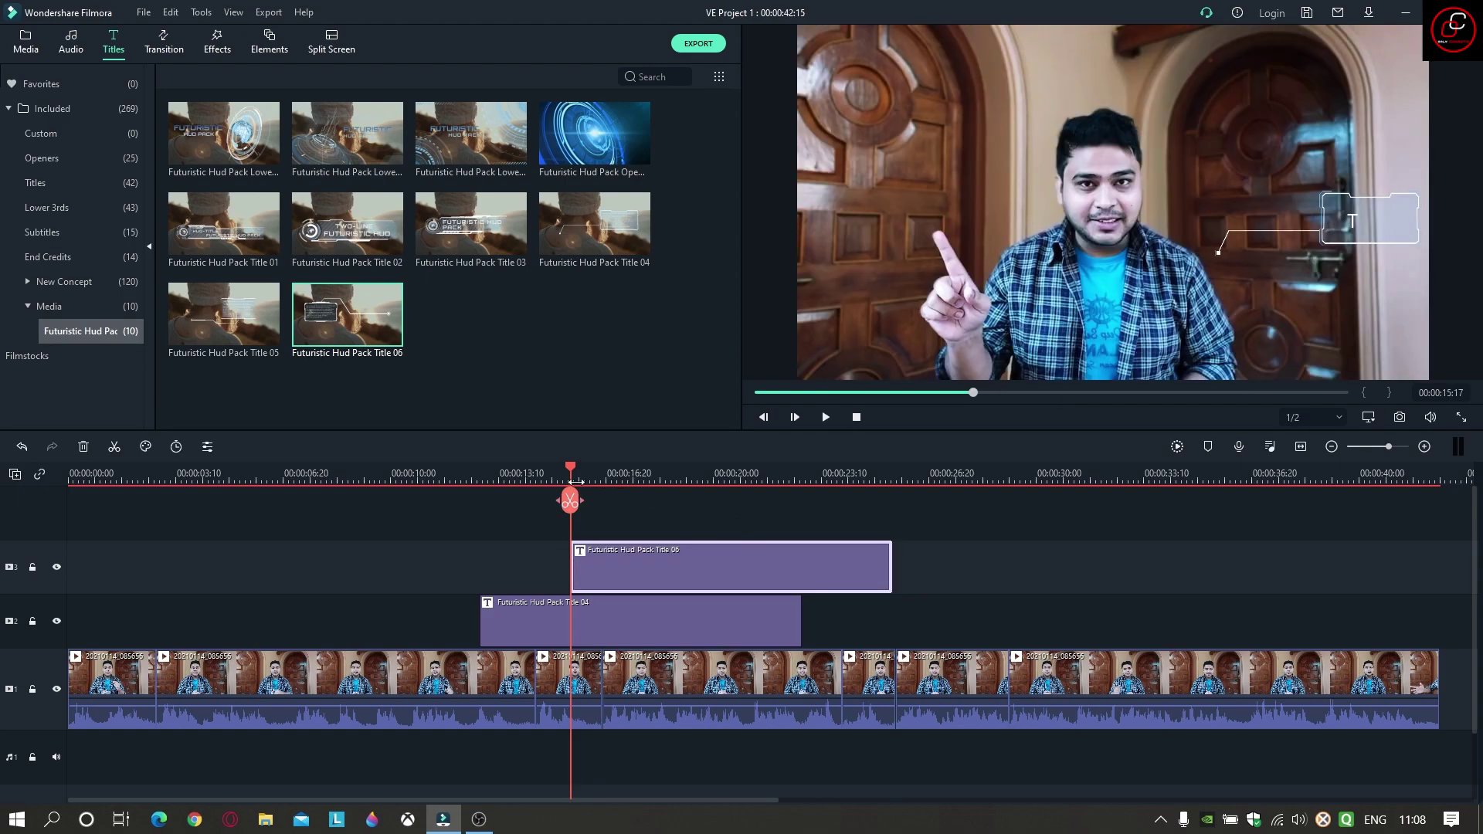
drag(647, 568, 622, 583)
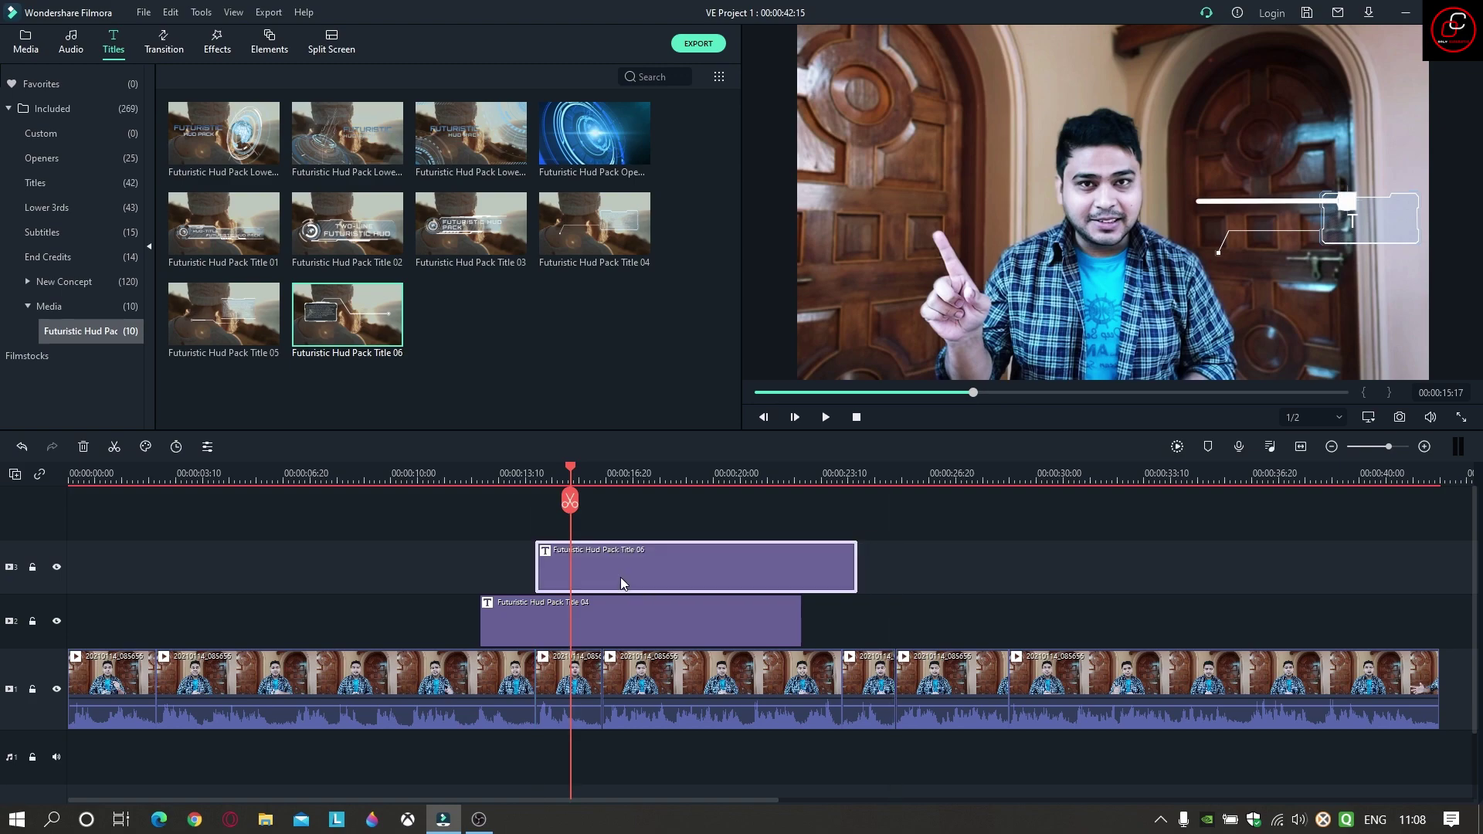
Step: Move Title 06's placeholder text aside, then shrink its callout graphic and align its pointer line with the speaker's other raised fingertip
click(1220, 203)
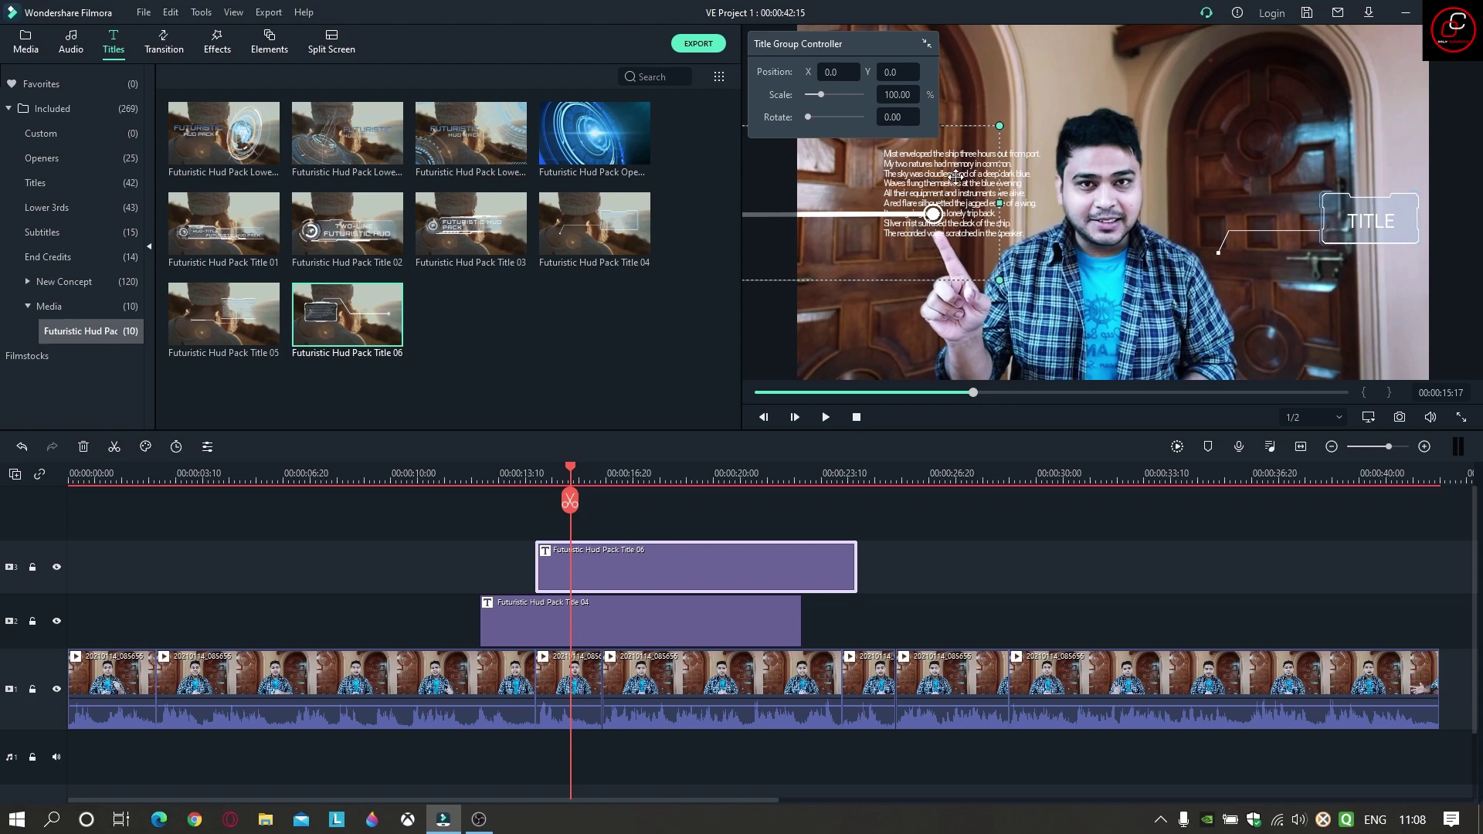
drag(955, 178, 1124, 51)
drag(770, 241, 973, 201)
drag(797, 174, 854, 196)
drag(952, 208, 889, 194)
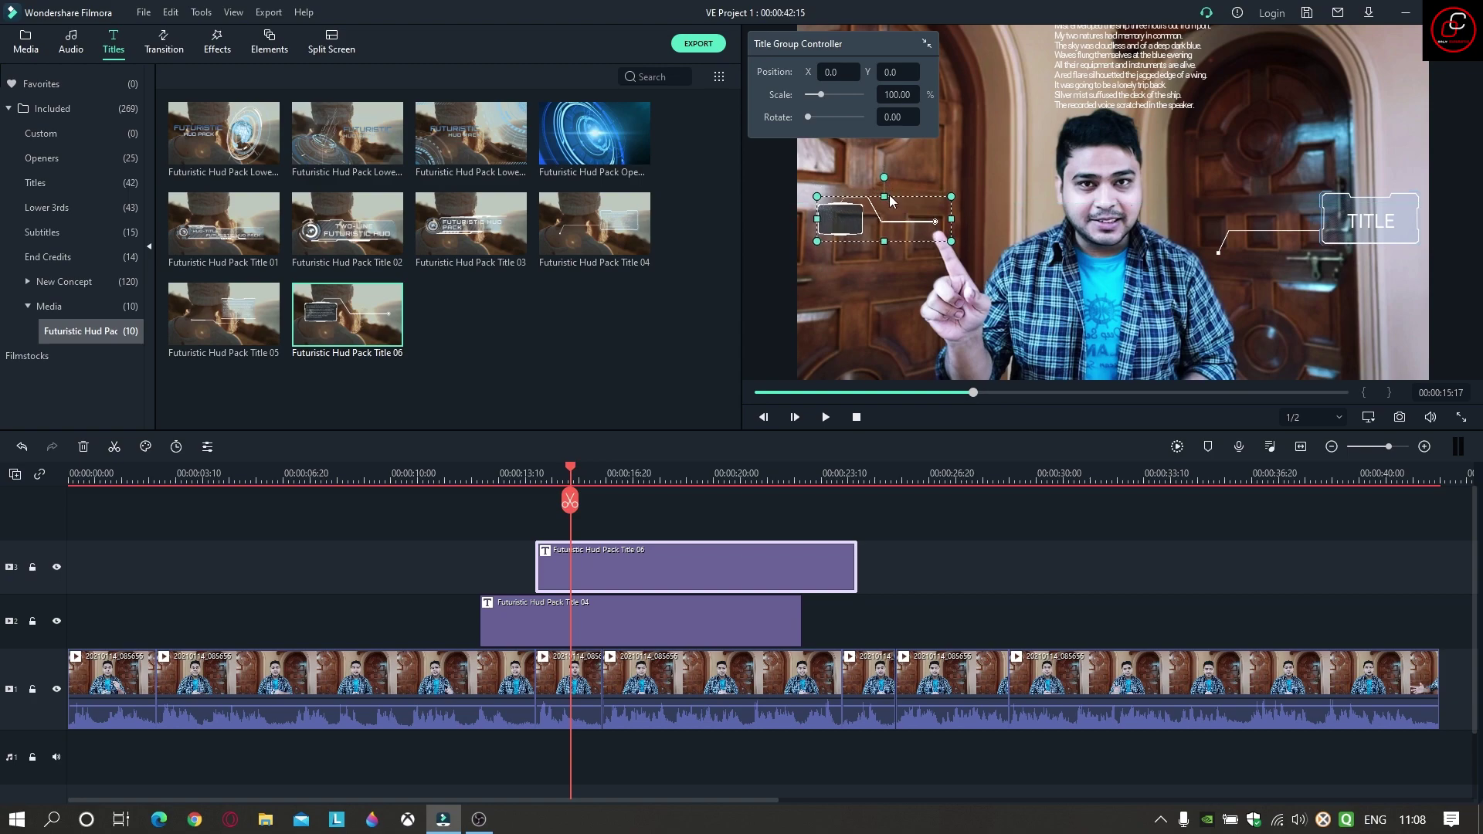
drag(817, 239, 926, 204)
drag(798, 194, 849, 219)
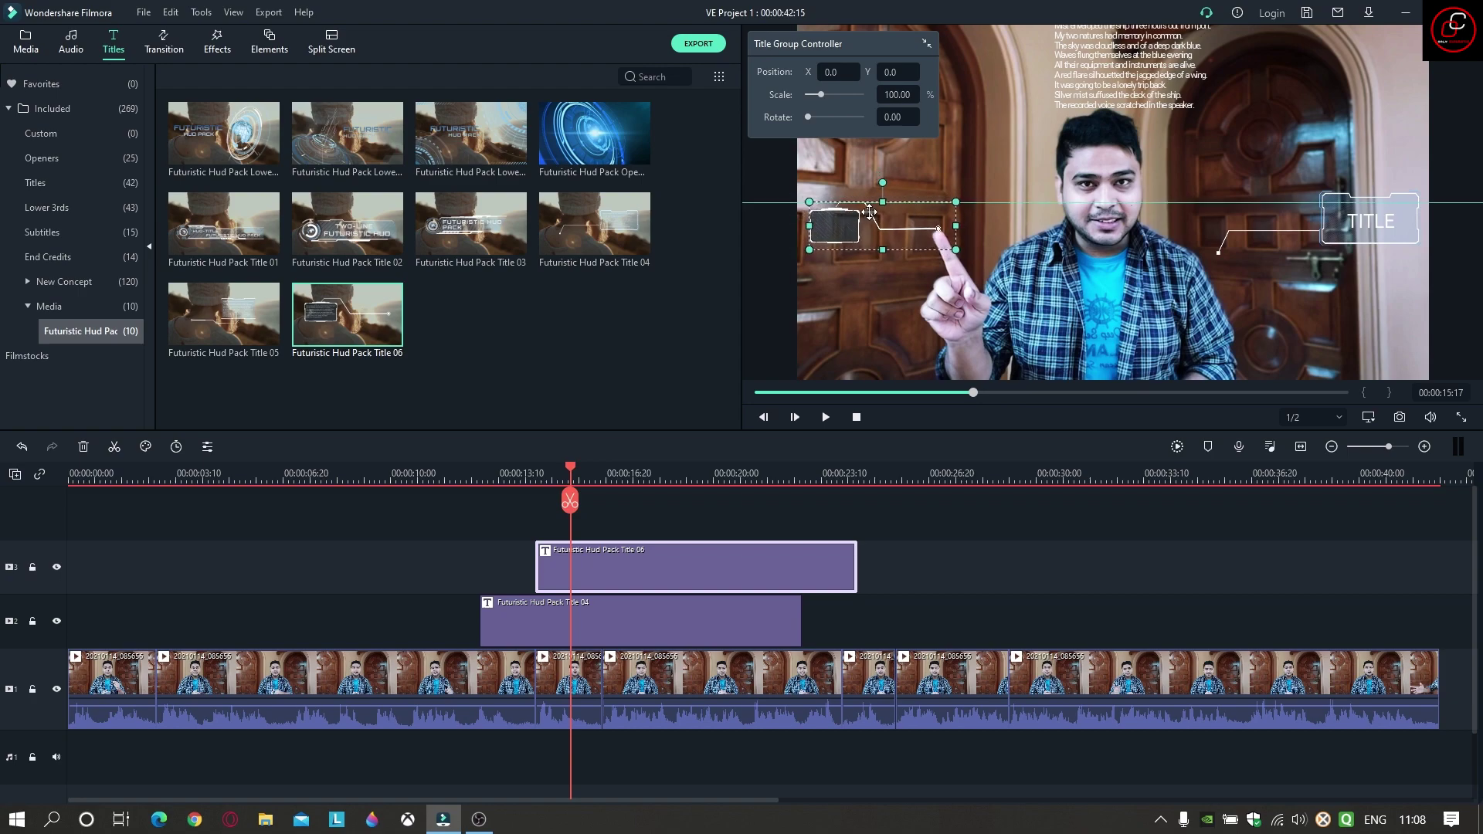
Step: Replace Title 06's placeholder paragraph with HUD and set its font size to 20
double_click(1123, 86)
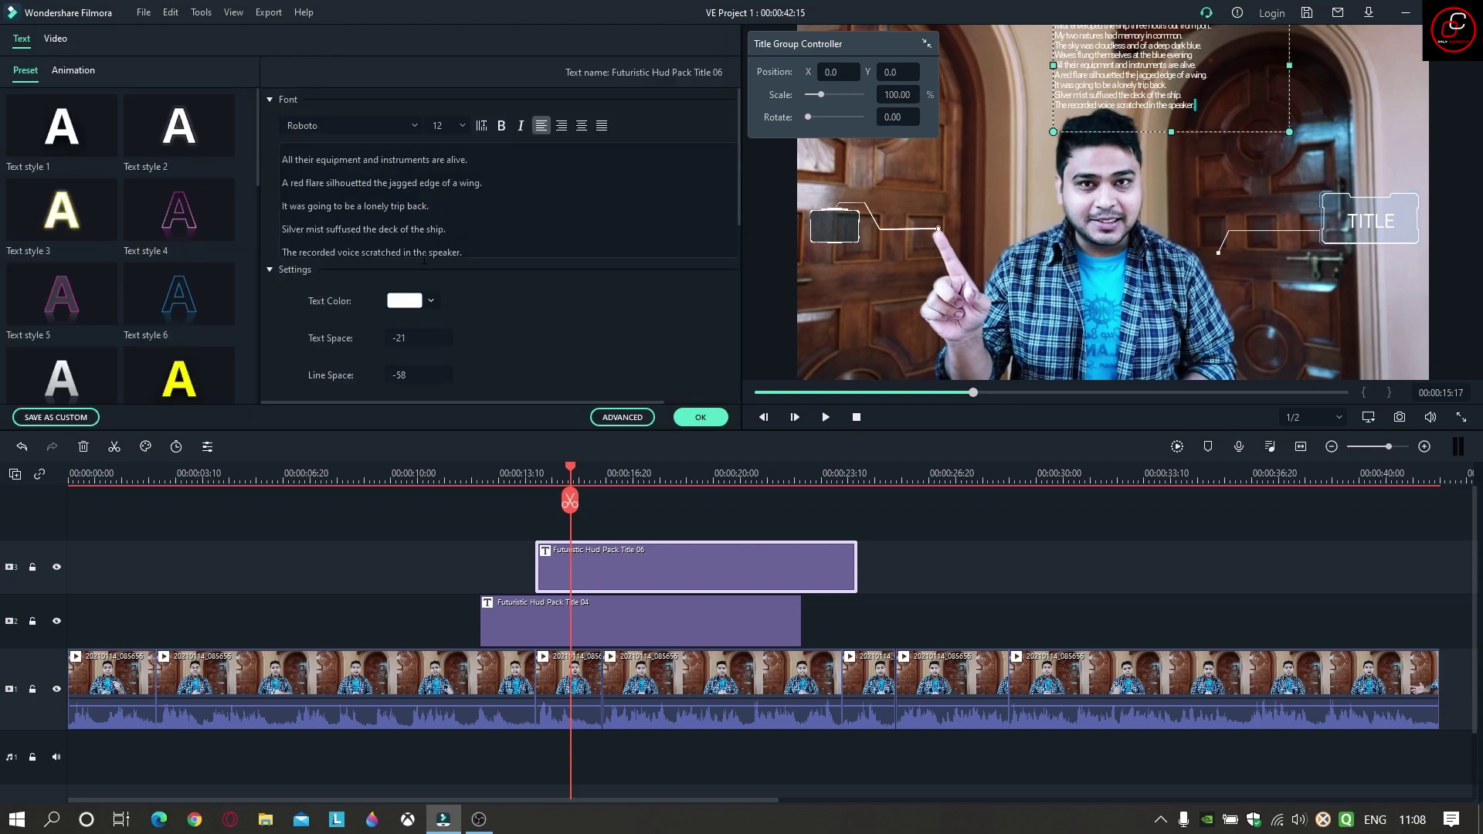
drag(478, 252, 275, 109)
key(BackSpace)
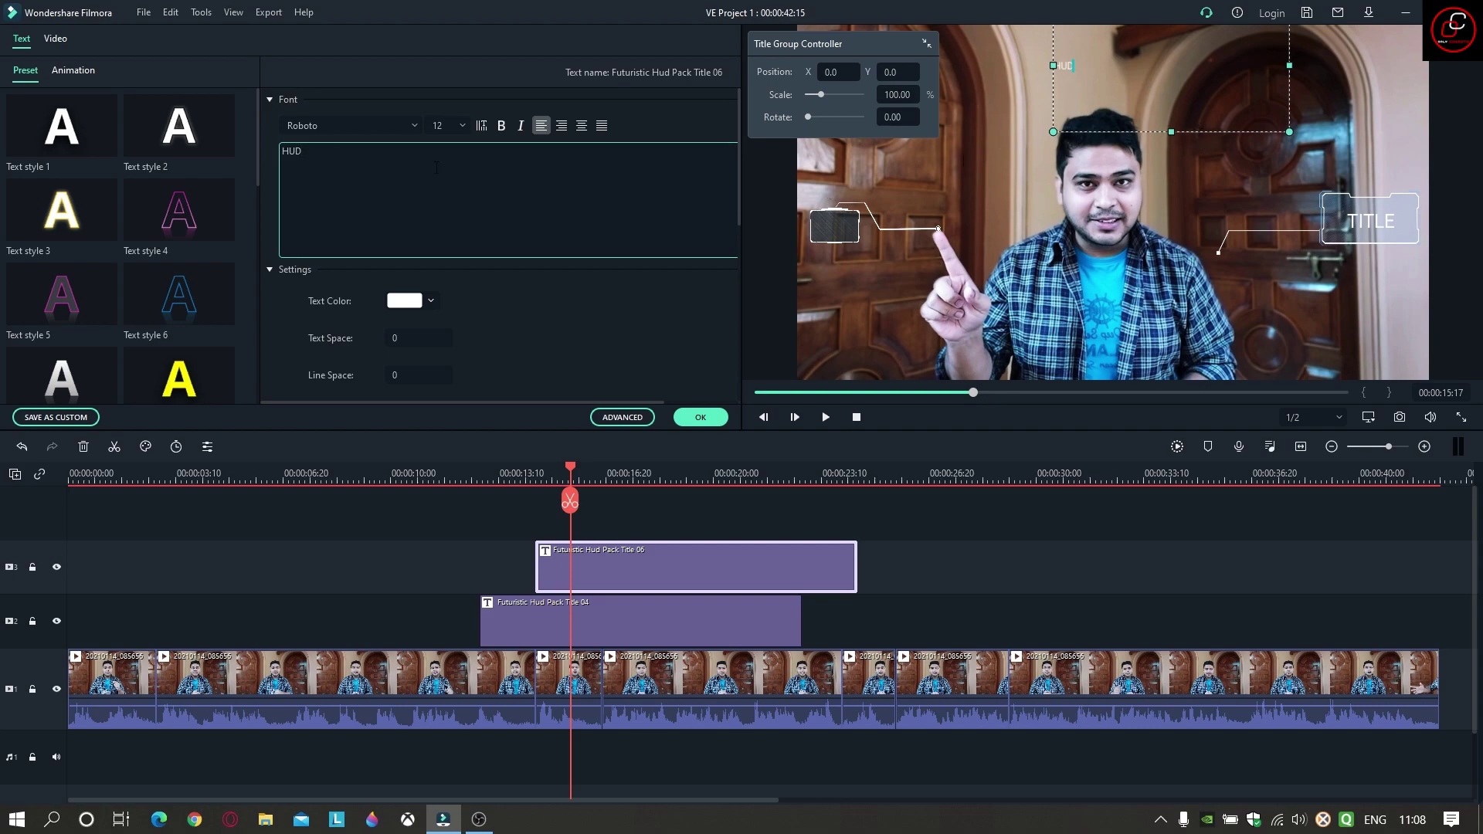
drag(323, 155, 320, 130)
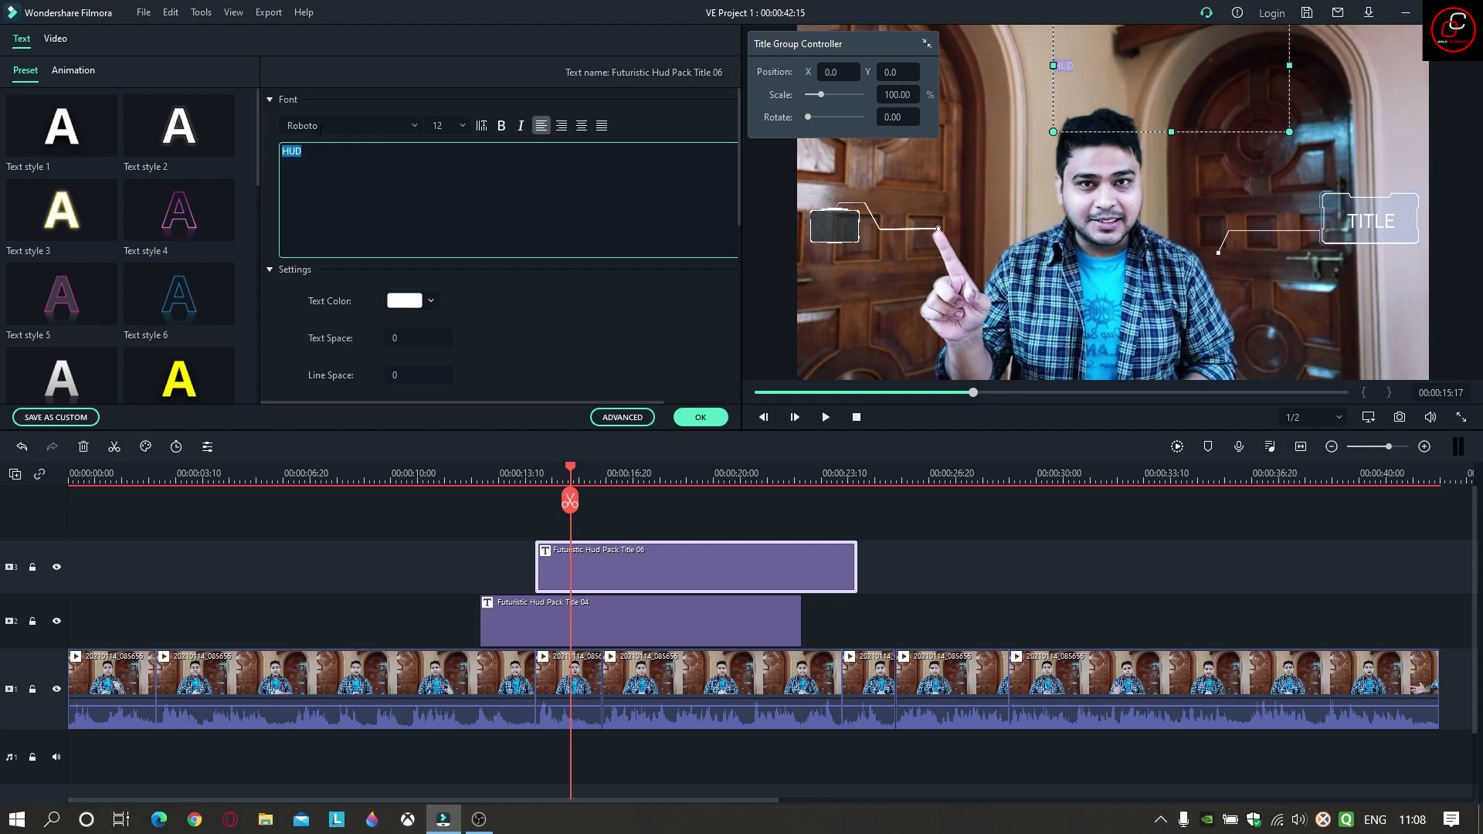
click(463, 131)
click(445, 251)
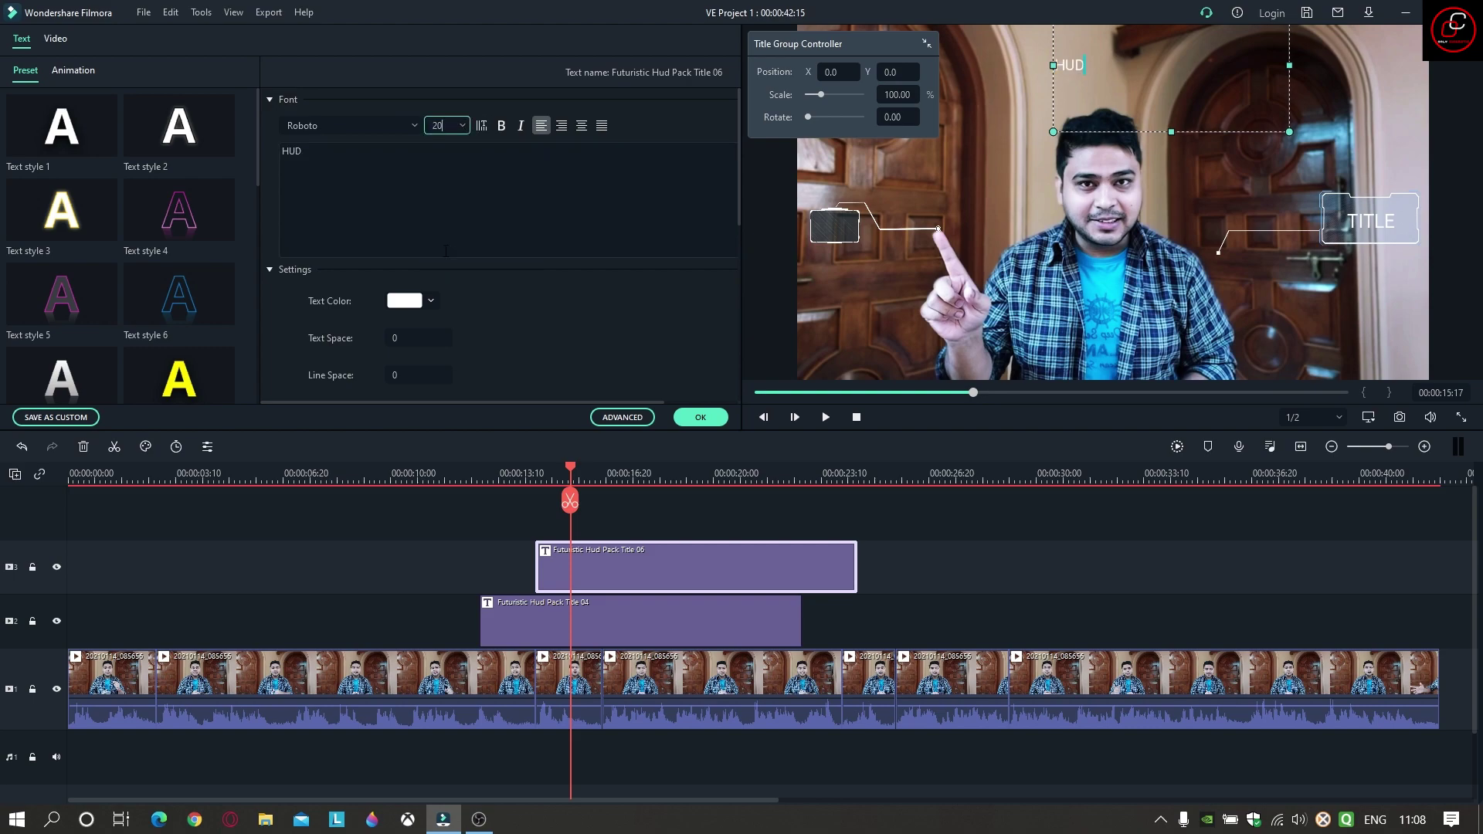
Step: Move the HUD text into Title 06's callout box and fine-tune its centring
drag(1291, 83, 1057, 247)
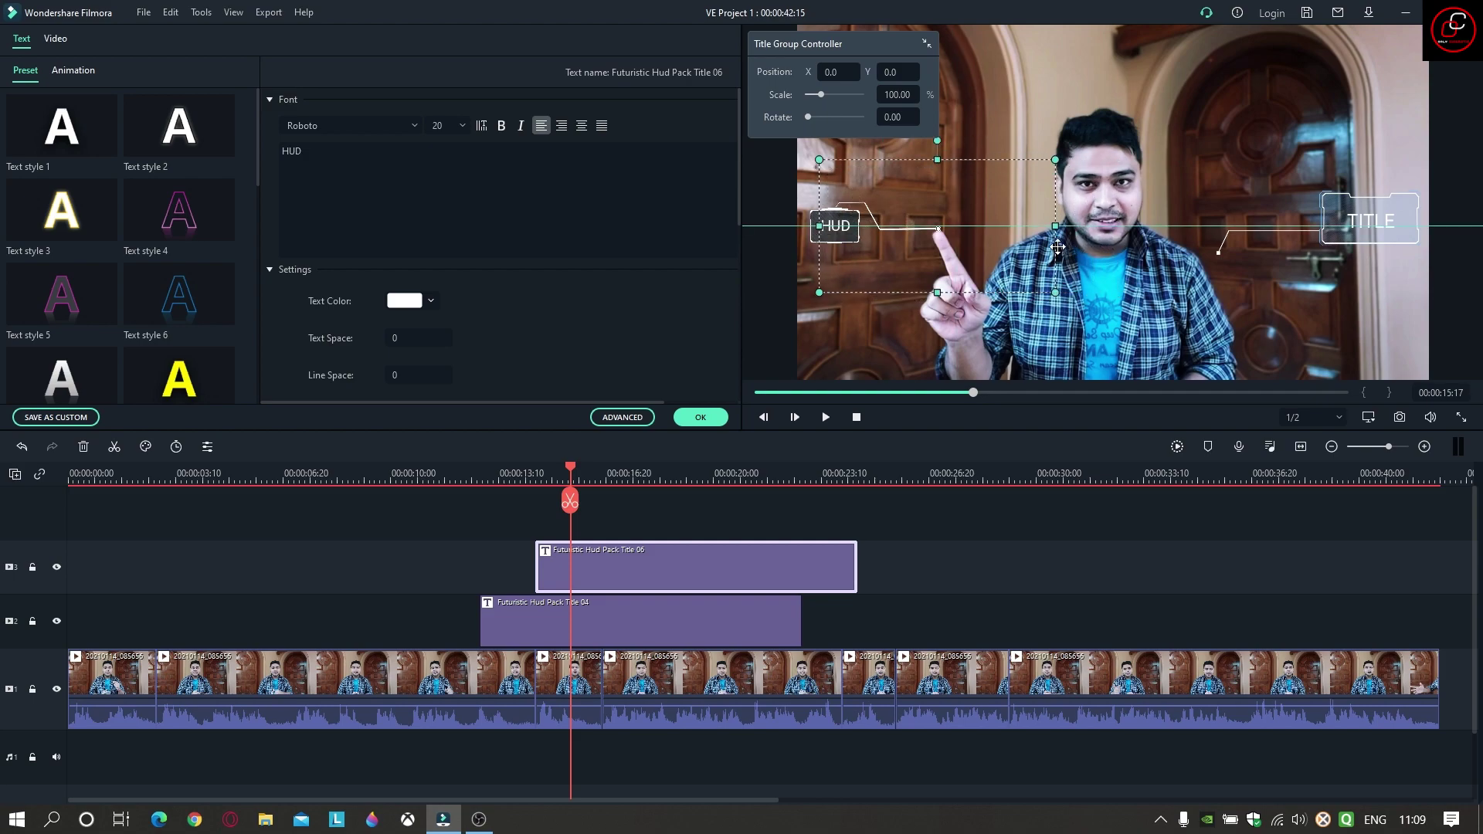
click(1457, 119)
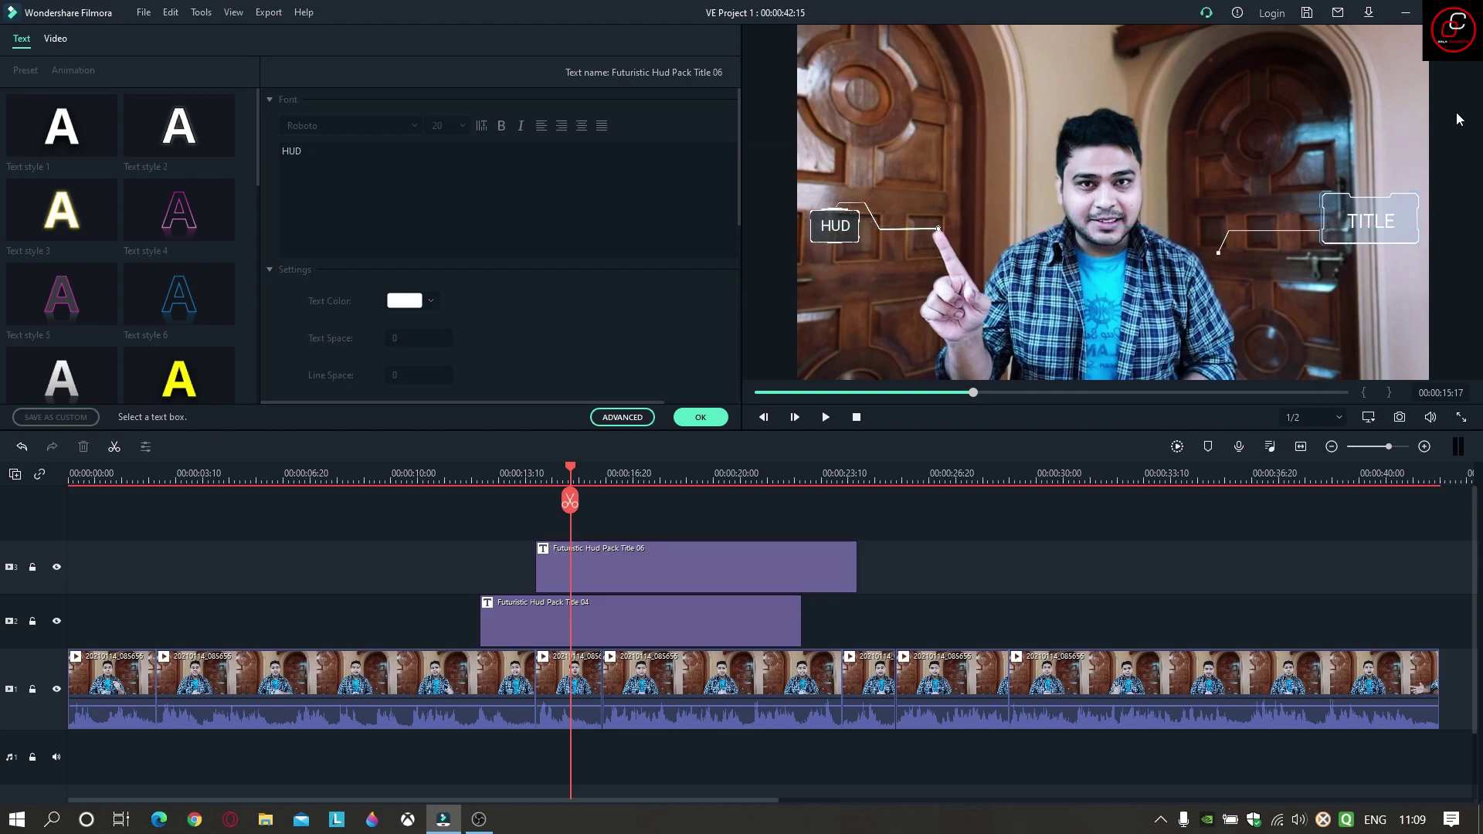
click(827, 235)
drag(817, 291, 852, 266)
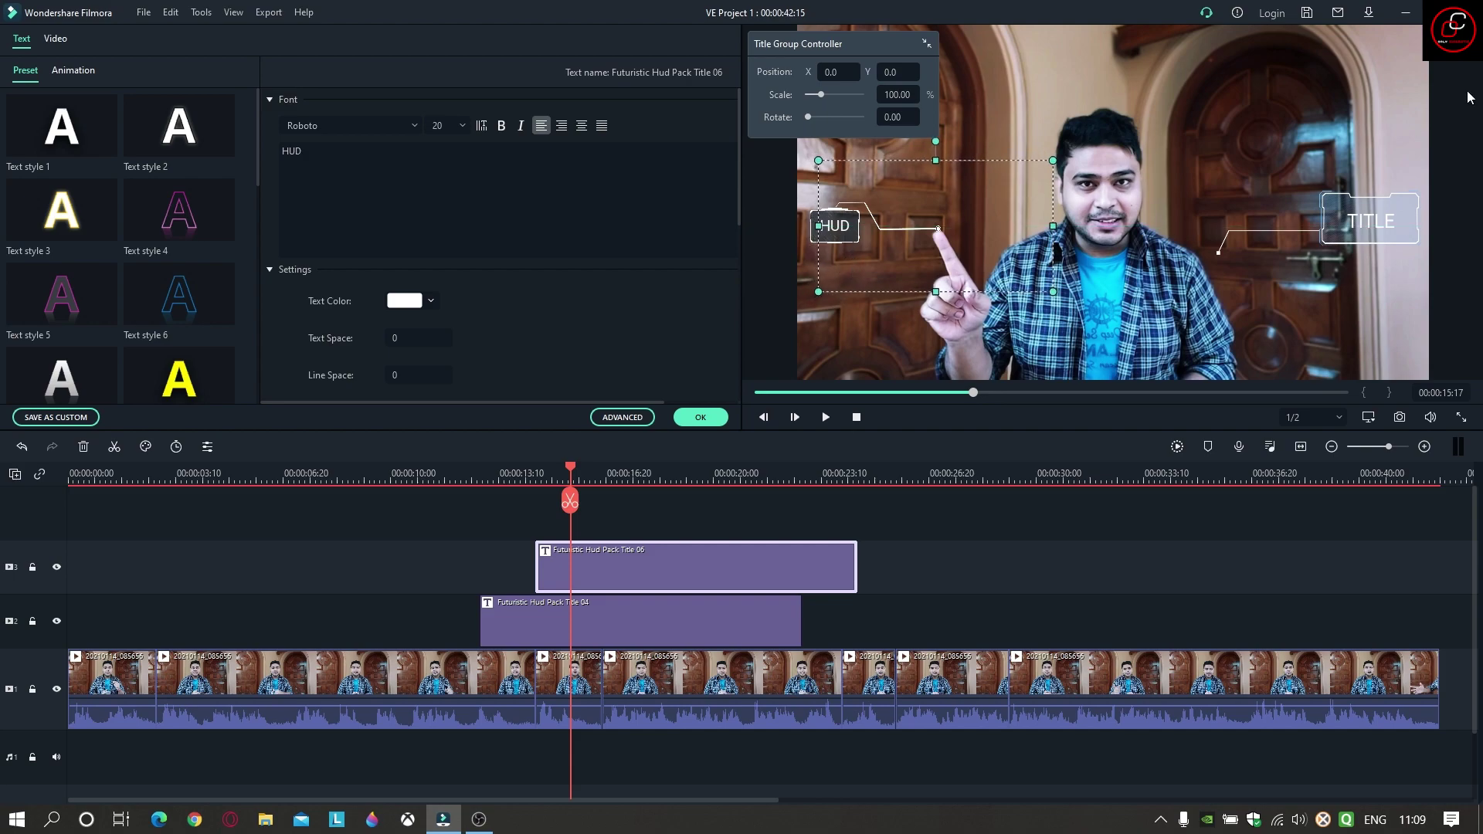
click(1469, 98)
click(848, 231)
click(1468, 101)
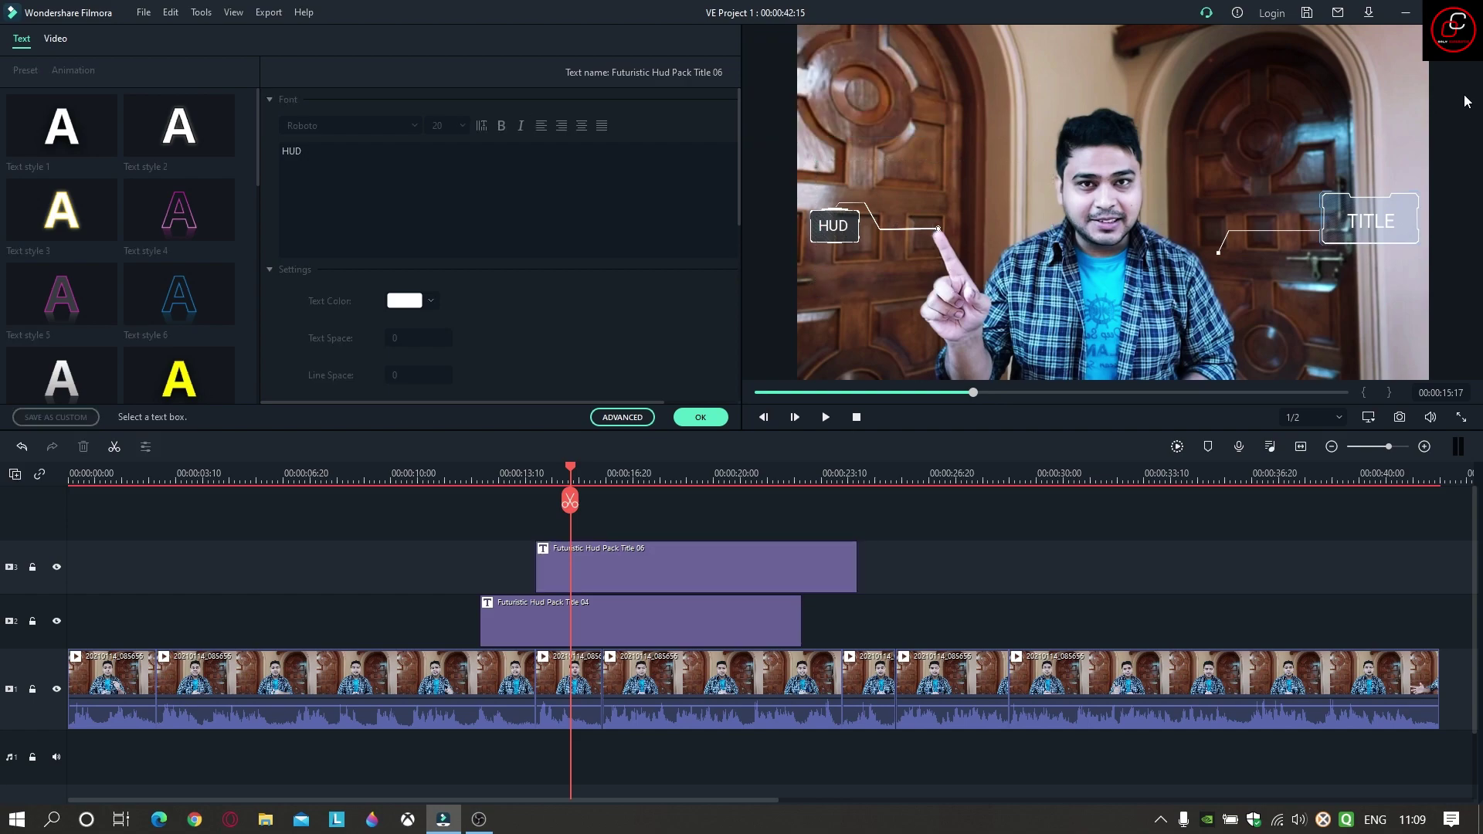
Step: Play both HUD titles back from 00:00:12:19, confirm the Title 06 edit and check the frames where Title 06 begins
click(476, 473)
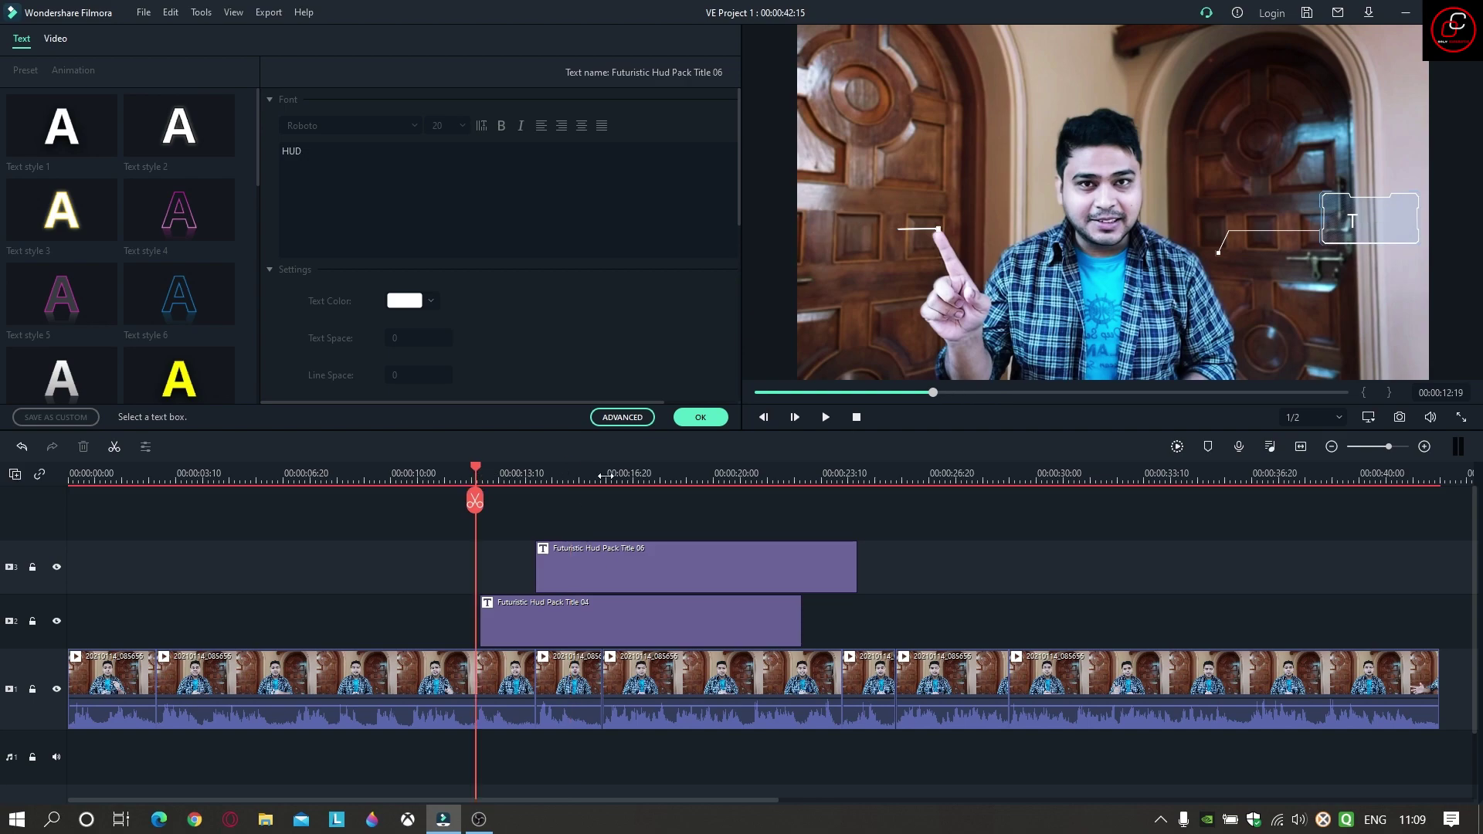
click(824, 418)
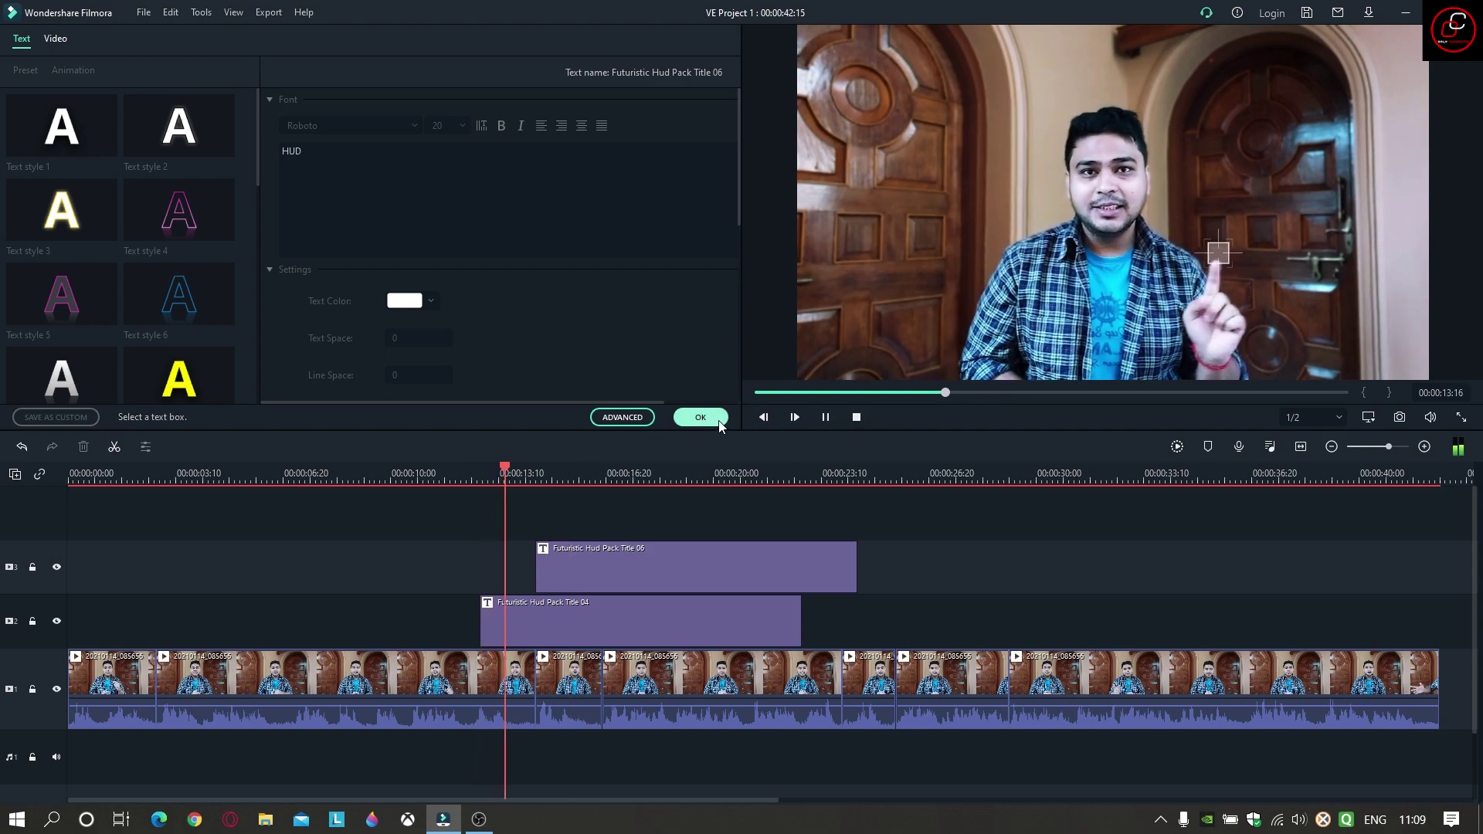
click(825, 419)
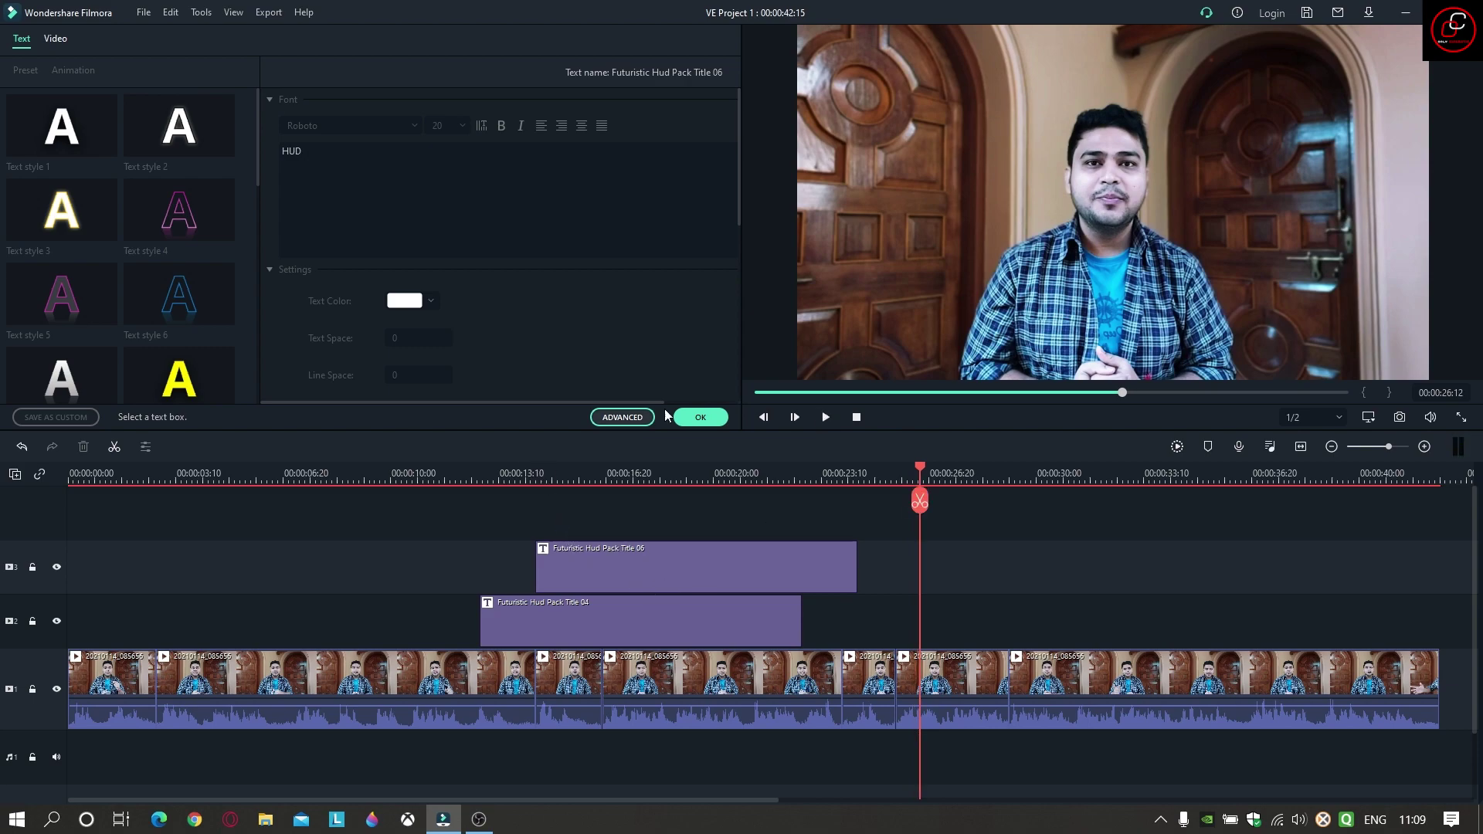
click(700, 420)
click(539, 478)
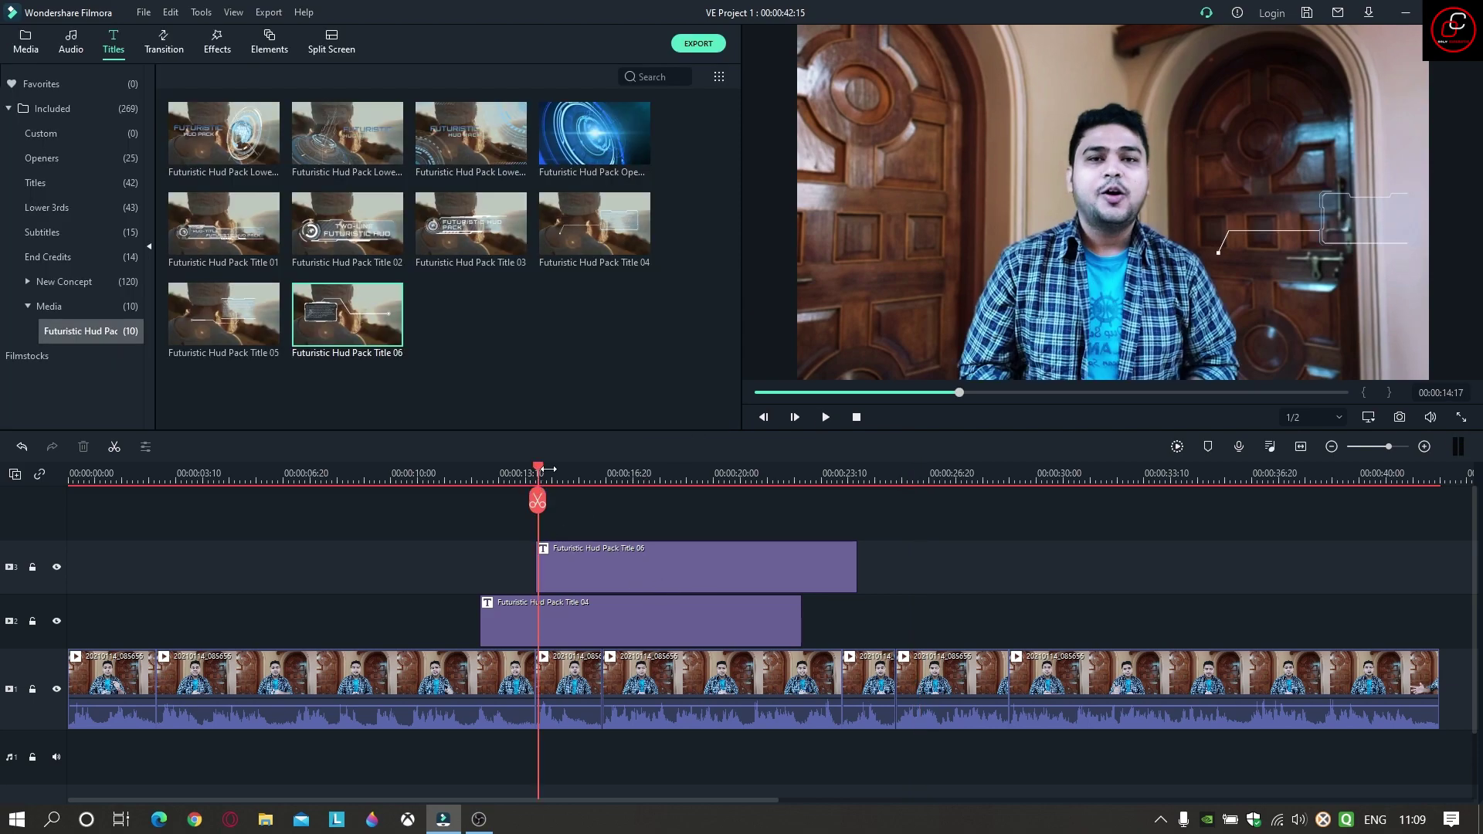
click(567, 469)
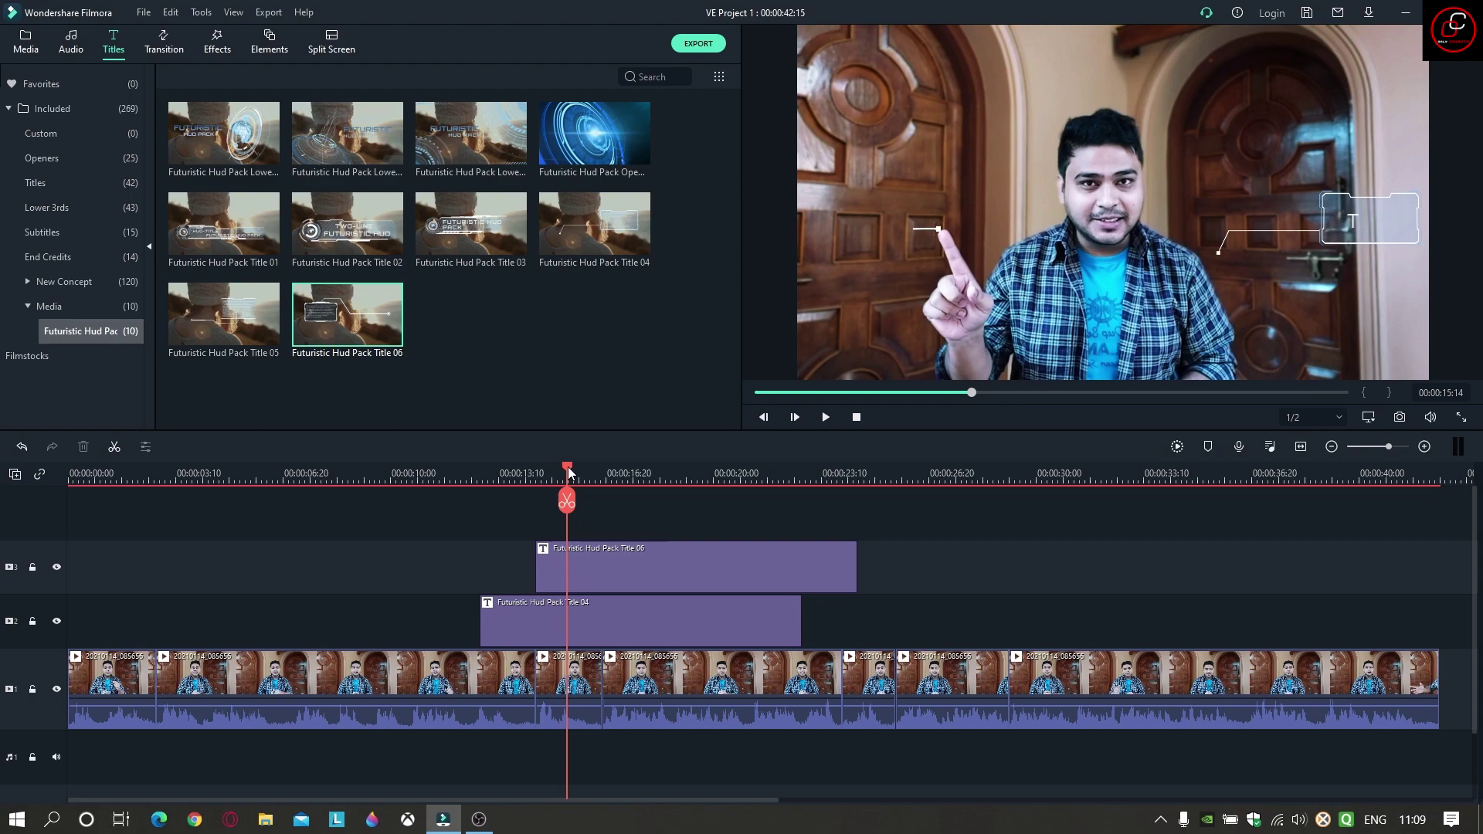
Step: Add the HUD Open sound where Title 04 begins and the Hud end sound so it finishes with Title 04, on the first audio track
drag(453, 473, 466, 474)
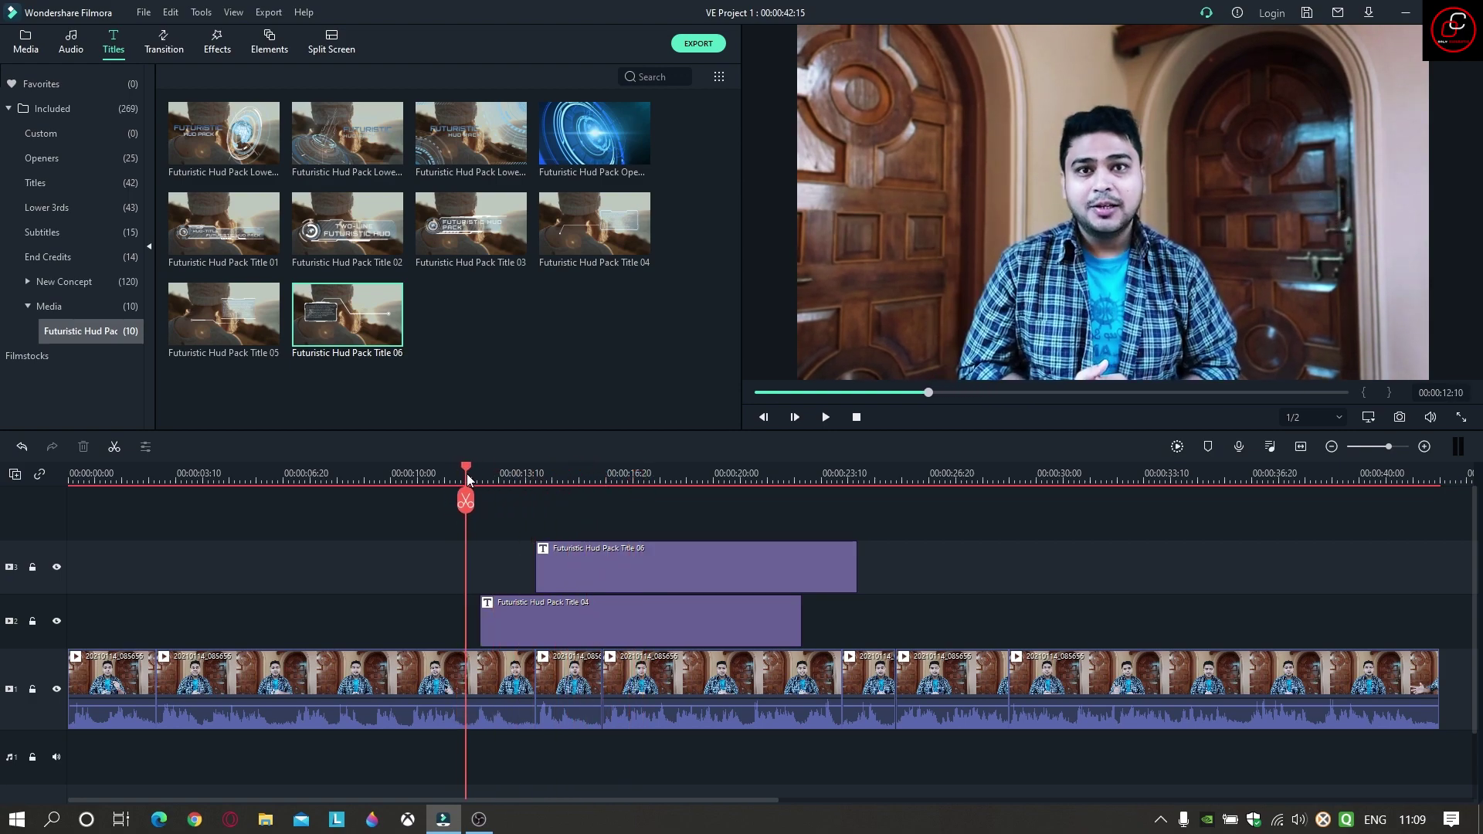
click(26, 43)
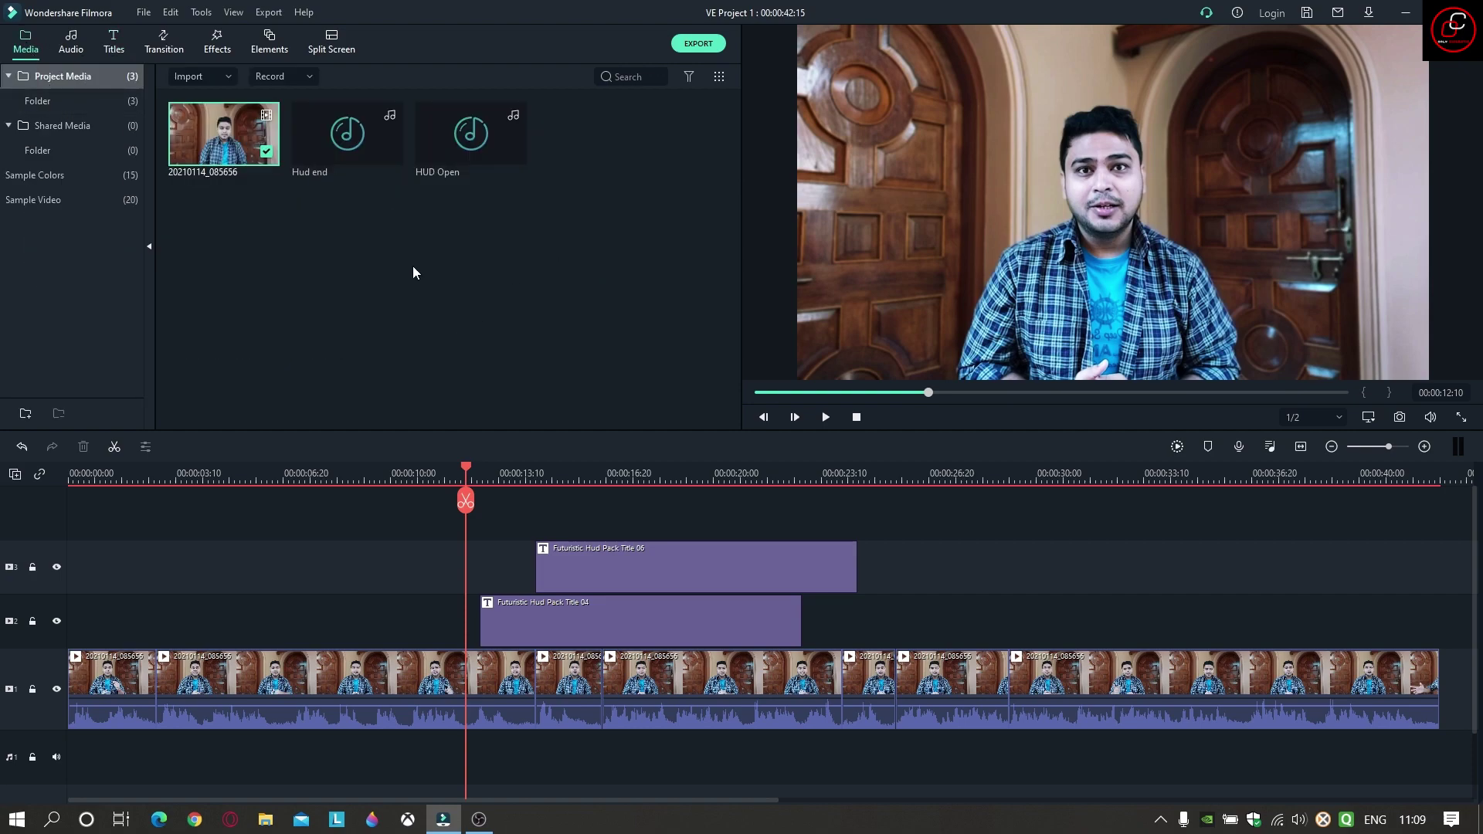
click(348, 156)
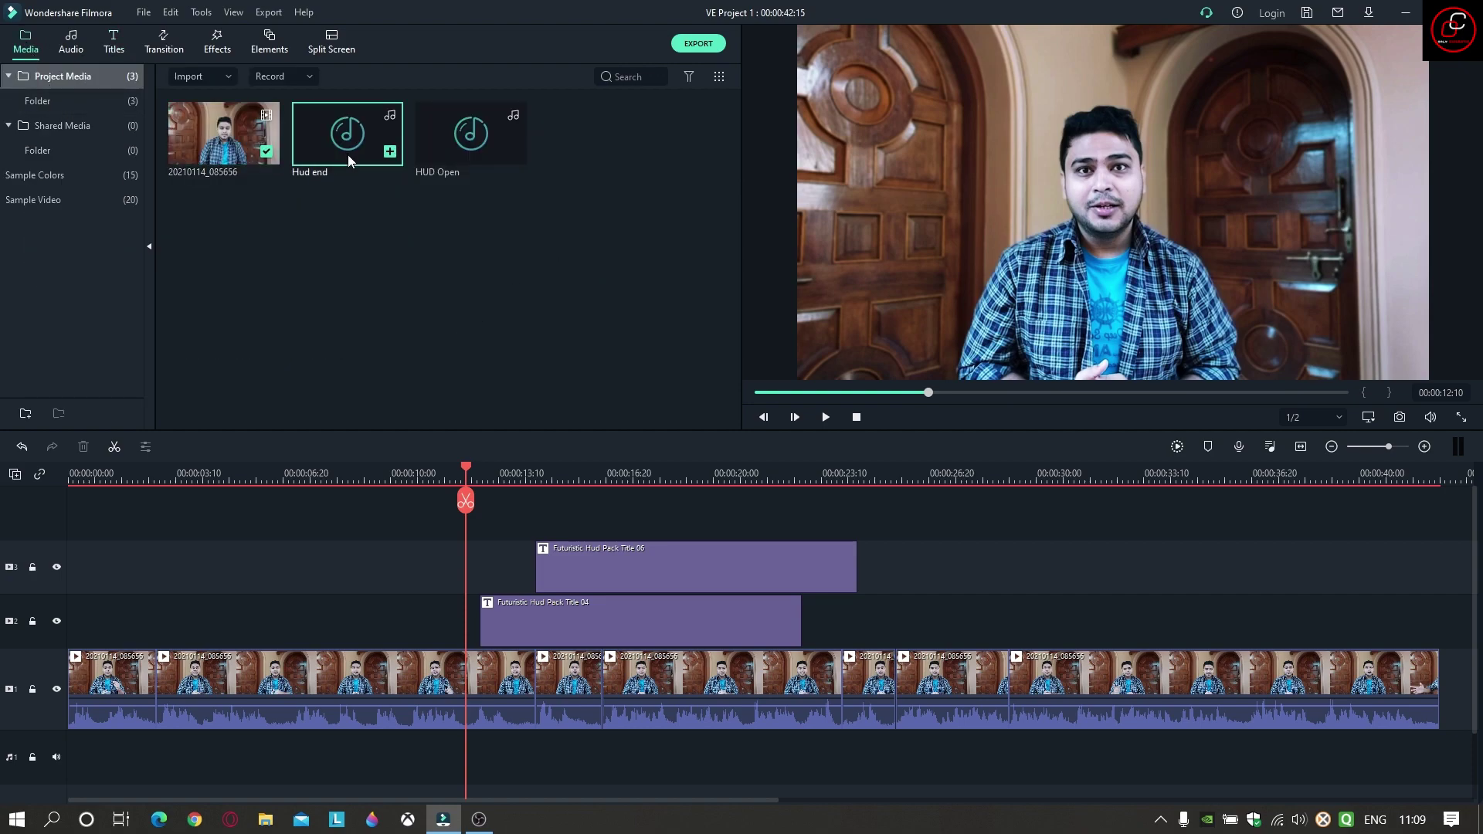
click(472, 161)
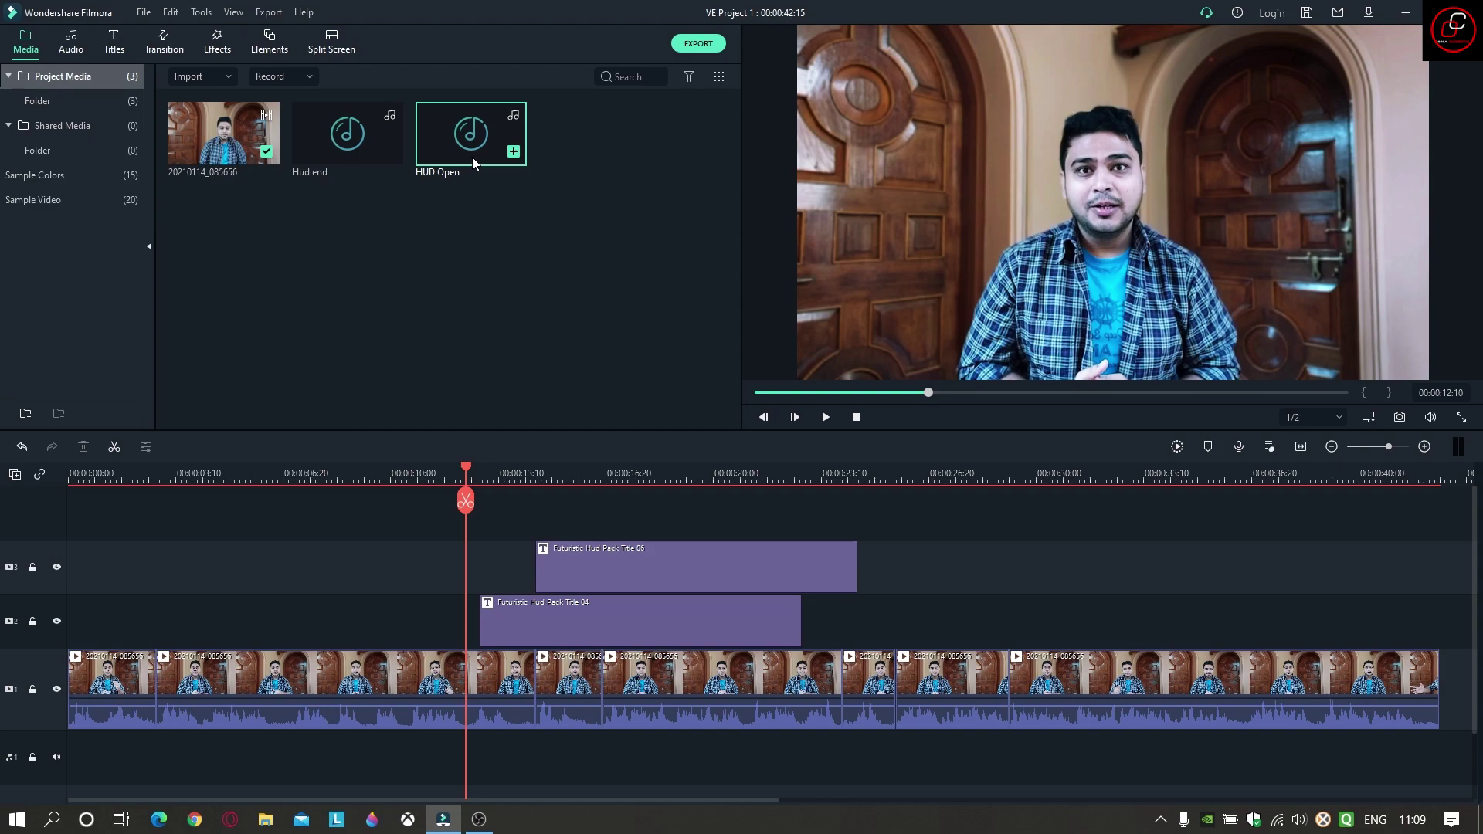
drag(473, 159, 480, 675)
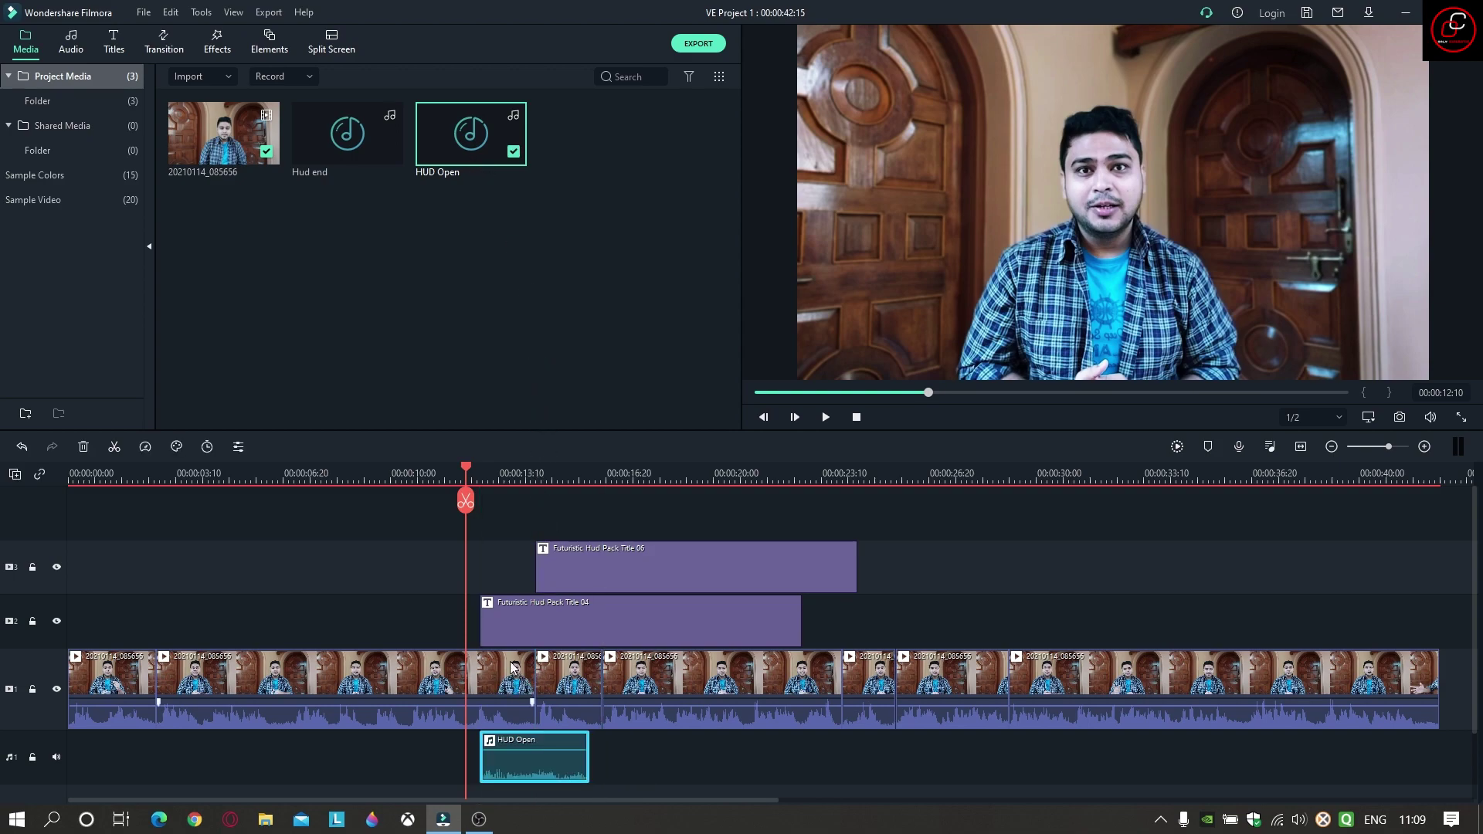
drag(343, 160, 766, 716)
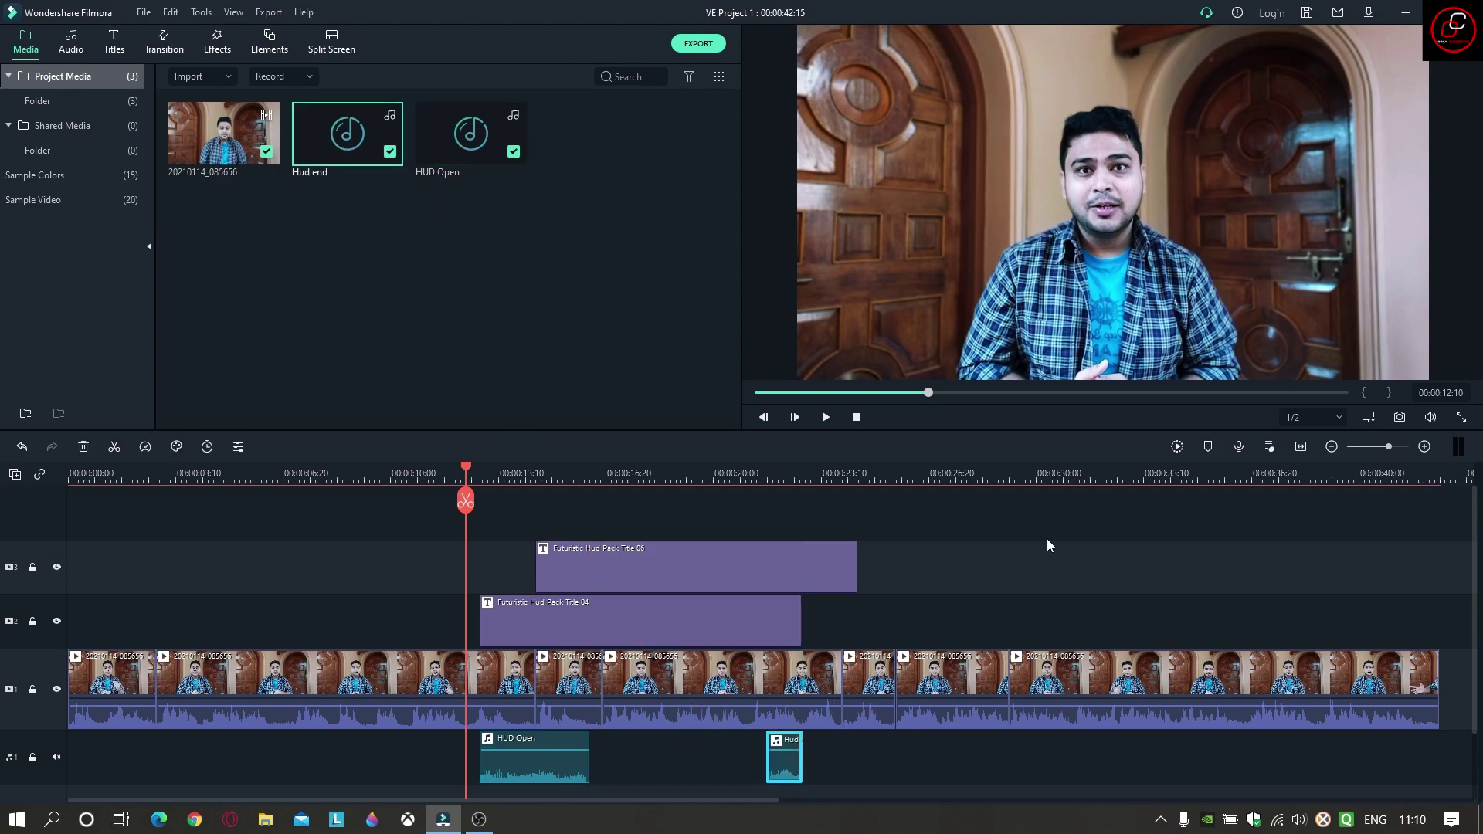
Step: Add the HUD Open sound at Title 06's start and the Hud end sound at its end, on the second audio track
scroll(823, 554, down, 1)
click(638, 503)
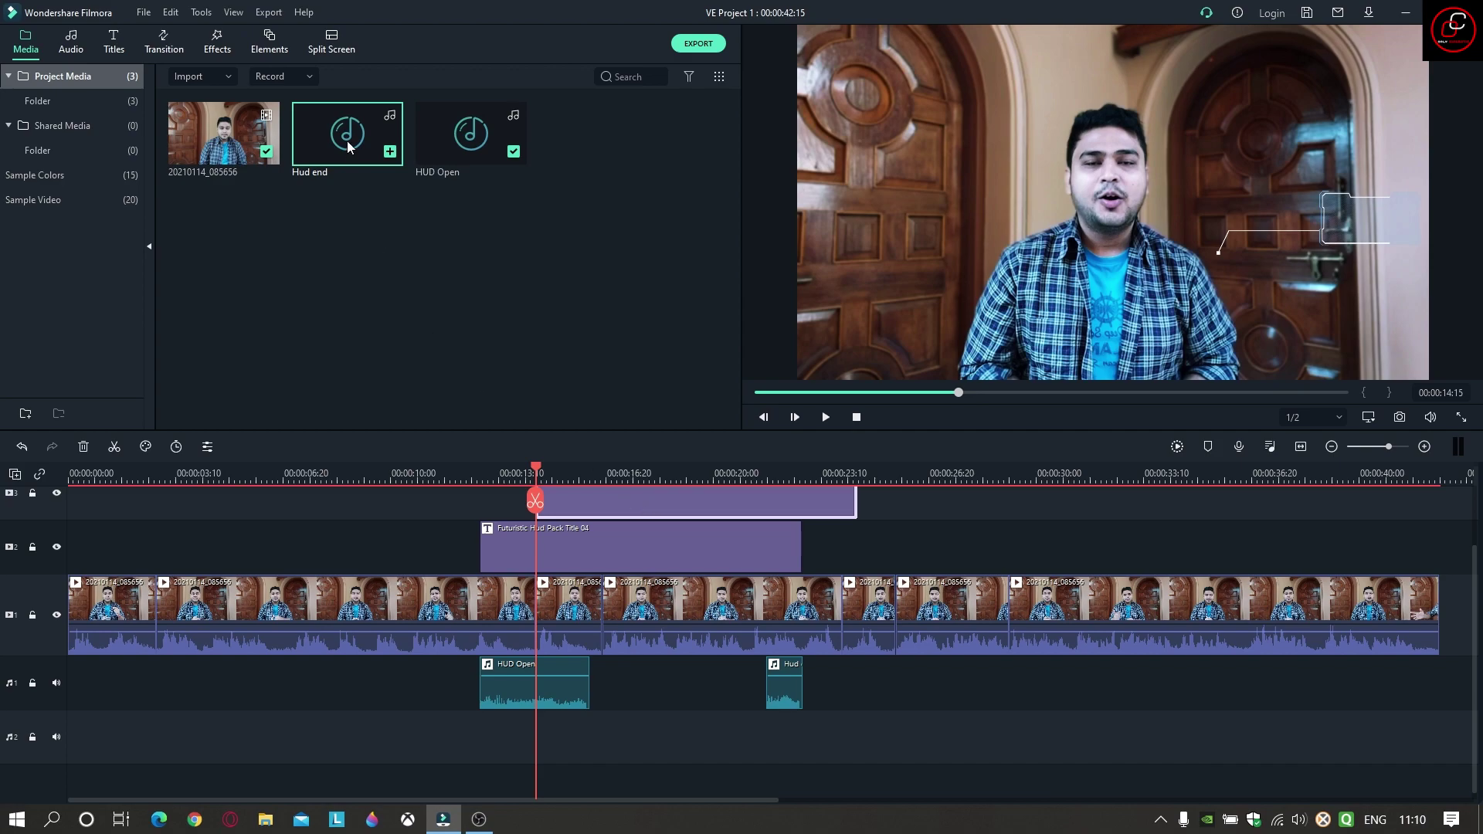
drag(471, 136, 535, 740)
drag(341, 159, 824, 752)
scroll(932, 664, up, 1)
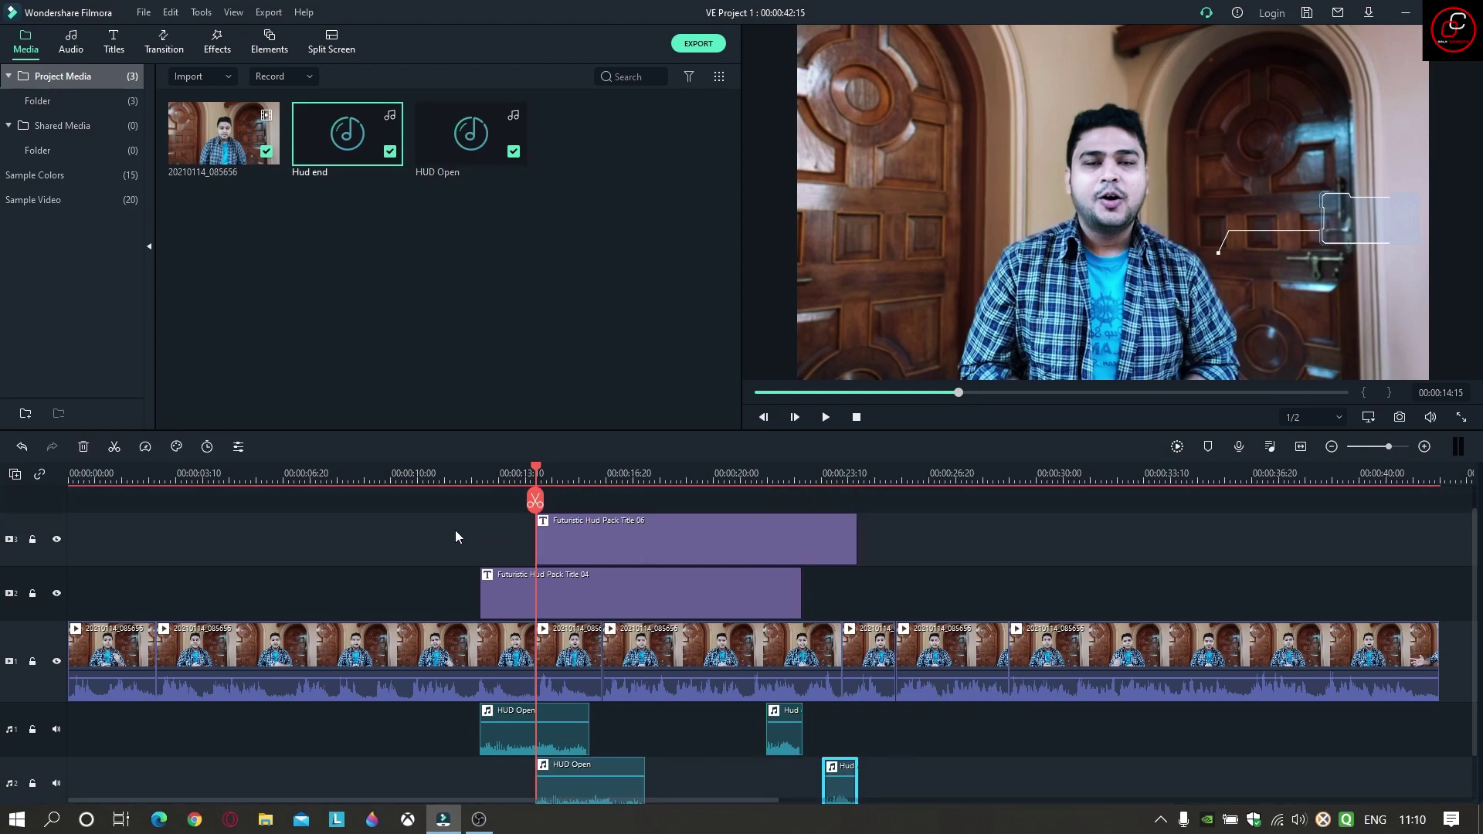
Step: Play back from just before Title 04 through both HUD titles with their sounds and pause at 00:00:27:15
click(462, 467)
click(825, 417)
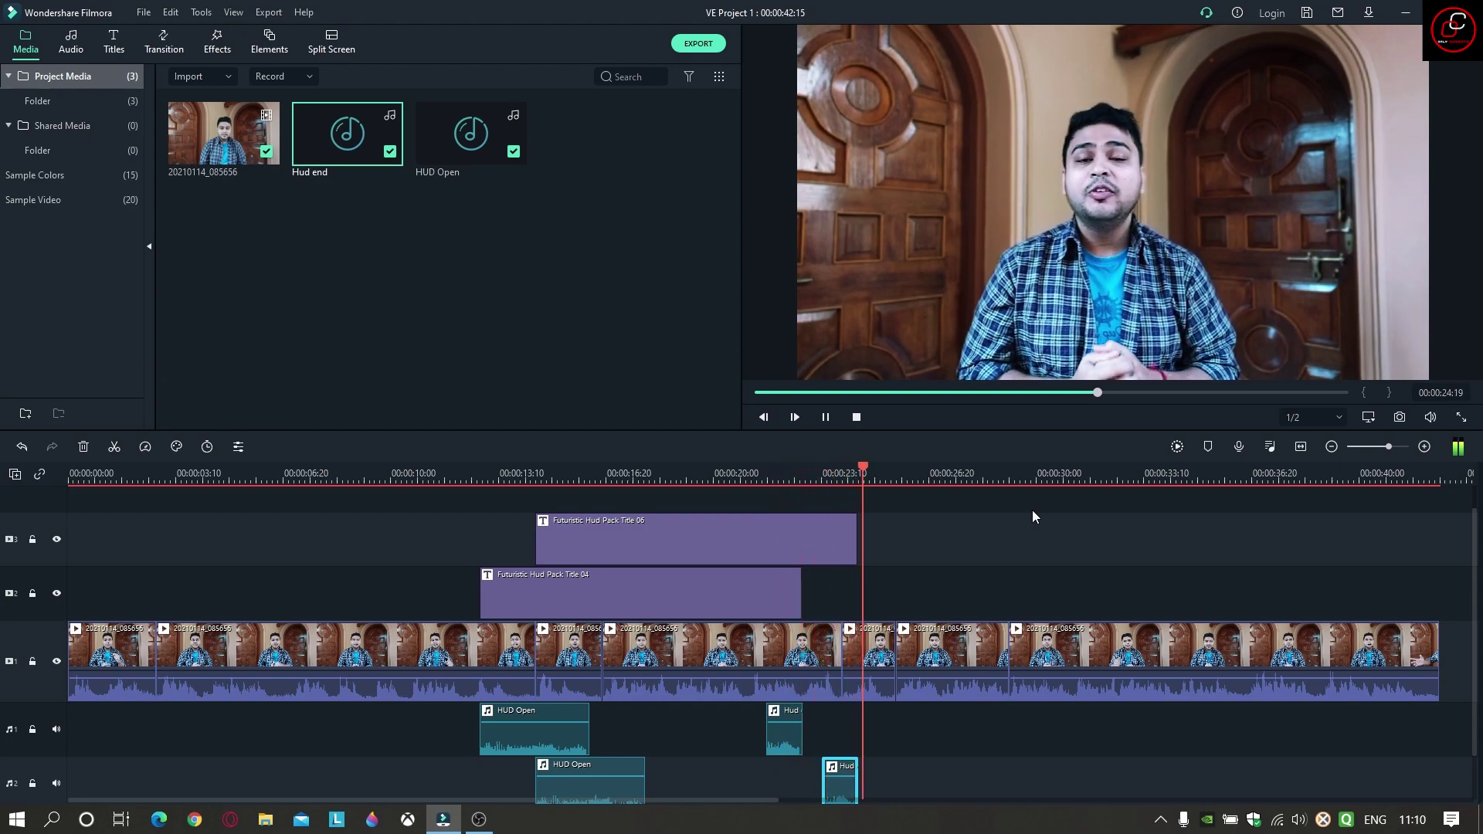
click(825, 417)
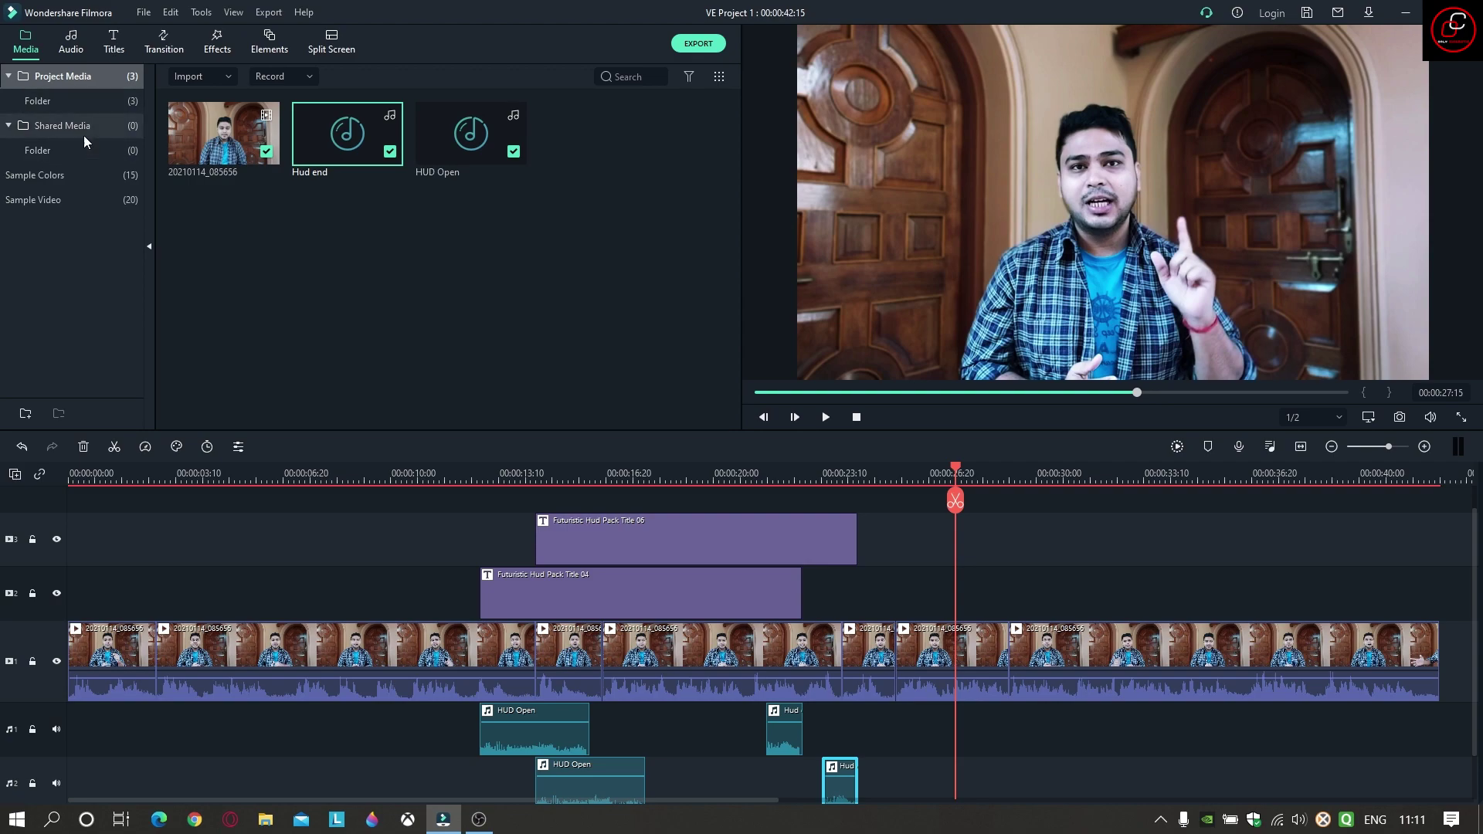
Step: Preview Futuristic Hud Pack Title 03 and place it on the second video track starting at 00:00:27:15
click(114, 43)
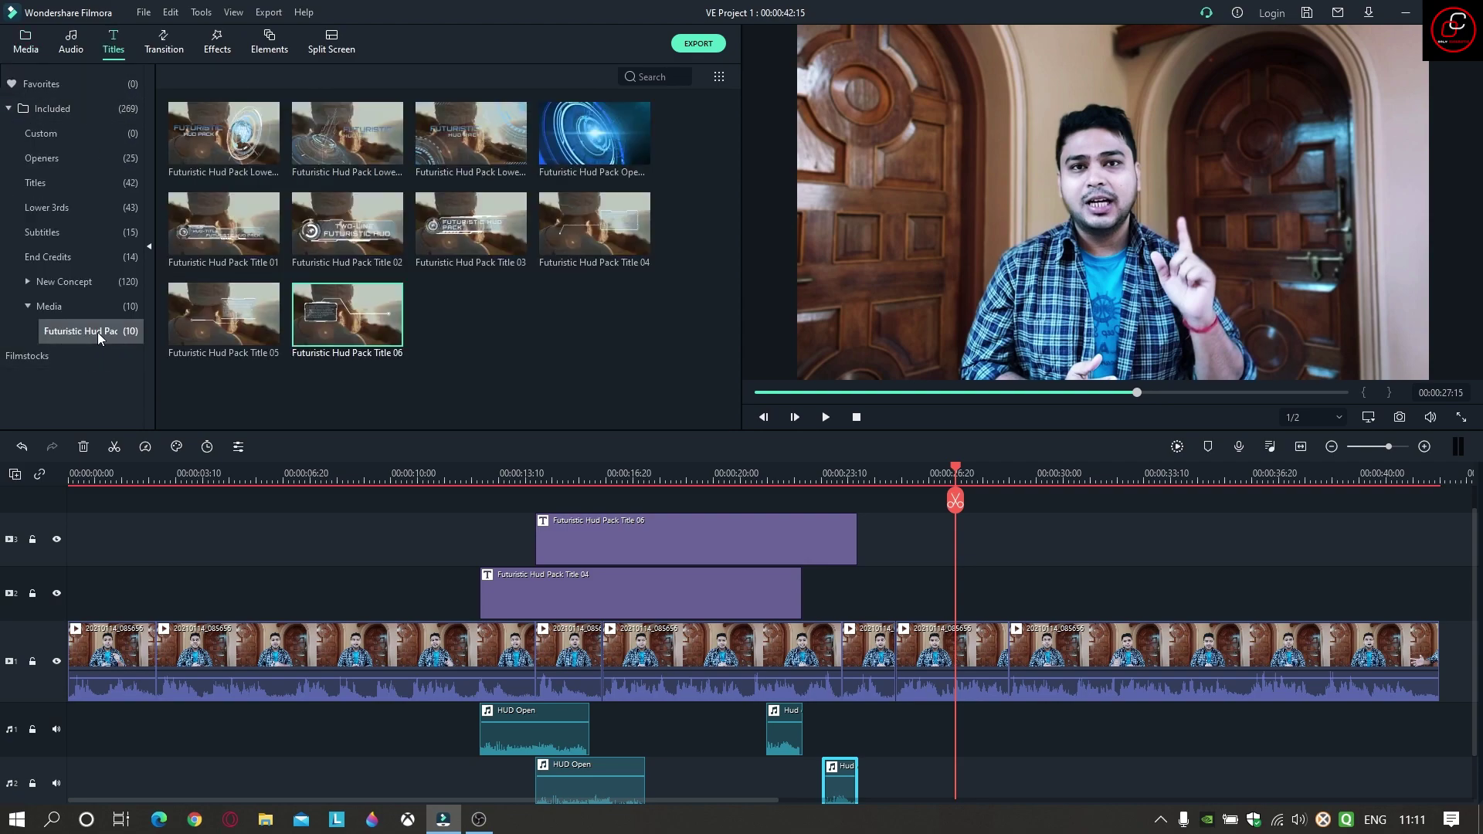
click(456, 238)
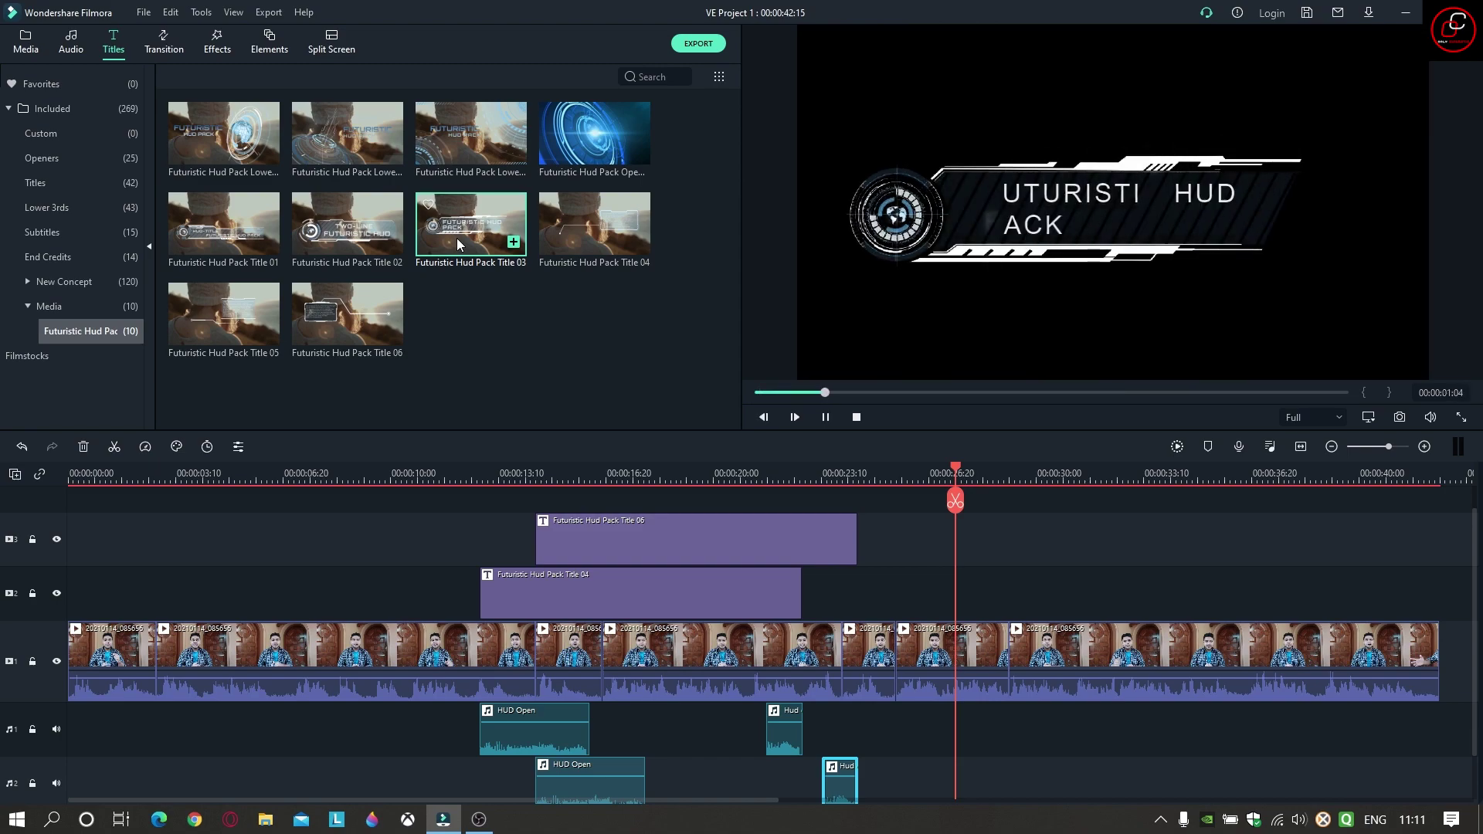
drag(456, 238, 972, 610)
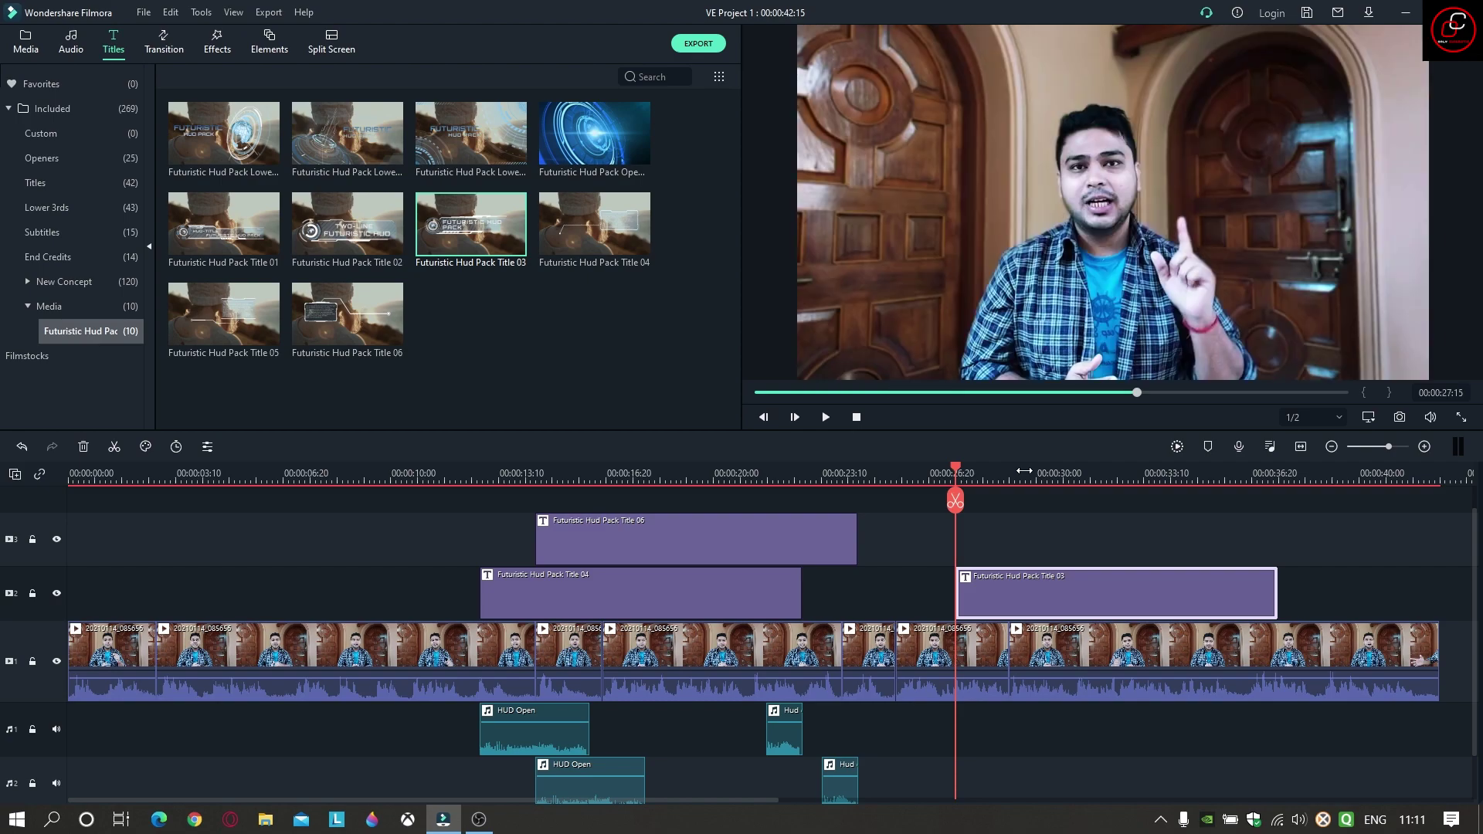
Step: At 00:00:29:18, shrink Title 03's badge graphic and move it to the upper-right corner of the video frame
click(1023, 473)
click(893, 225)
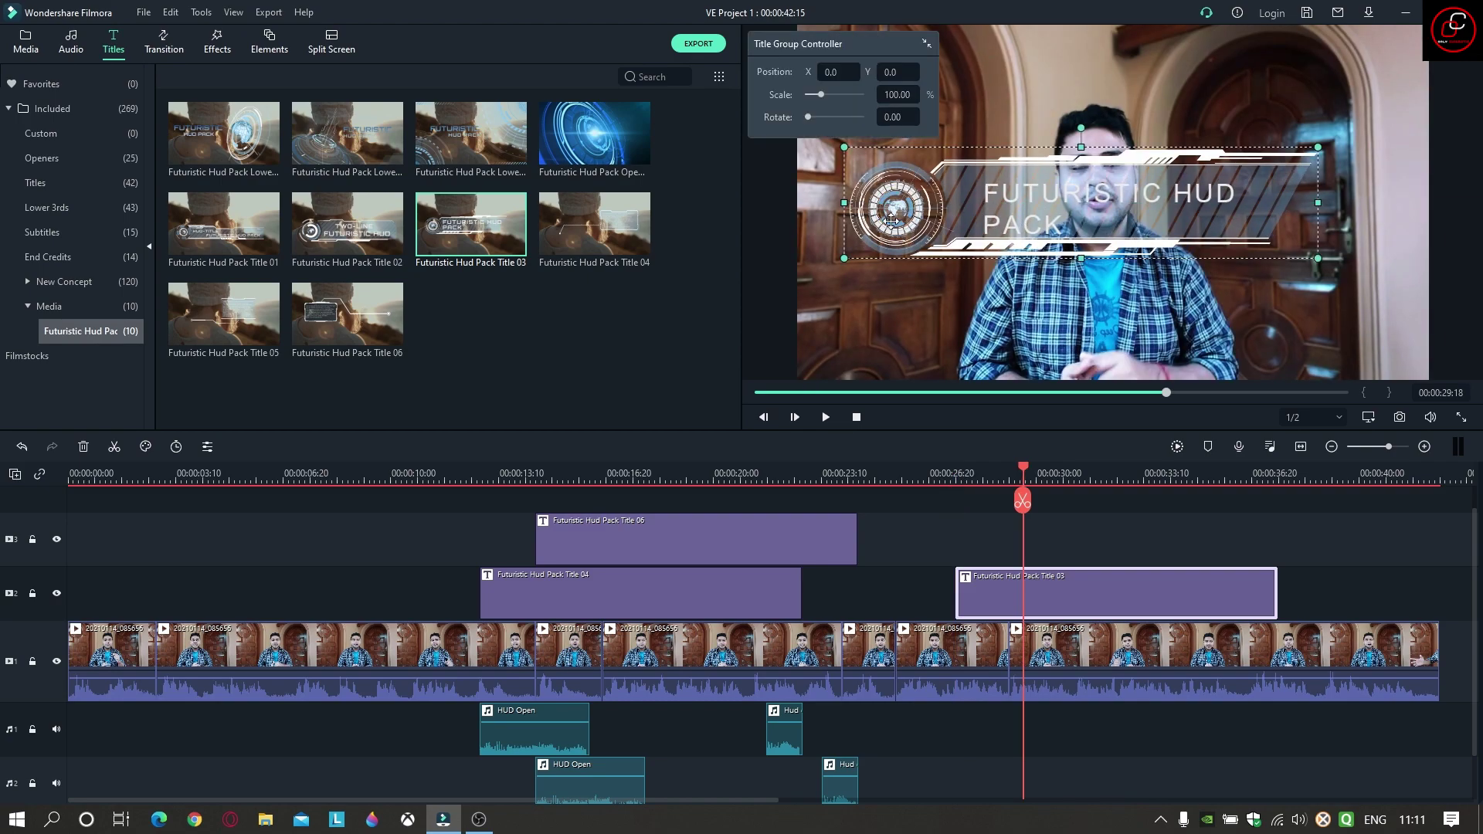
drag(842, 259, 1182, 179)
drag(1262, 153, 1369, 54)
drag(1265, 71, 1276, 75)
Step: Replace Title 03's placeholder text with SUBSCRIBE
click(1170, 195)
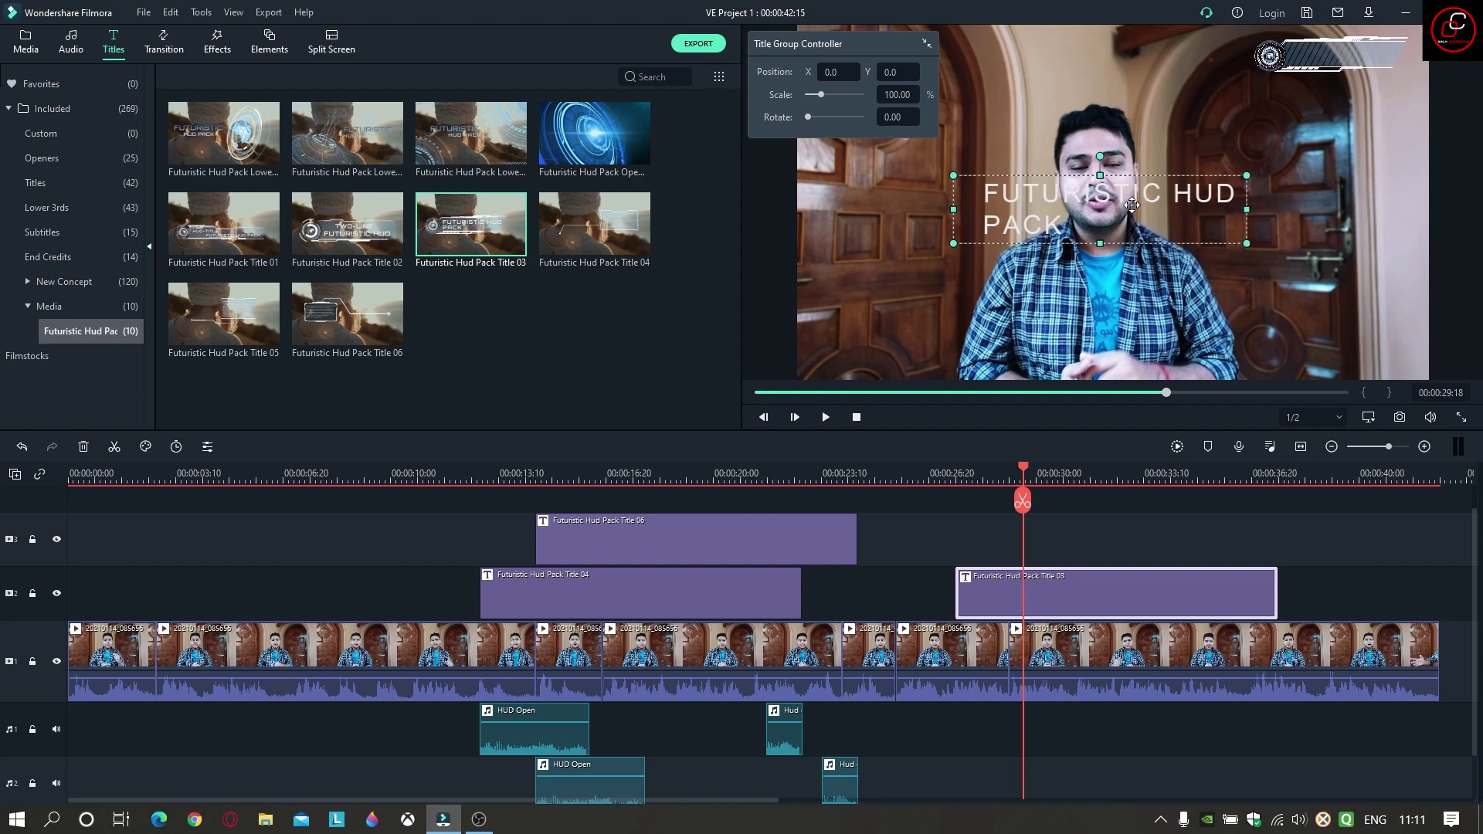
double_click(1131, 203)
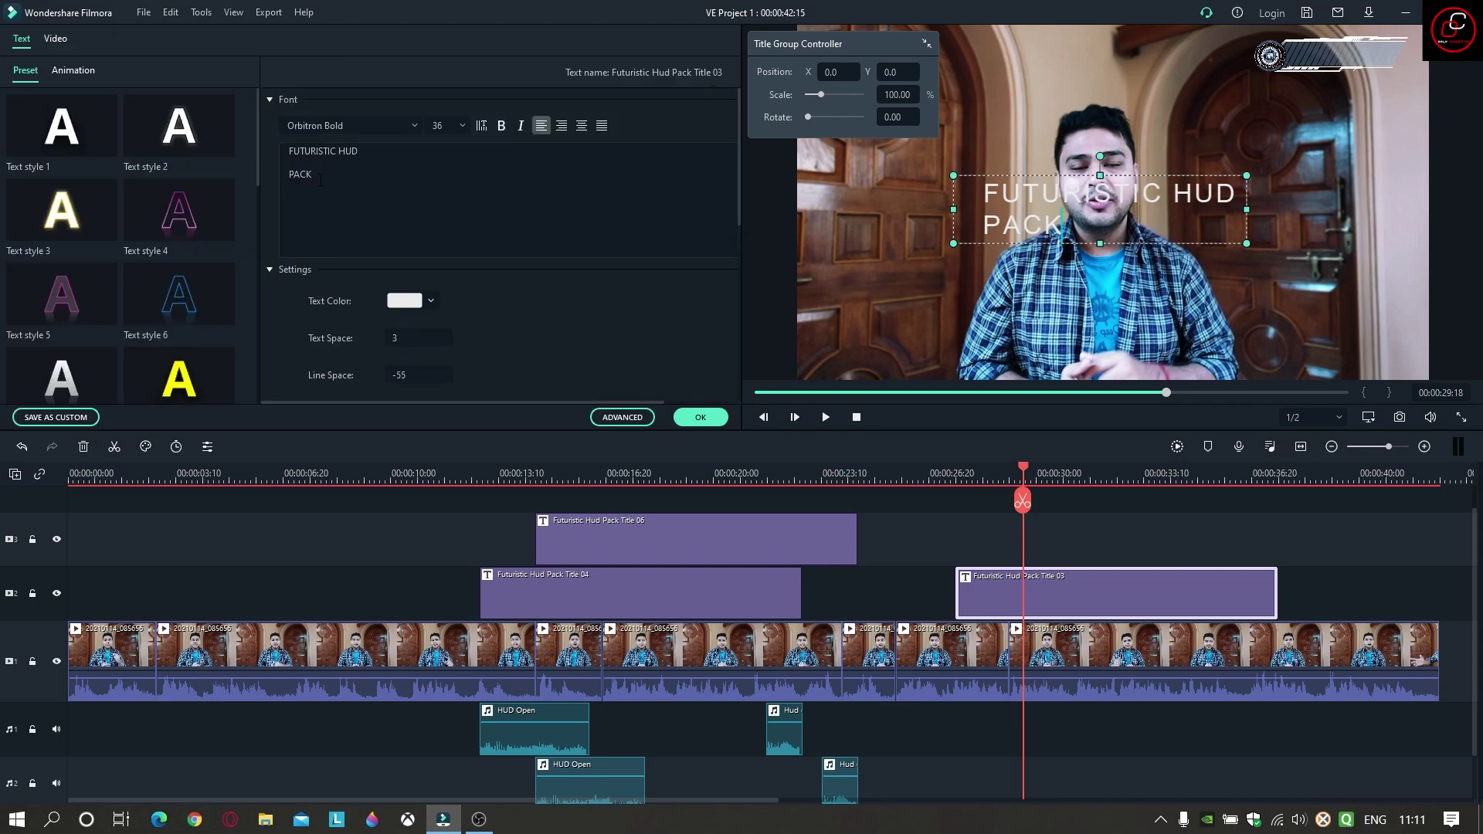
drag(321, 180, 264, 177)
key(BackSpace)
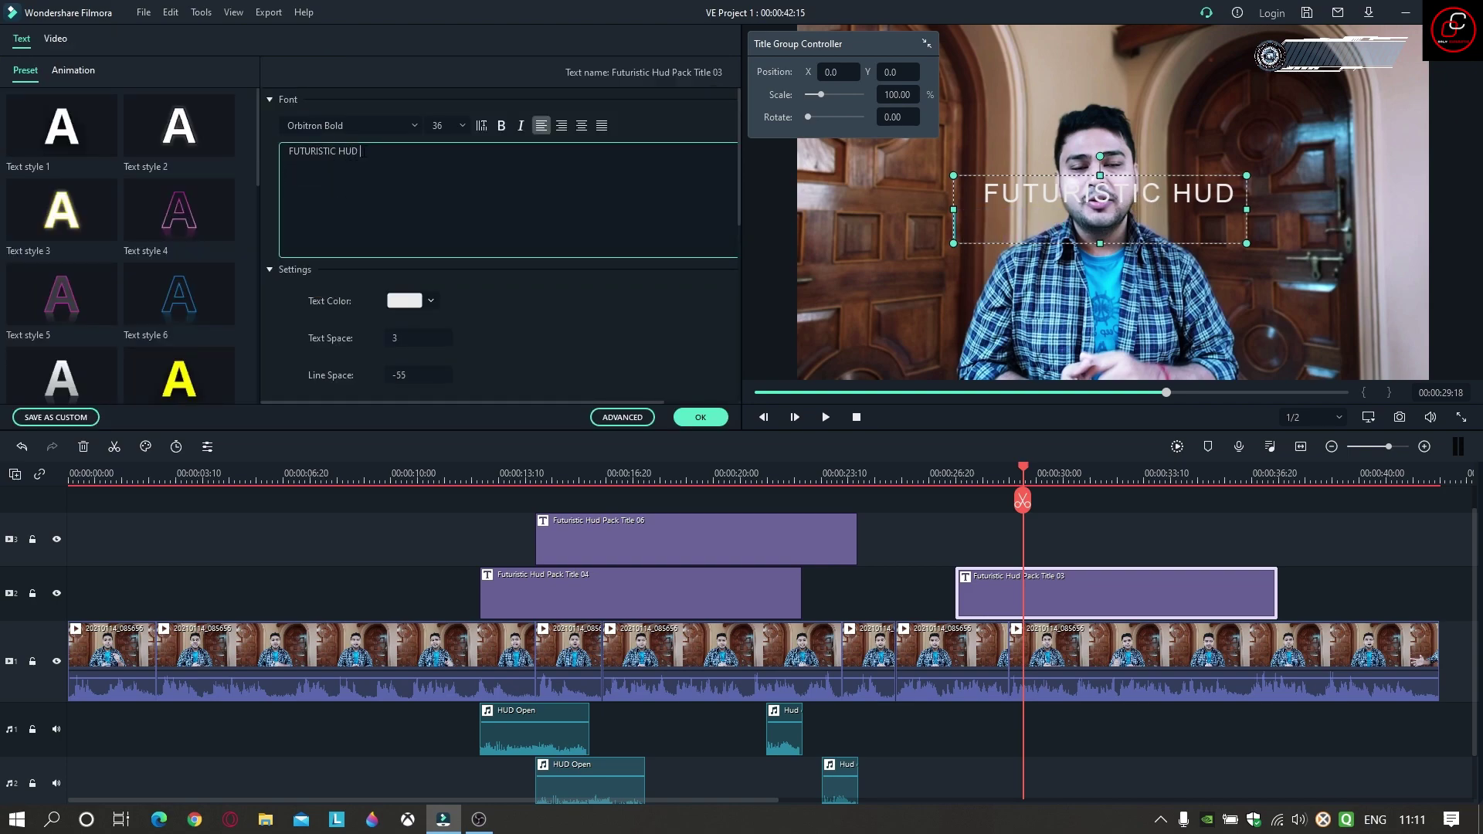
drag(363, 152, 244, 153)
text(SU)
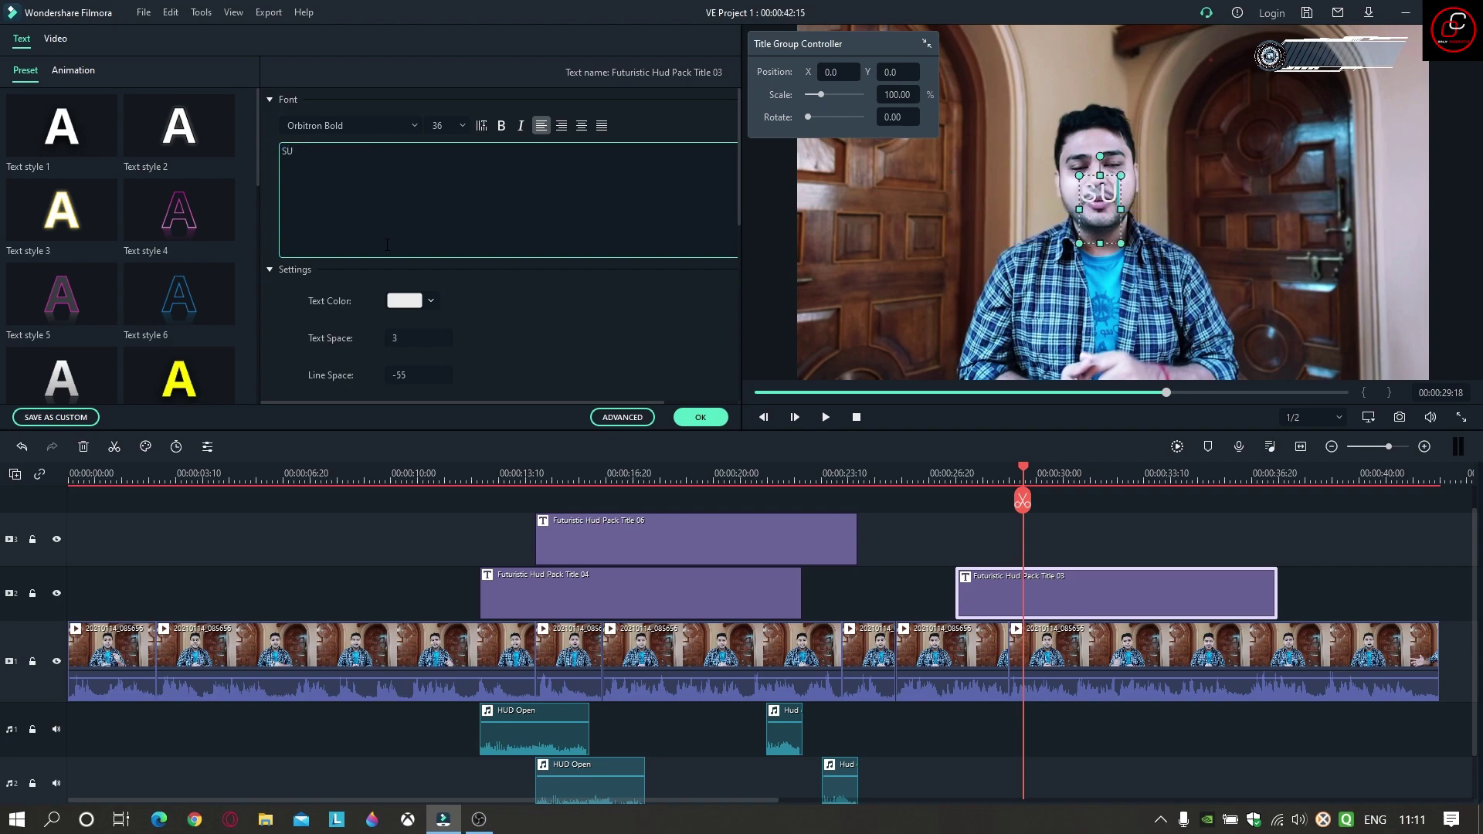
text(BSCRIBE)
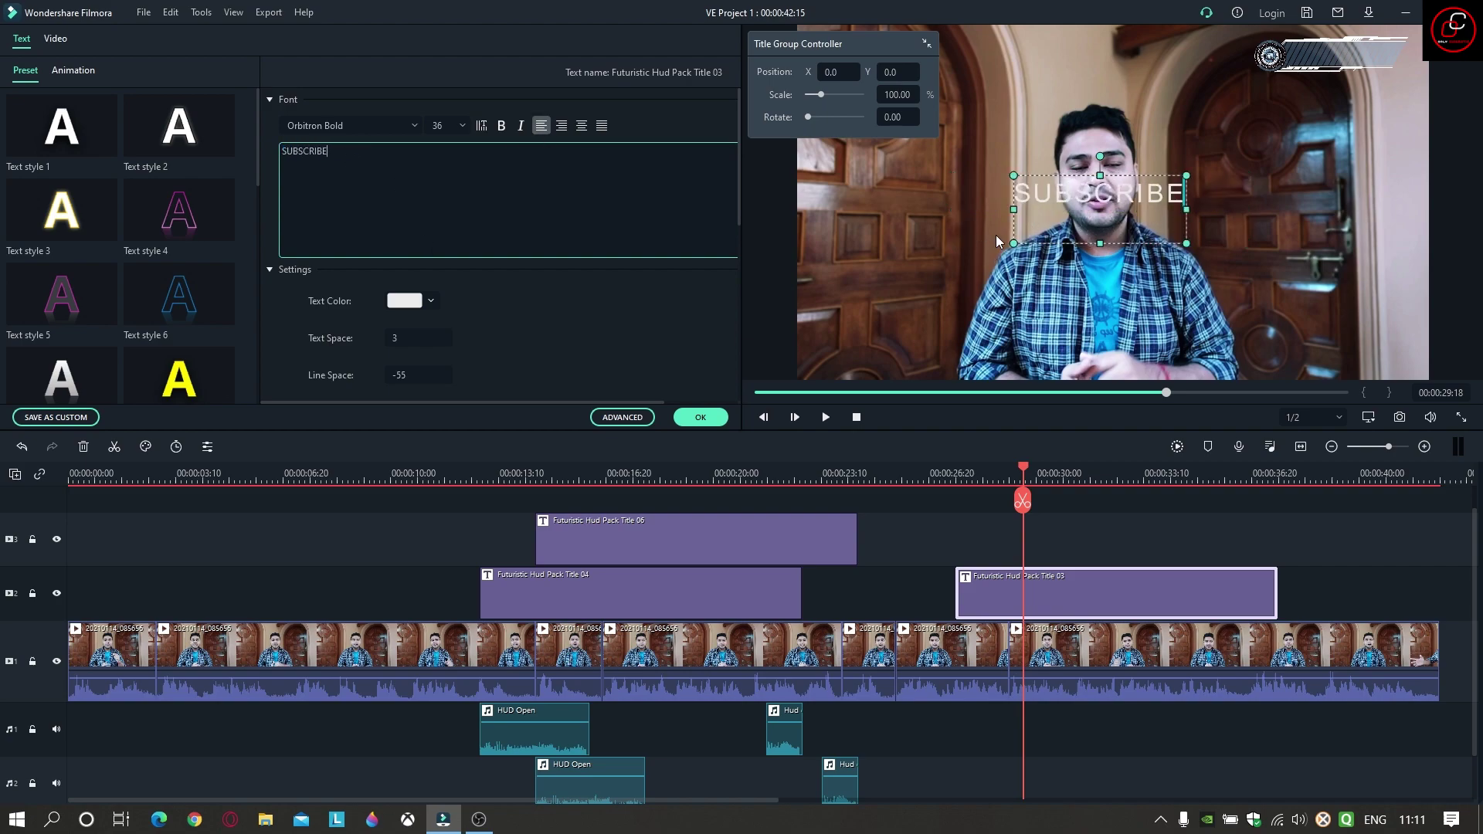
Step: Shrink the SUBSCRIBE text, fit it inside Title 03's badge graphic and confirm the title edit
drag(1018, 242, 1080, 220)
drag(1157, 194, 1348, 92)
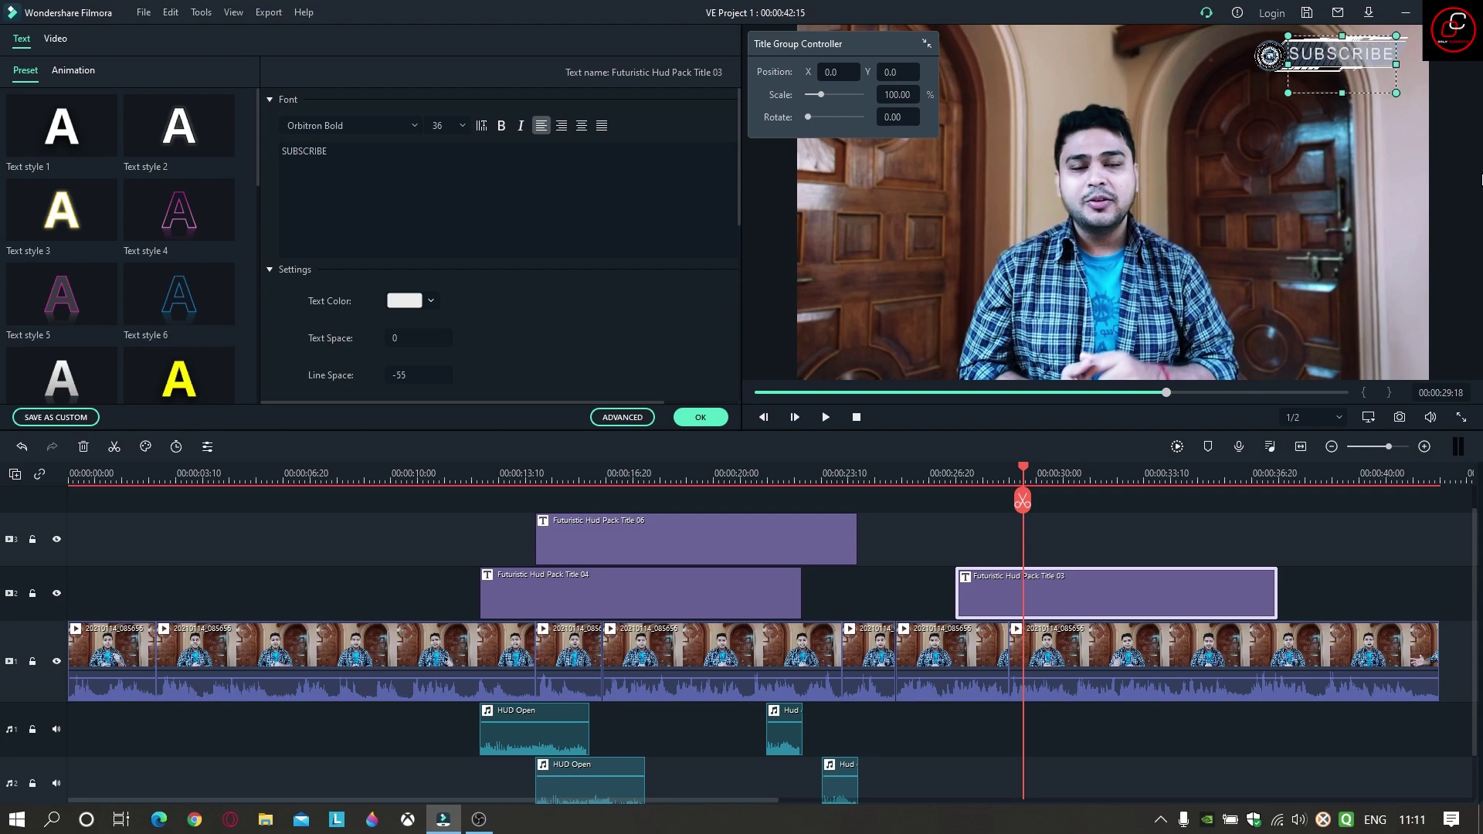
click(1471, 186)
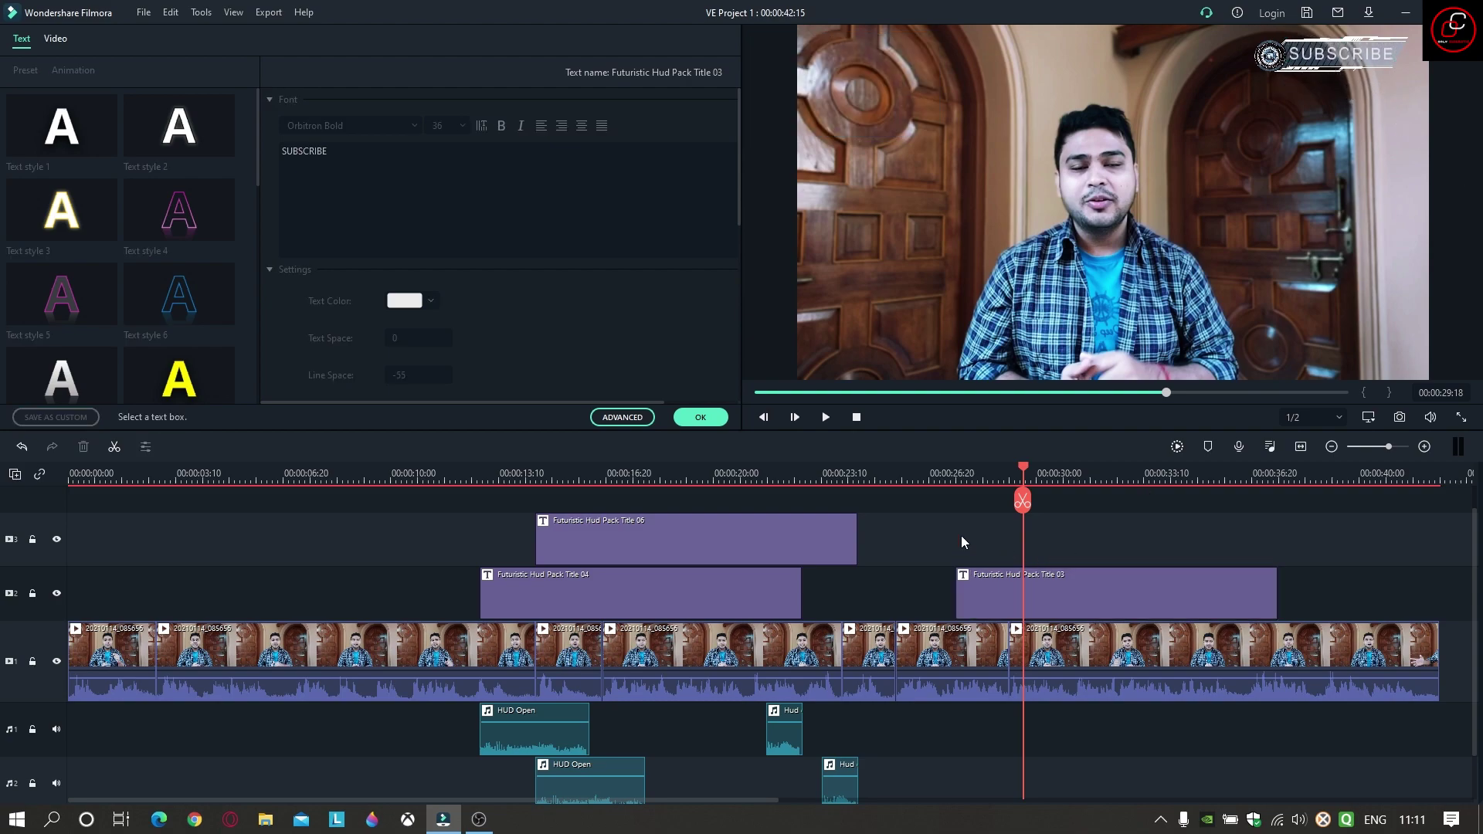
click(697, 418)
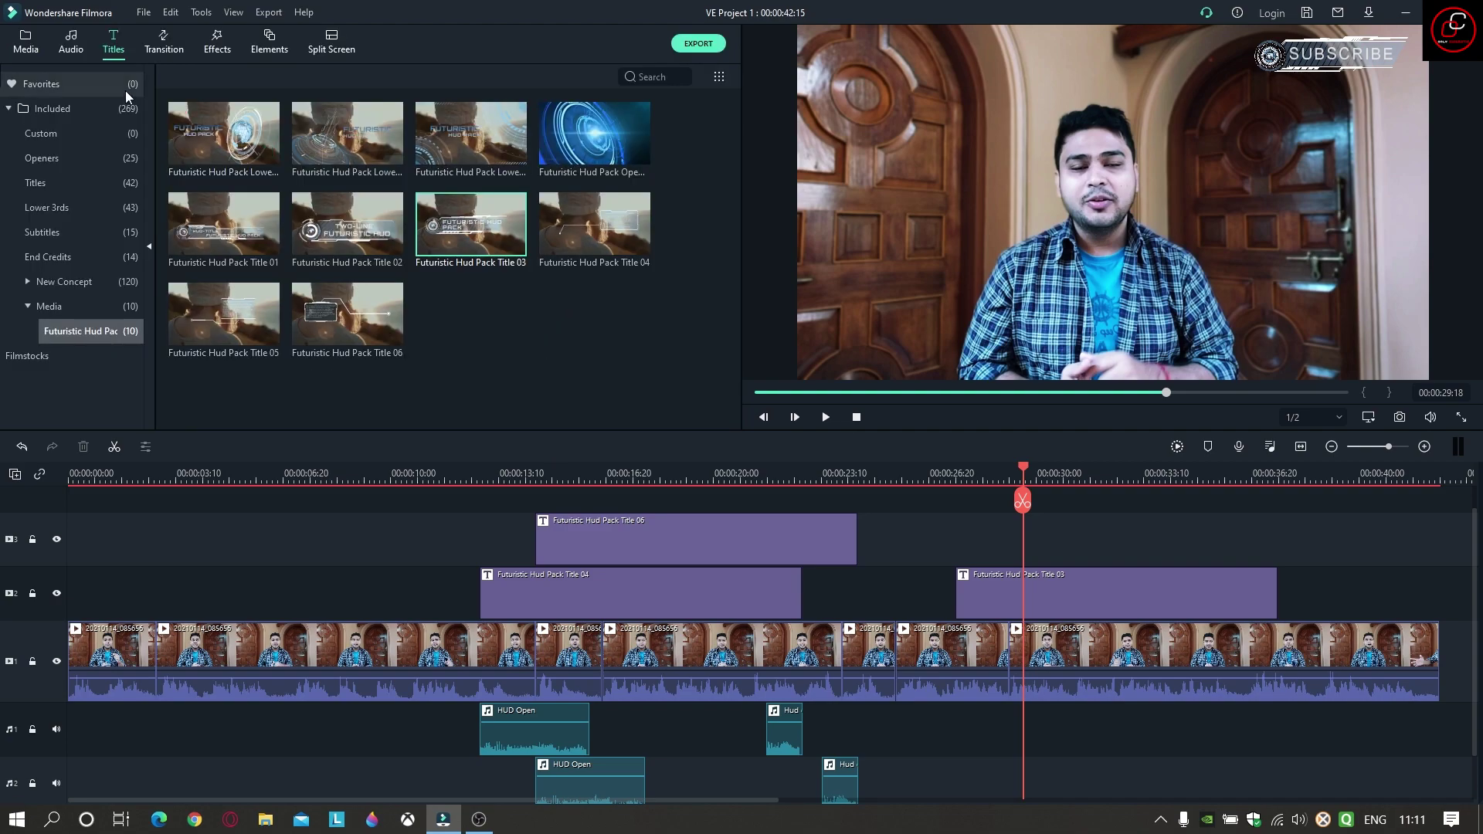
Step: Add the HUD Open sound at Title 03's start and the Hud end sound at its end, on the first audio track
click(30, 45)
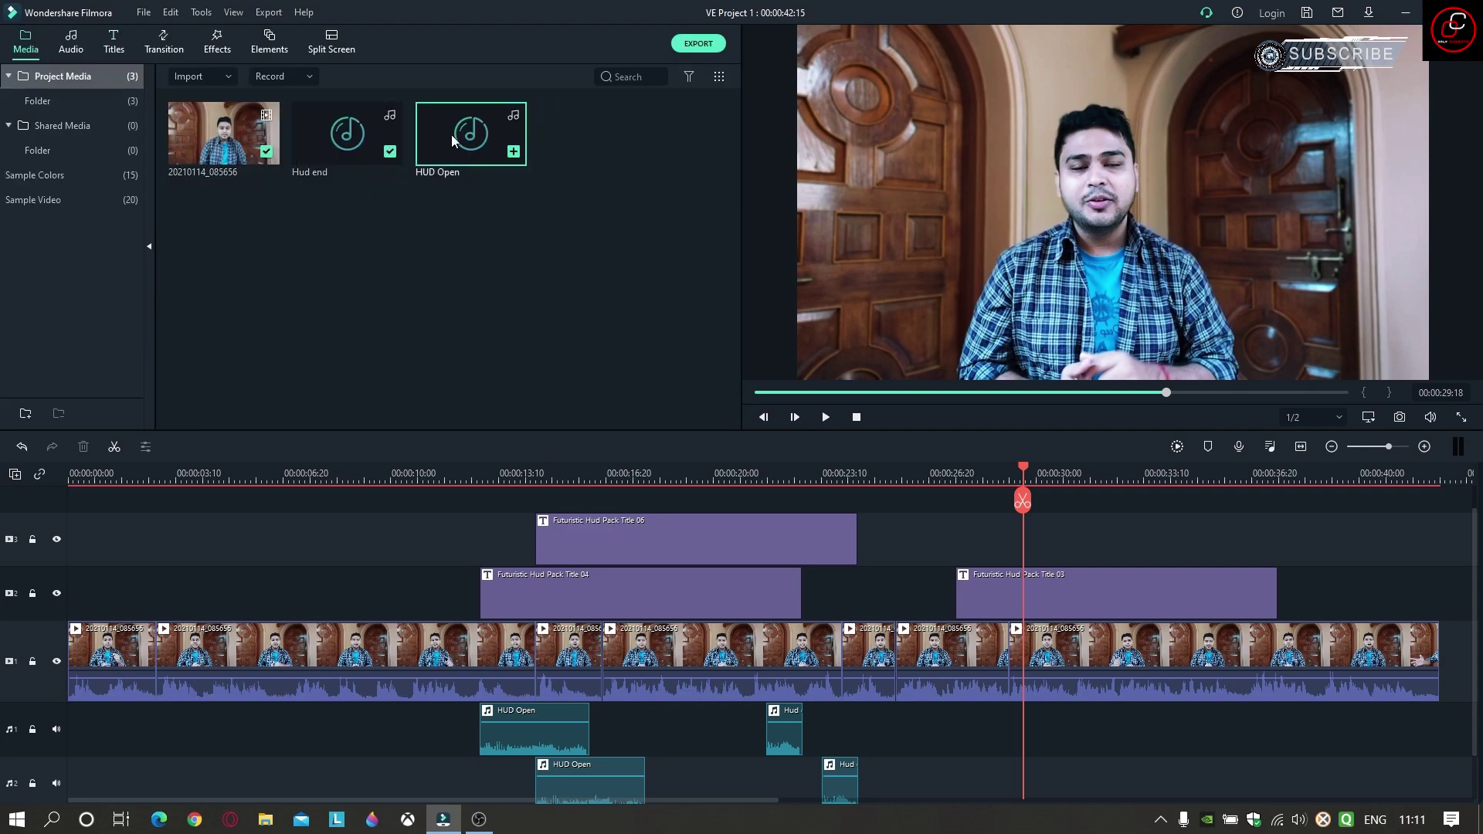
drag(653, 306, 962, 678)
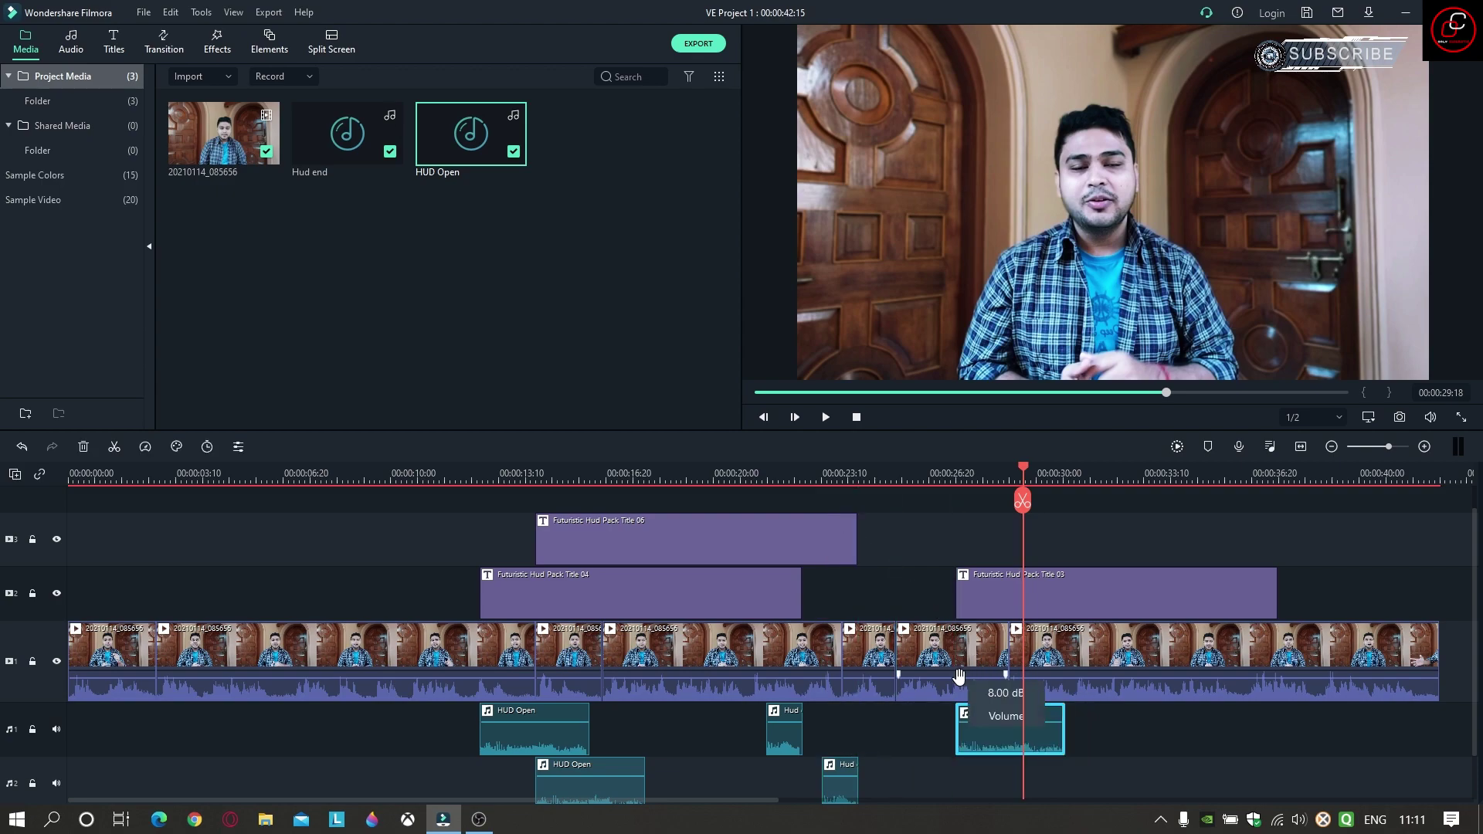
drag(326, 142, 1242, 684)
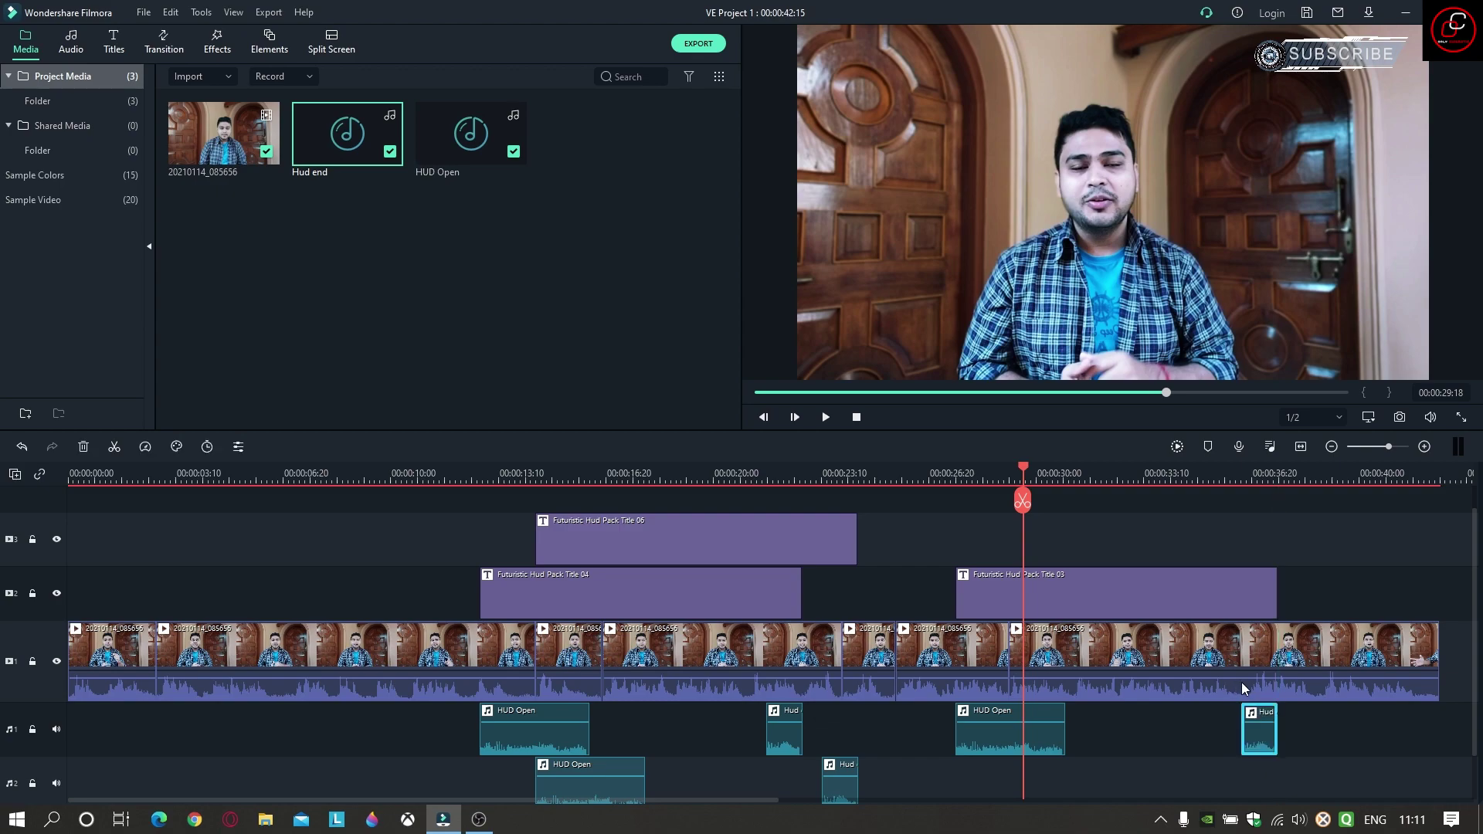
Step: Play back the SUBSCRIBE title with its sounds from just before Title 03 begins, then stop playback
click(924, 471)
click(826, 417)
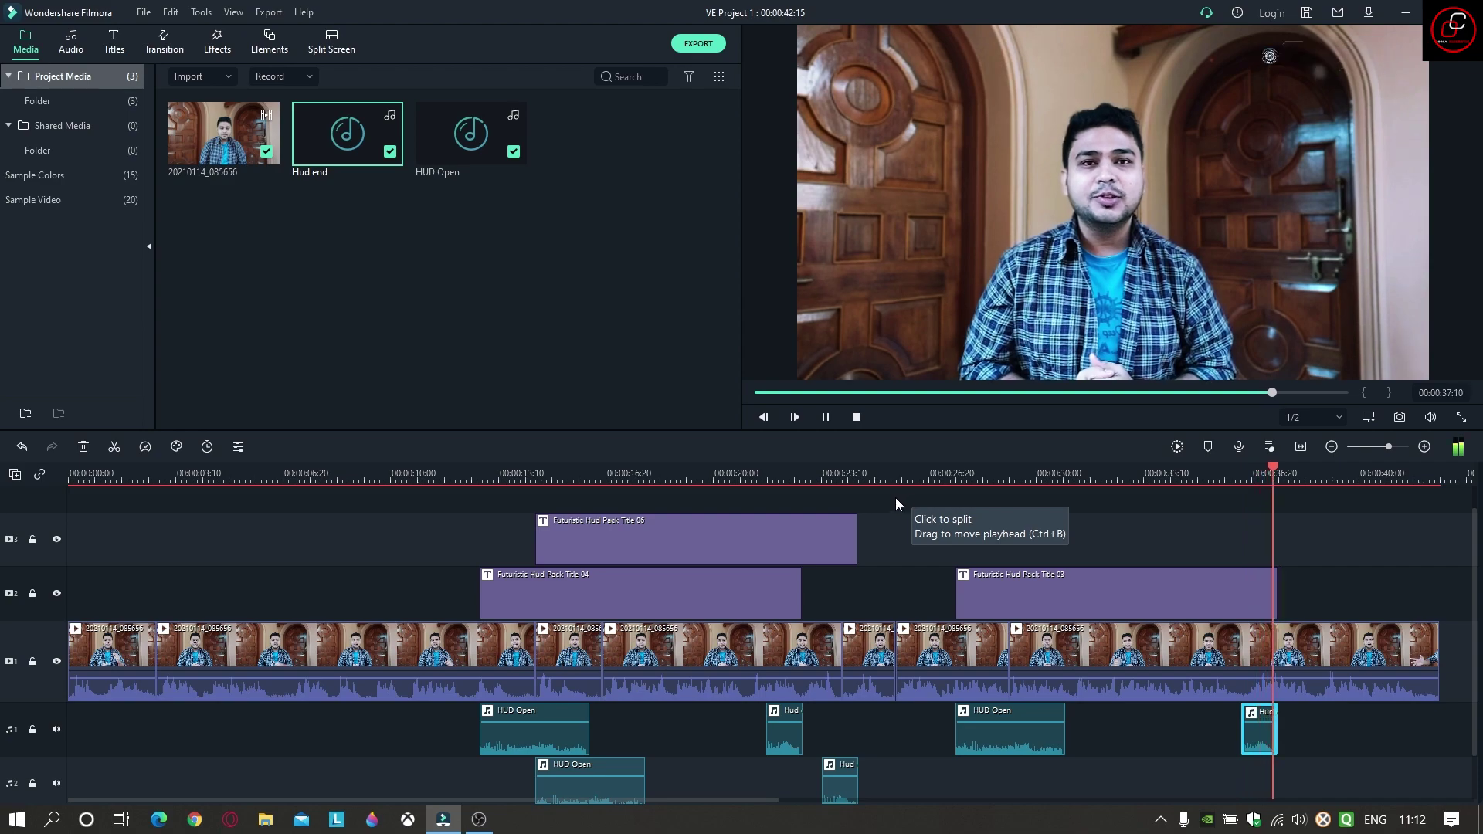
click(856, 417)
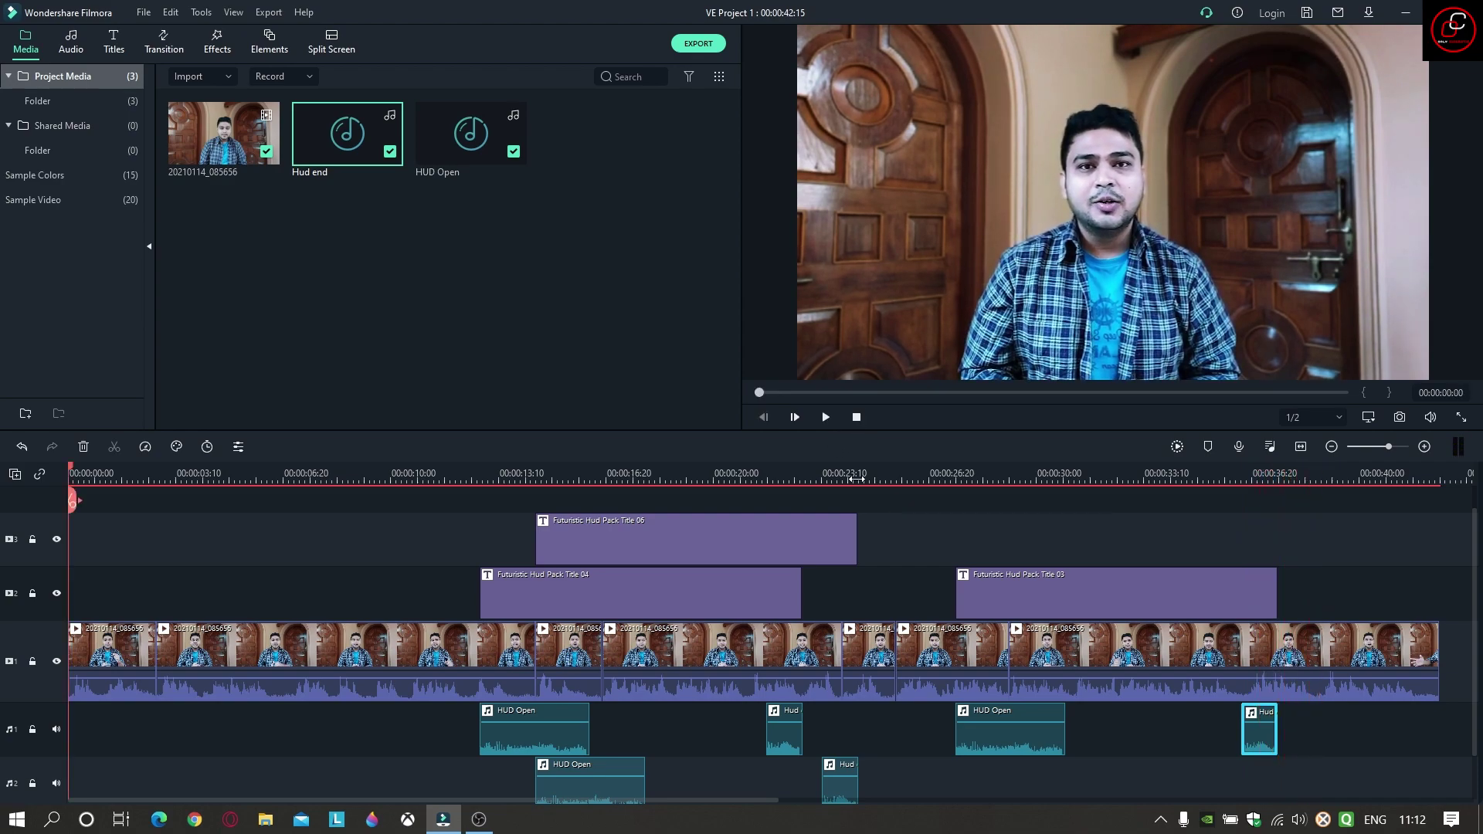